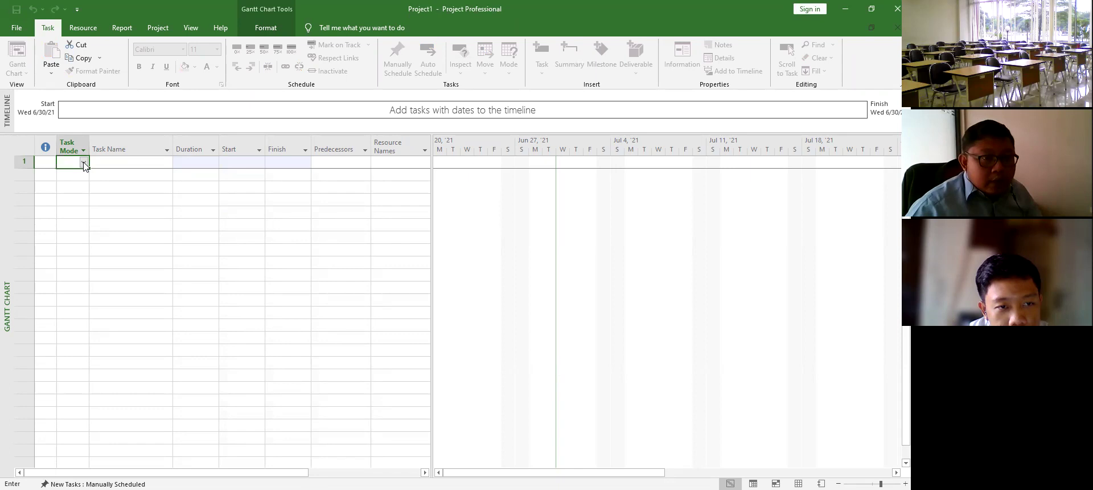
Step: Enter a task named "Pekerjaan Persiapan" in the second row of the task list
click(148, 176)
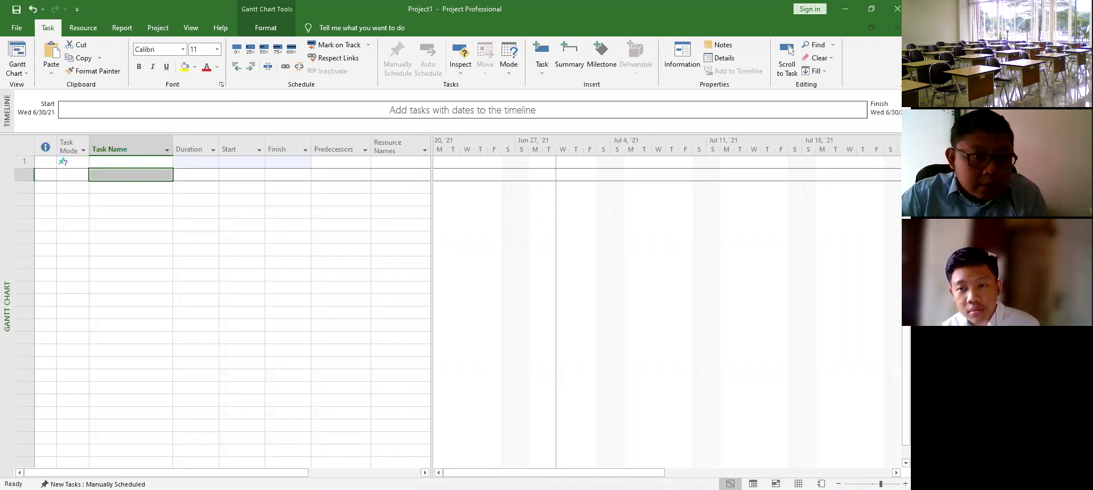
click(107, 173)
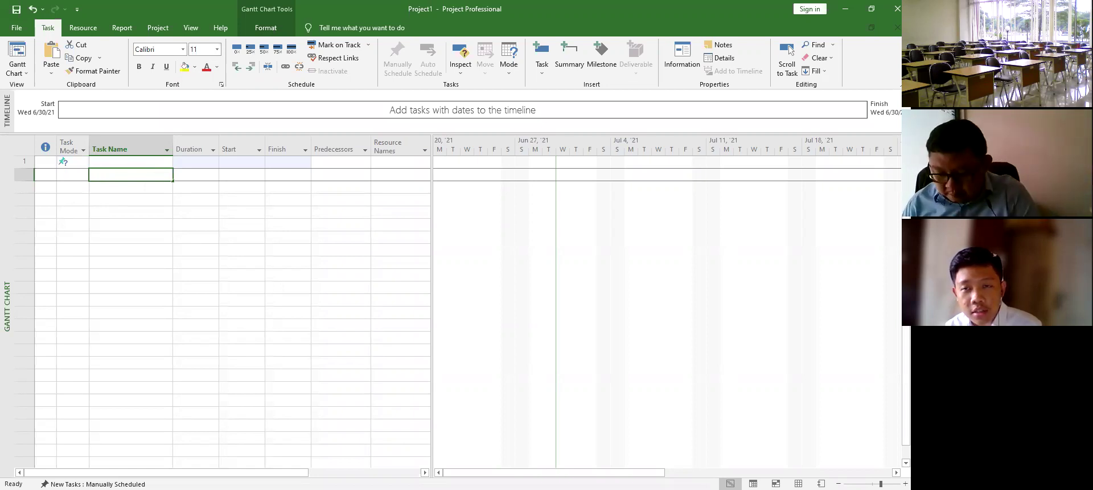
text(Pekerjaa)
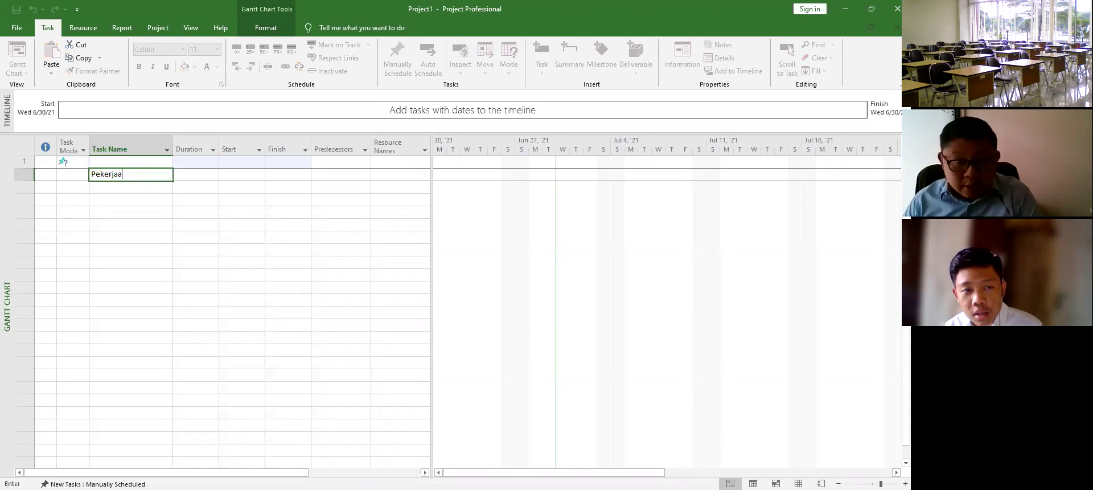
text(n P)
text(er)
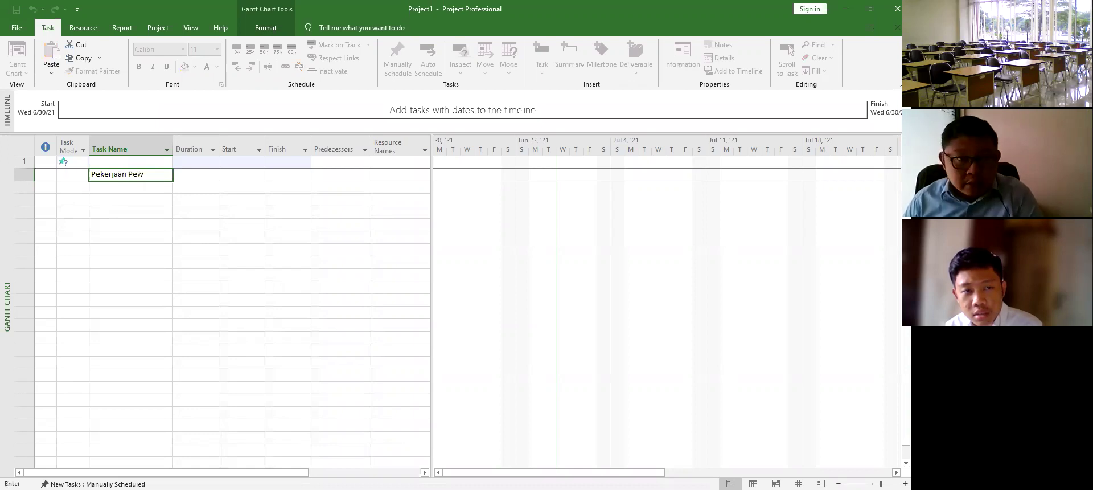
text(siapan)
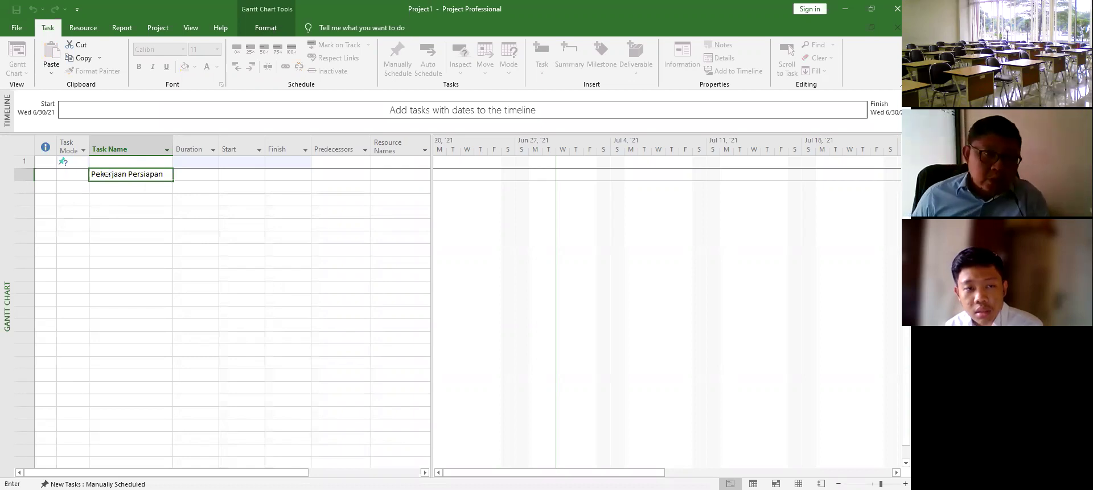
key(Return)
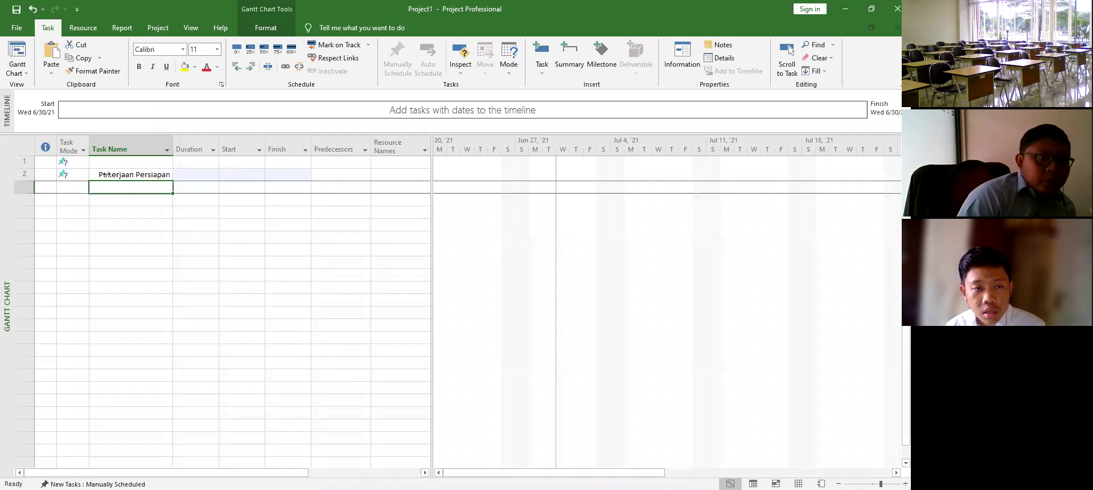
Step: Switch the Pekerjaan Persiapan task mode to Auto Scheduled and back to Manually Scheduled
click(84, 178)
click(84, 177)
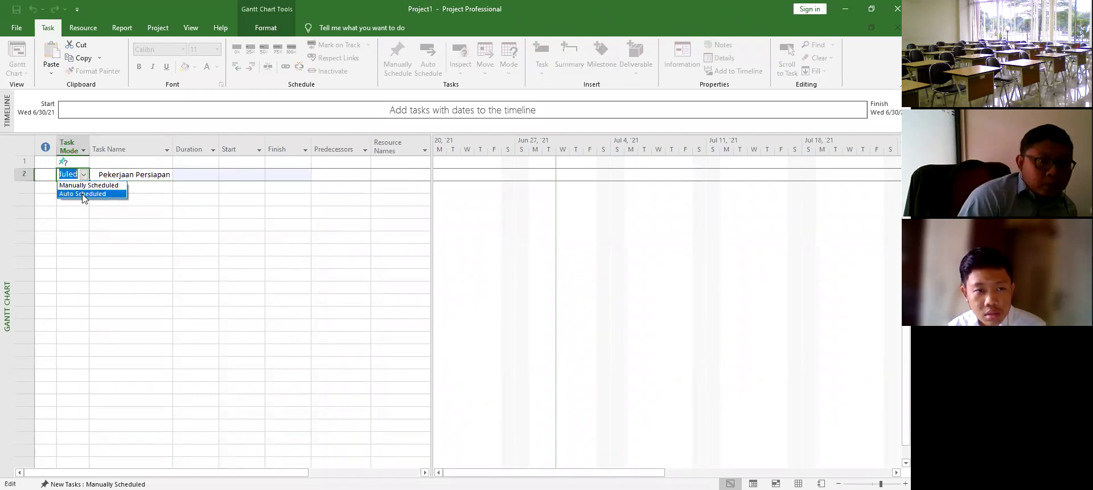
click(83, 194)
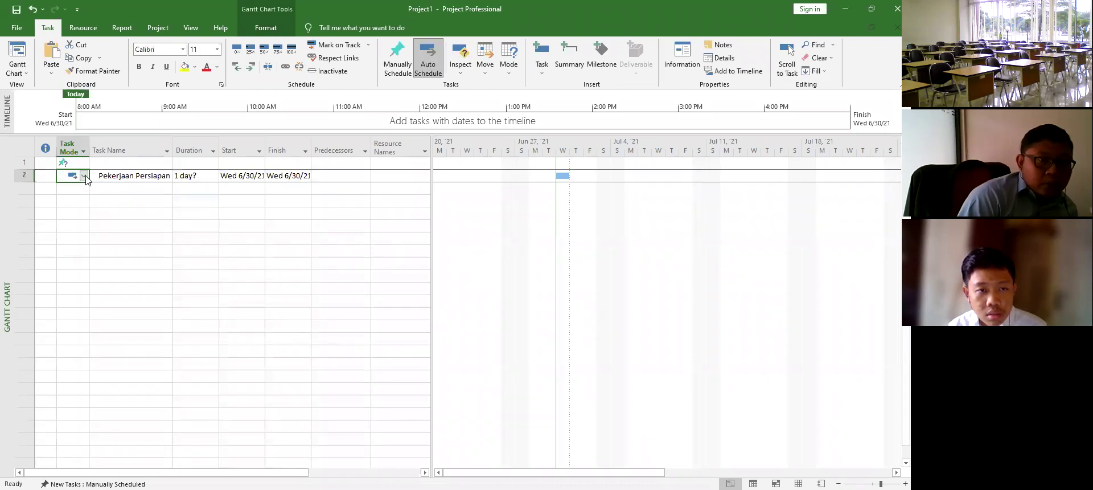
click(86, 177)
click(88, 186)
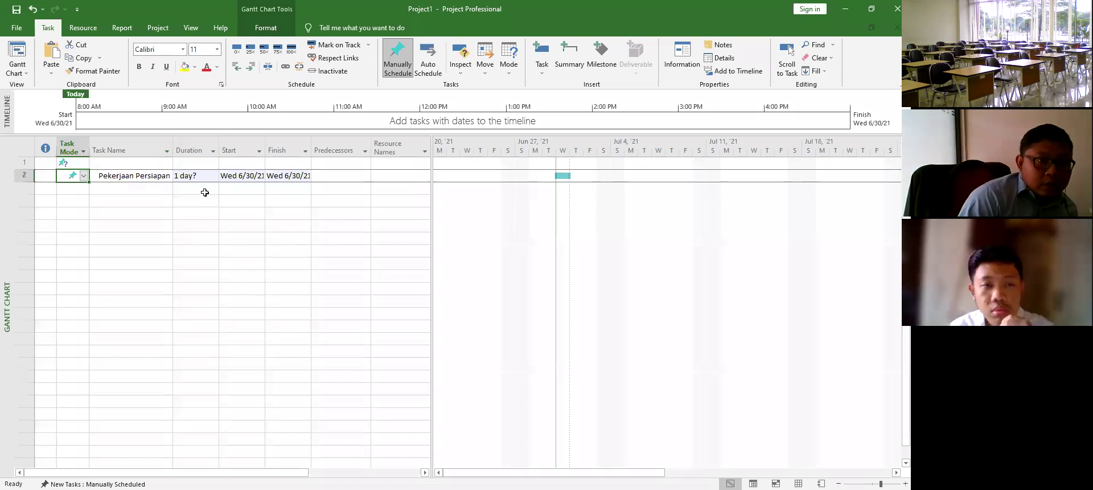
Step: Clear the duration and start date of the Pekerjaan Persiapan task
click(217, 177)
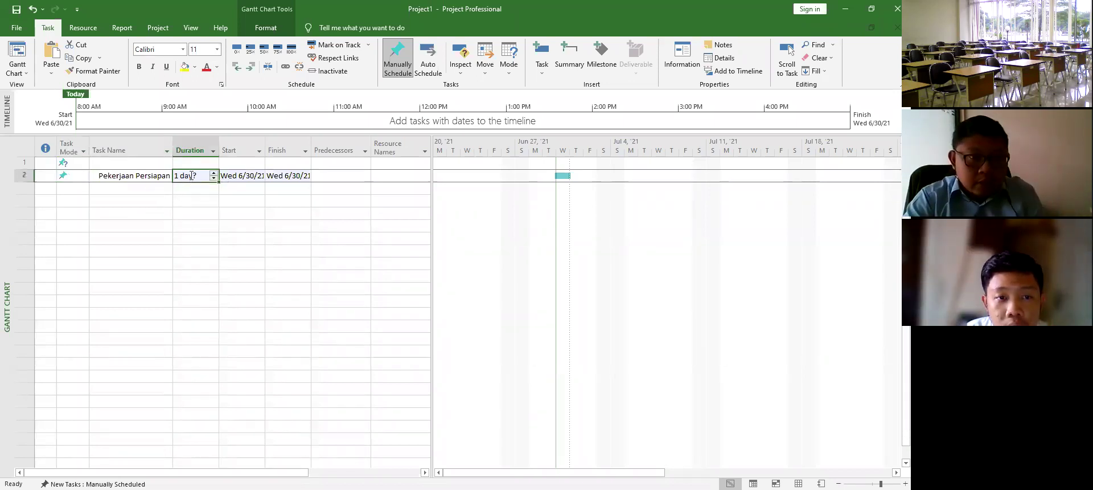
key(Delete)
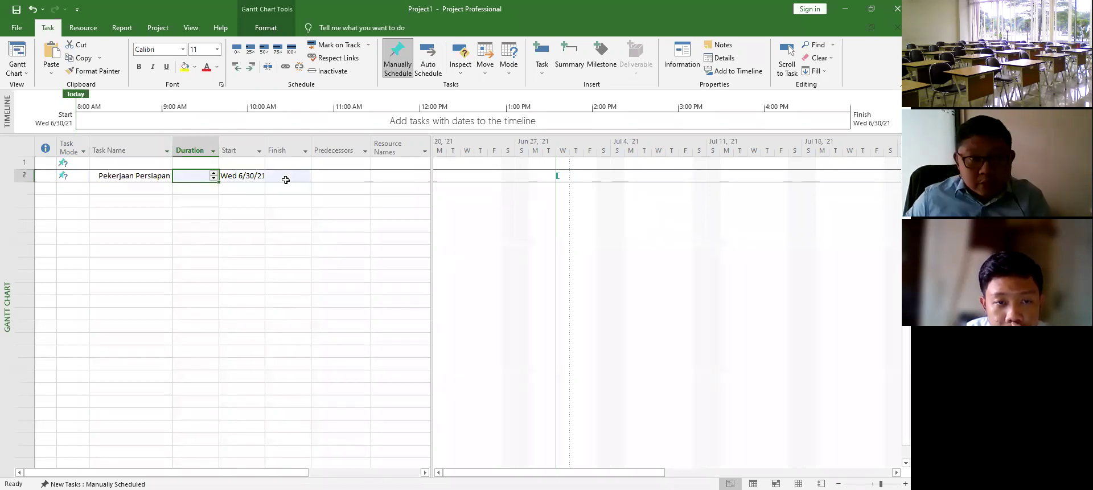
key(Tab)
key(Return)
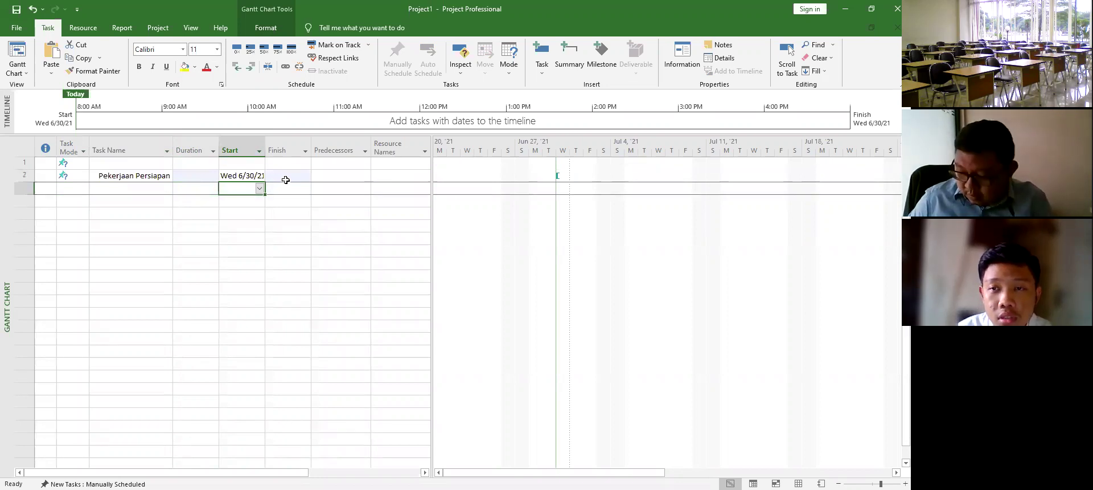
key(Up)
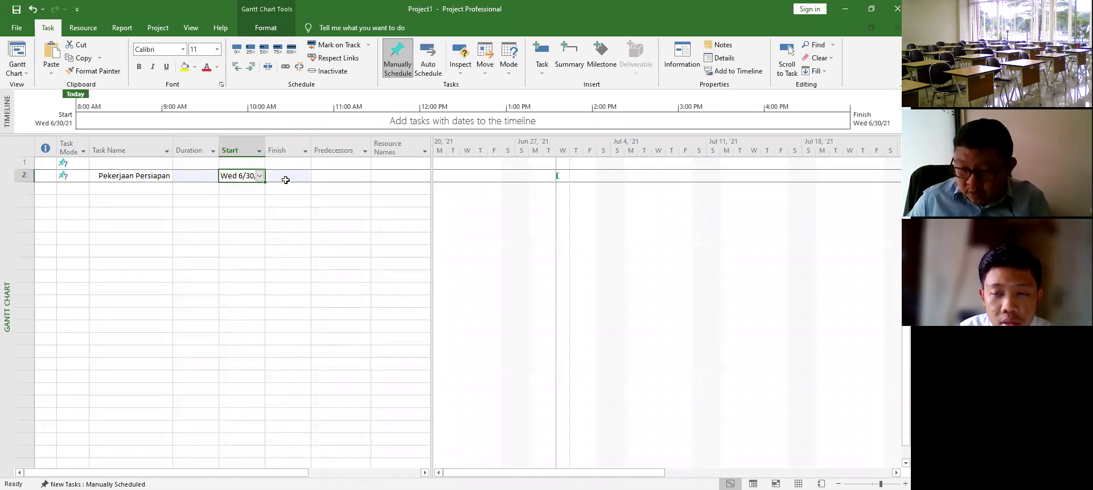
key(Delete)
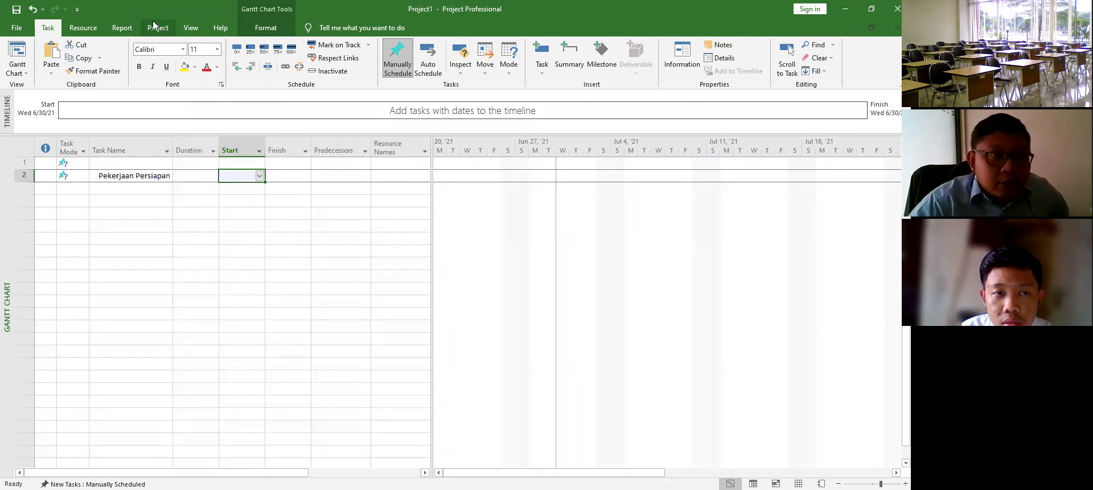
Step: Set the project's start date to Mon 7/5/2021 in the project information
click(264, 30)
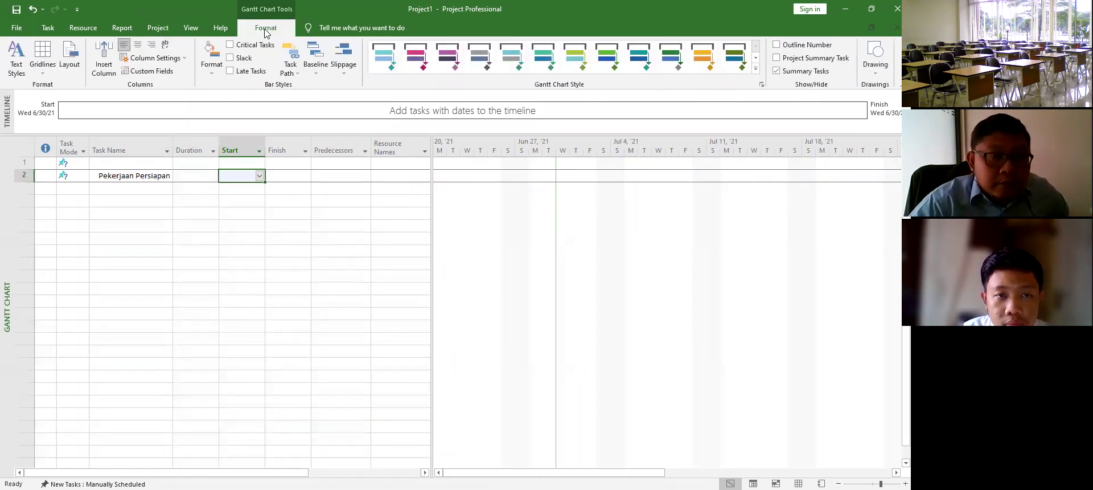
click(158, 28)
click(137, 58)
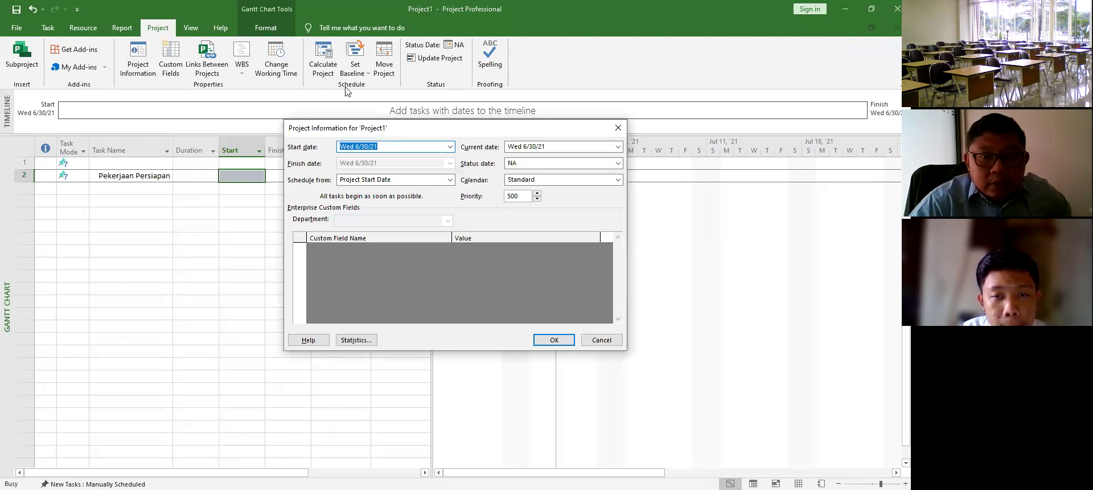
drag(450, 131, 456, 150)
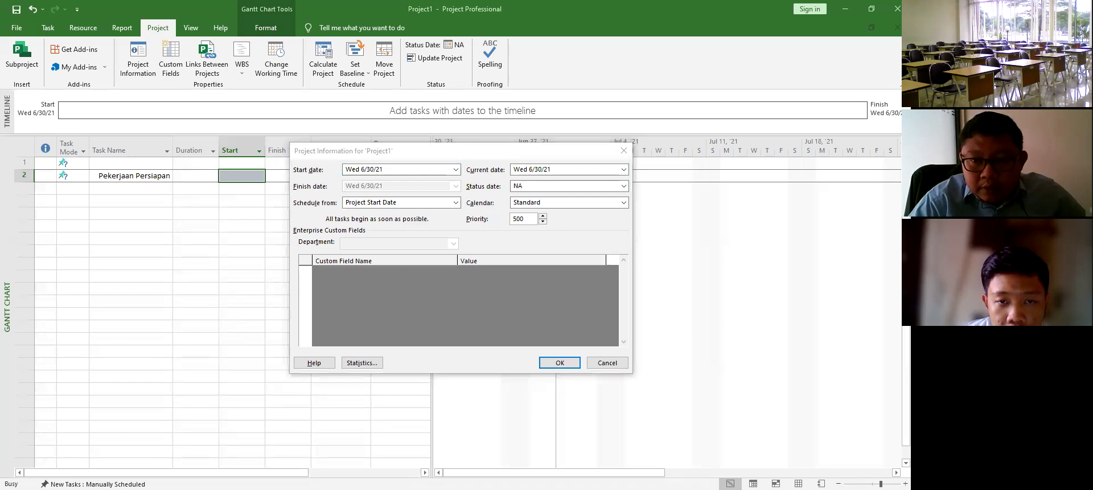
click(456, 169)
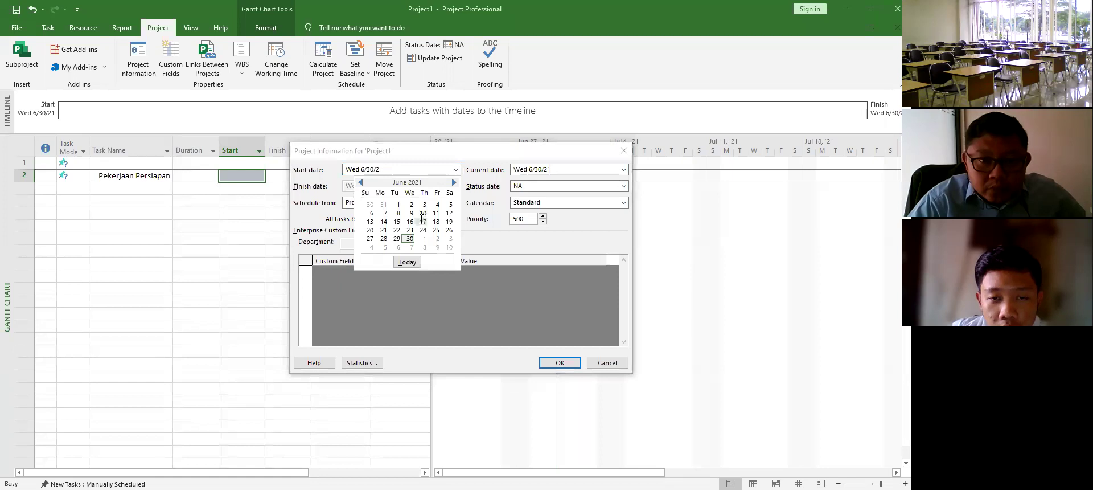
click(384, 247)
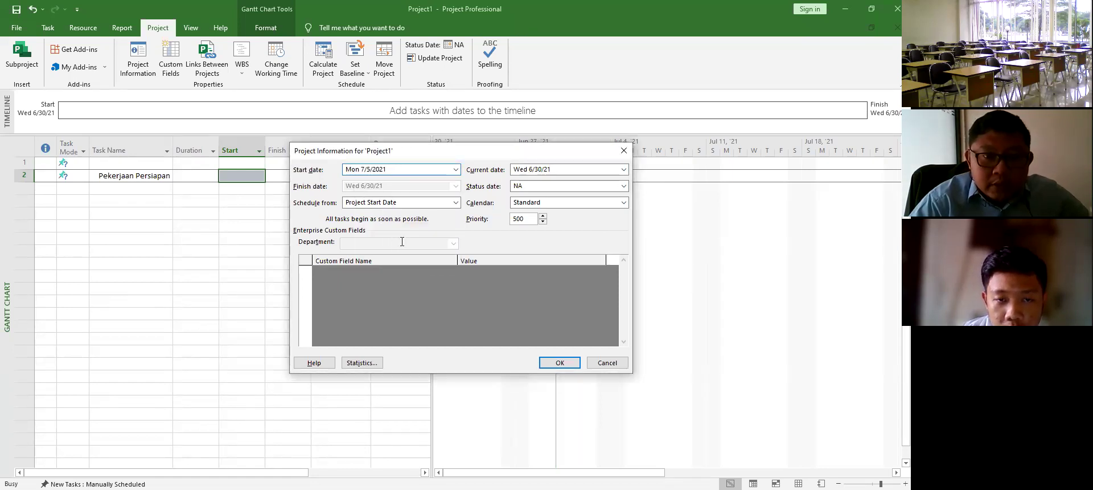
Step: Schedule the project from Project Start Date with the Standard calendar and apply the project information
click(446, 203)
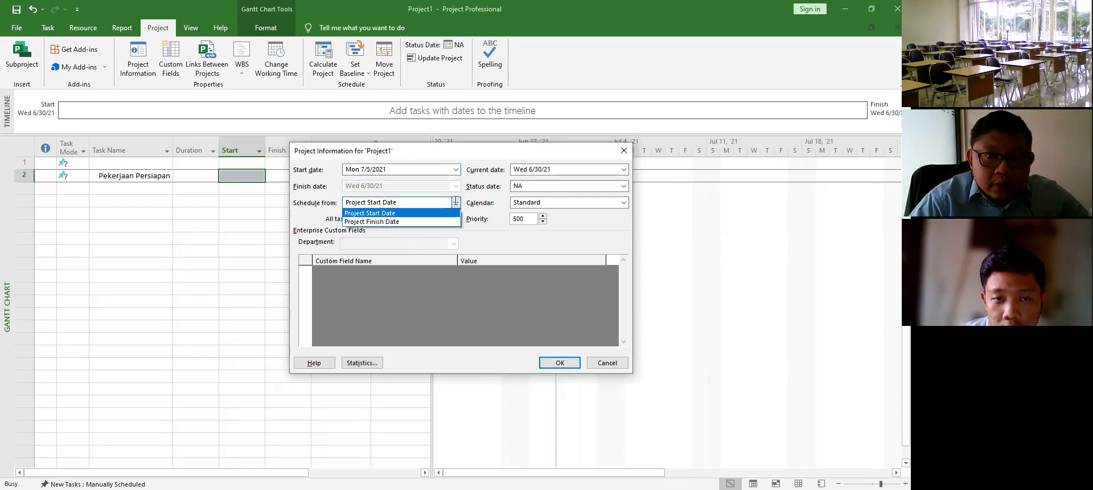
click(408, 212)
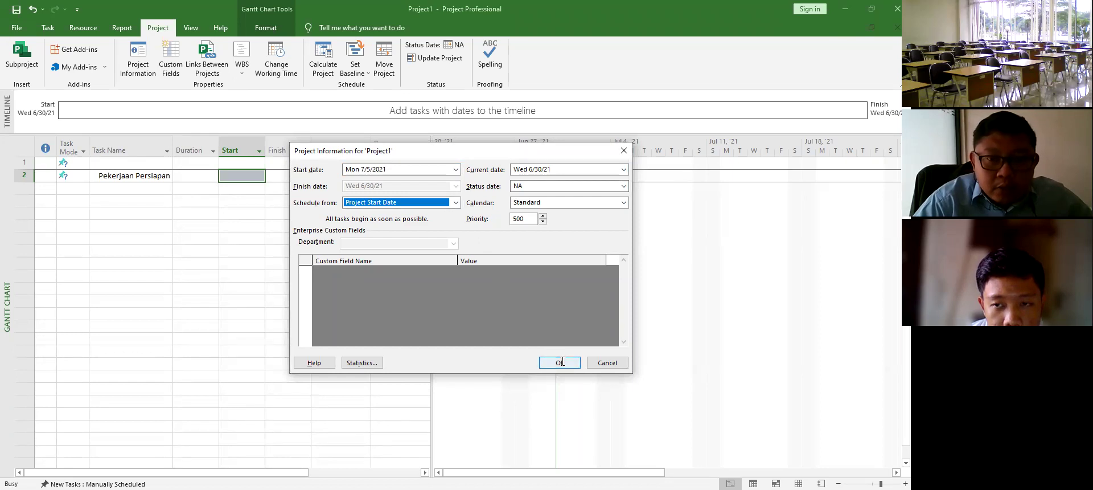
click(624, 202)
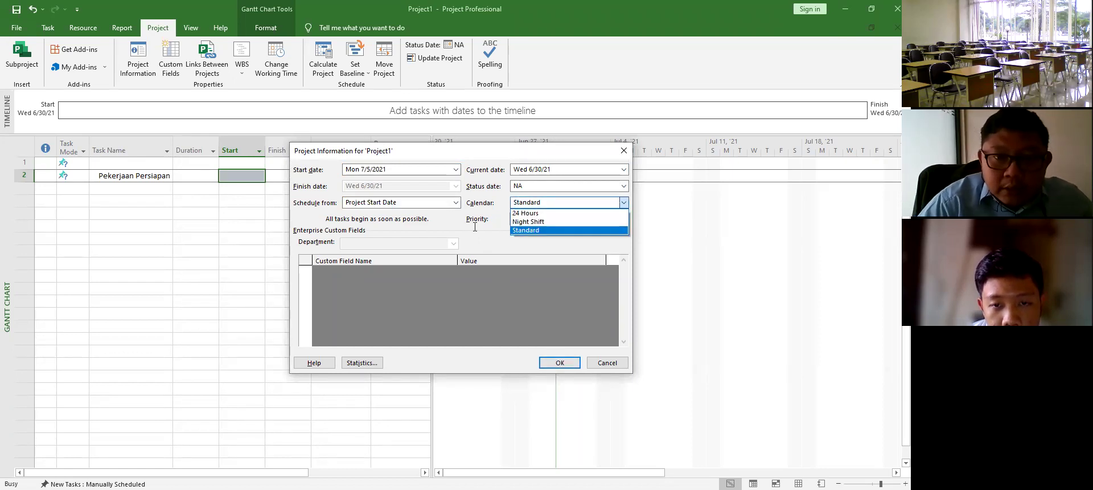
click(623, 202)
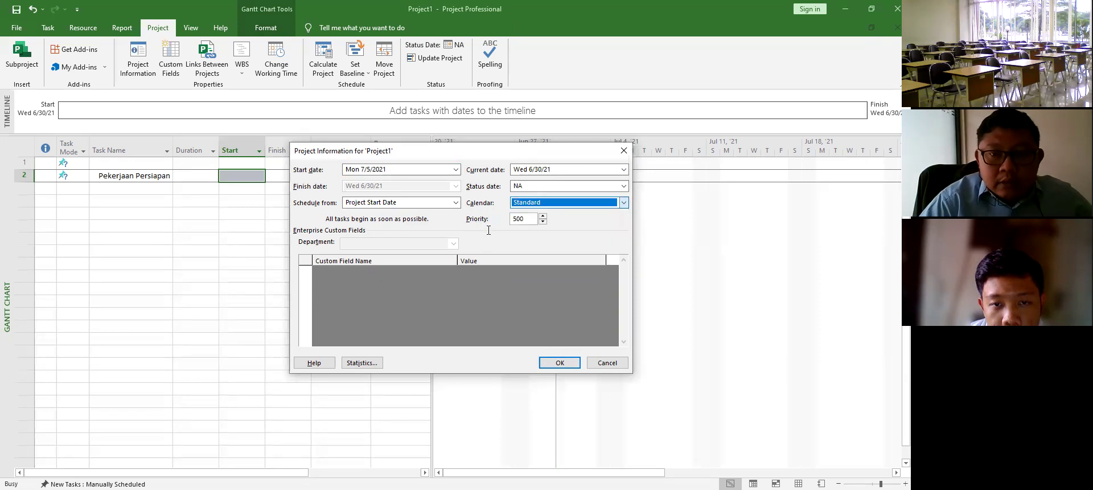
click(623, 202)
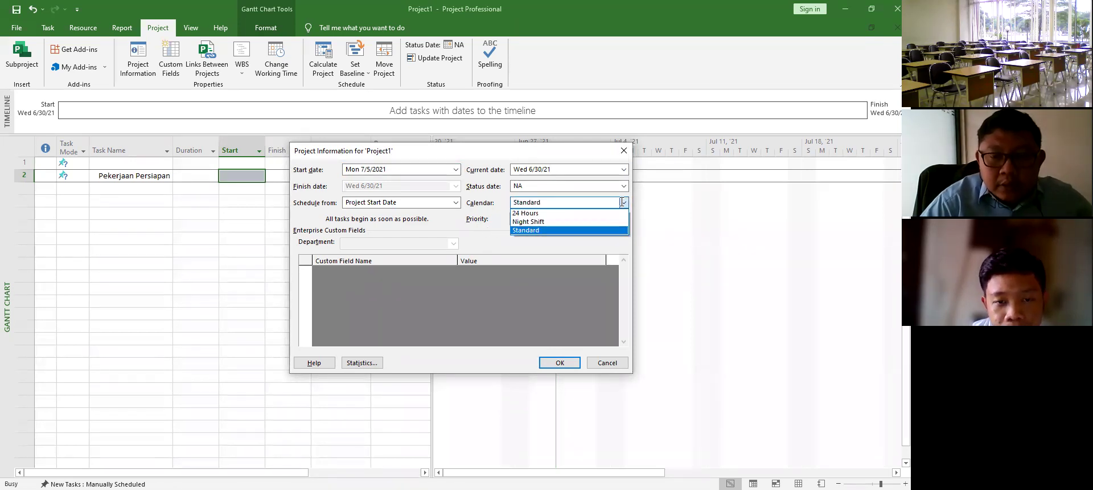
click(562, 230)
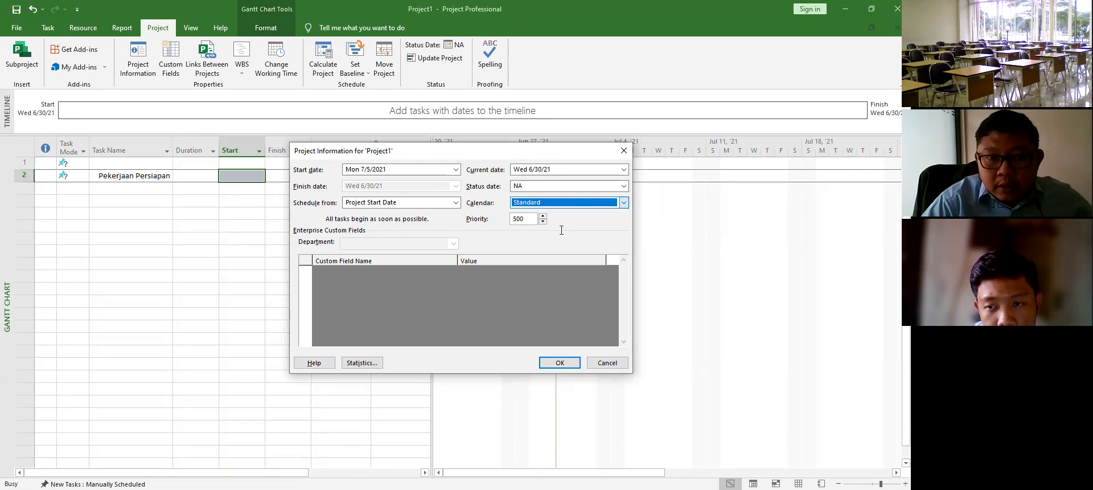
click(560, 361)
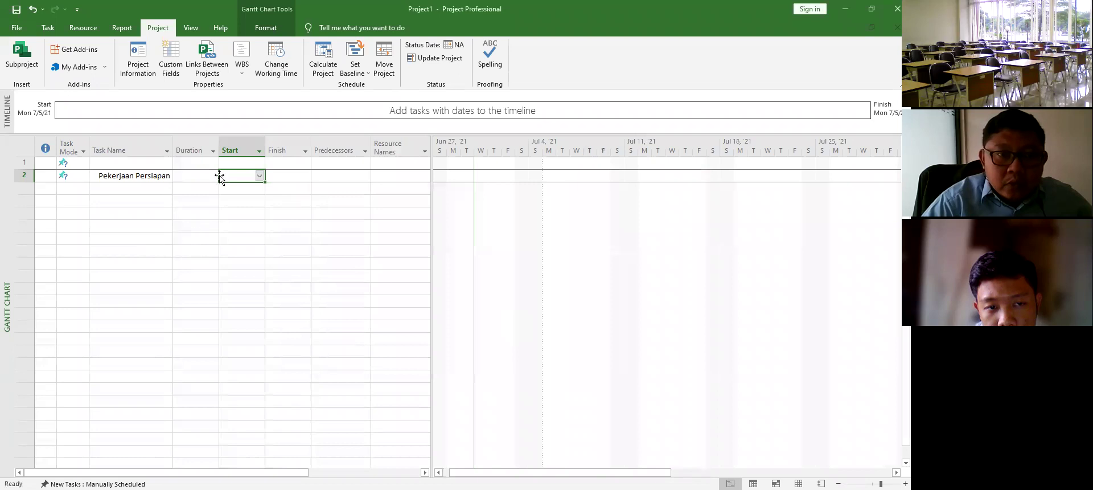
Step: Review the working time calendar settings and the project information without changing them
click(269, 63)
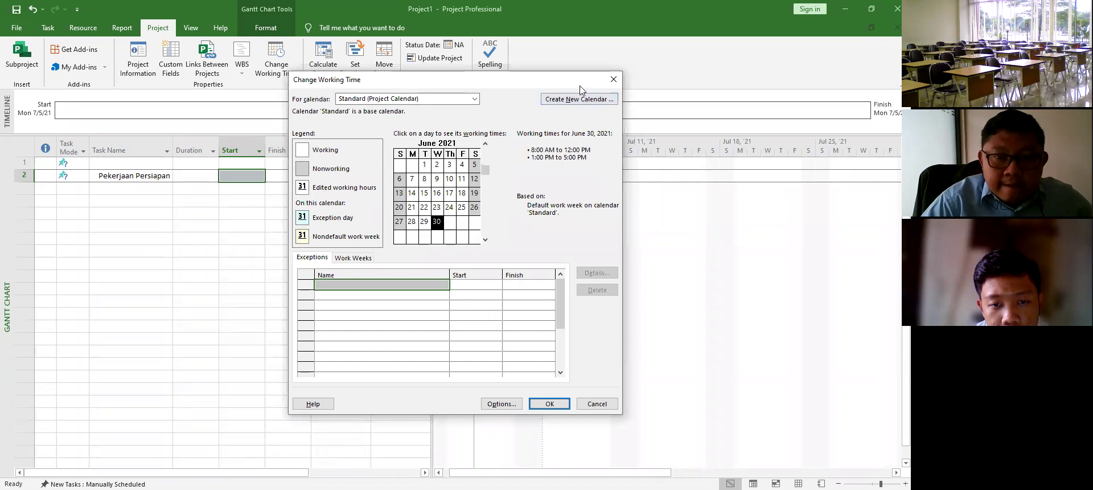
click(614, 80)
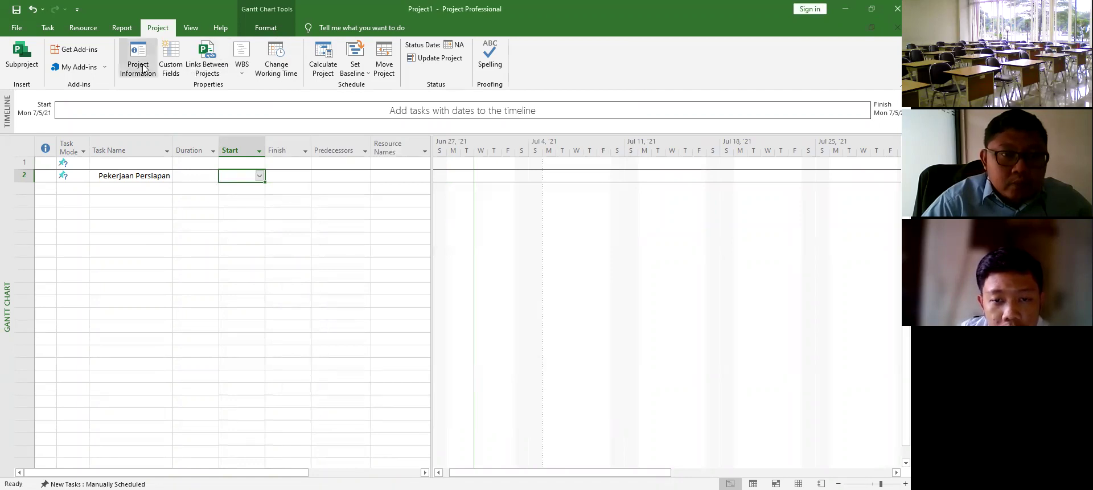
click(265, 29)
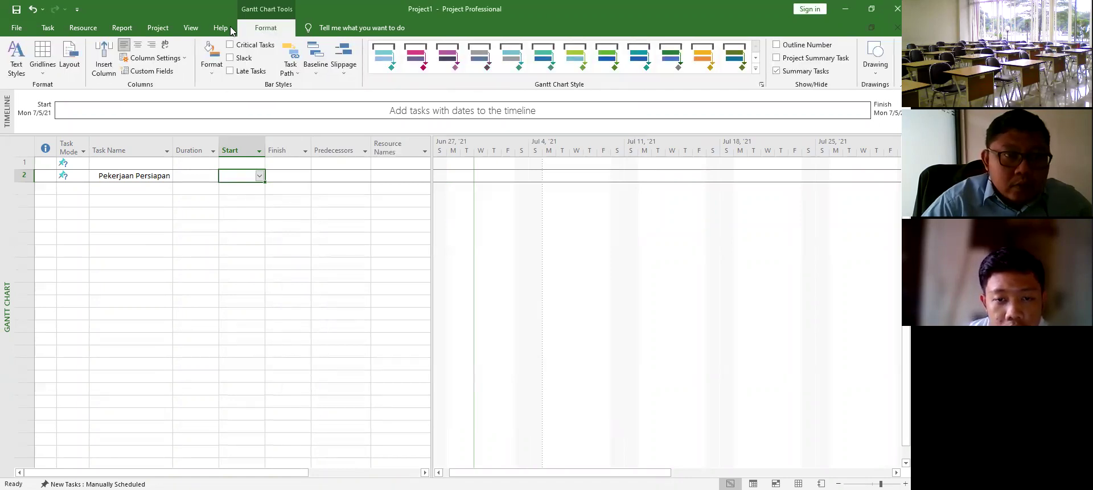
click(158, 30)
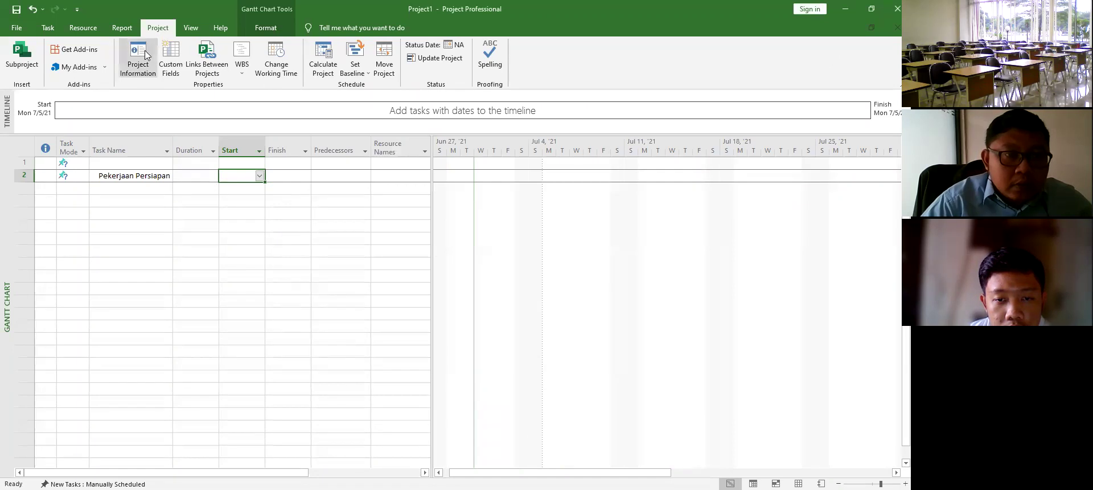
click(145, 54)
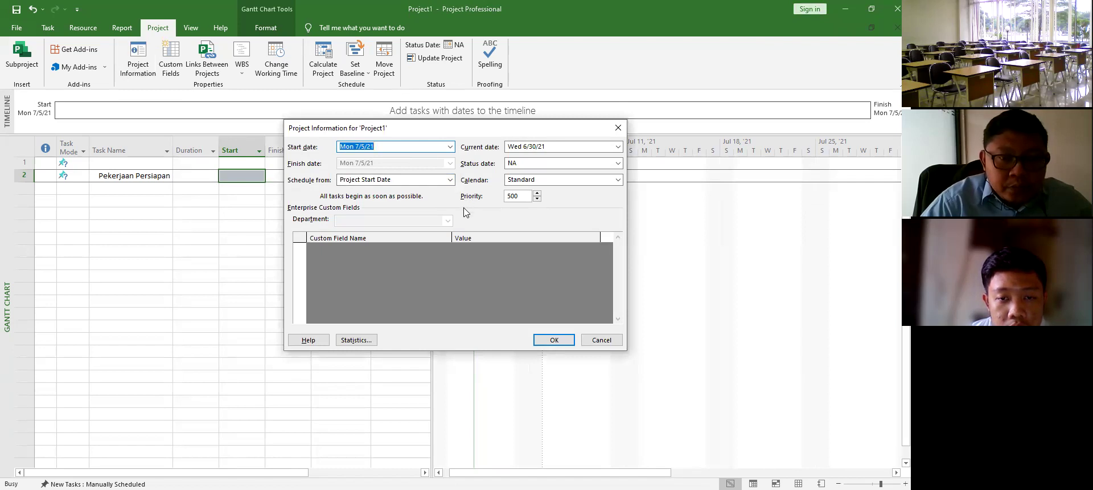
click(555, 339)
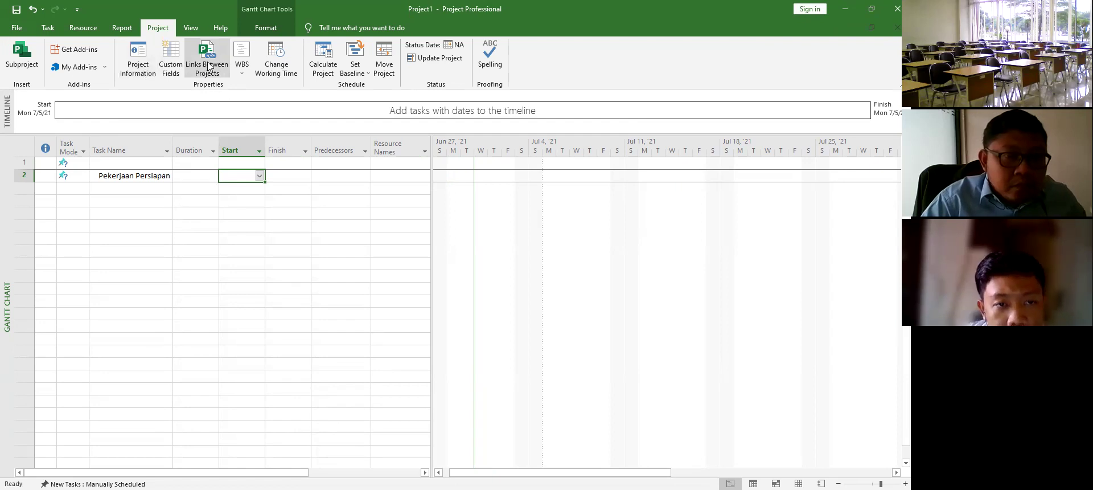
Step: Open the project's working time settings and select Standard (Project Calendar) as the calendar
click(276, 59)
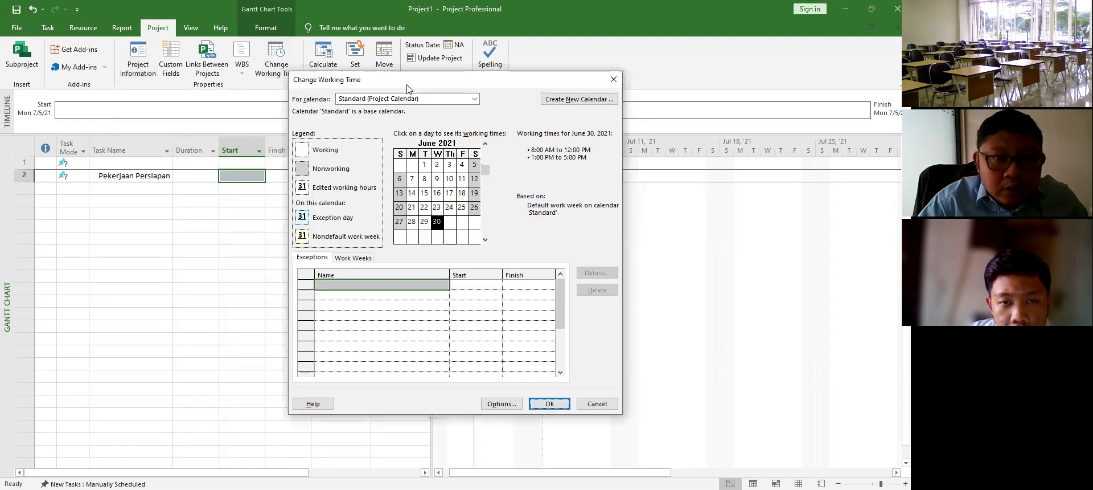
click(467, 98)
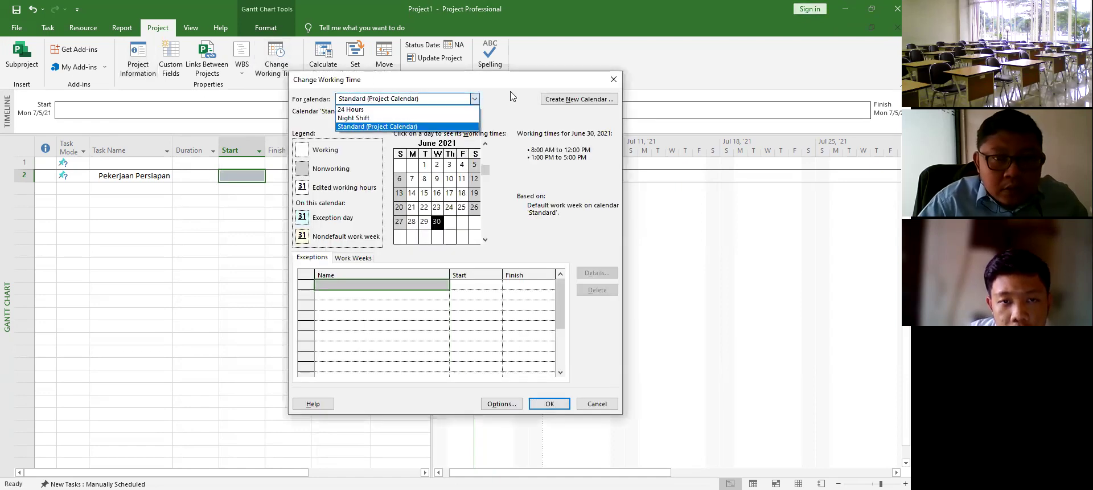
click(455, 126)
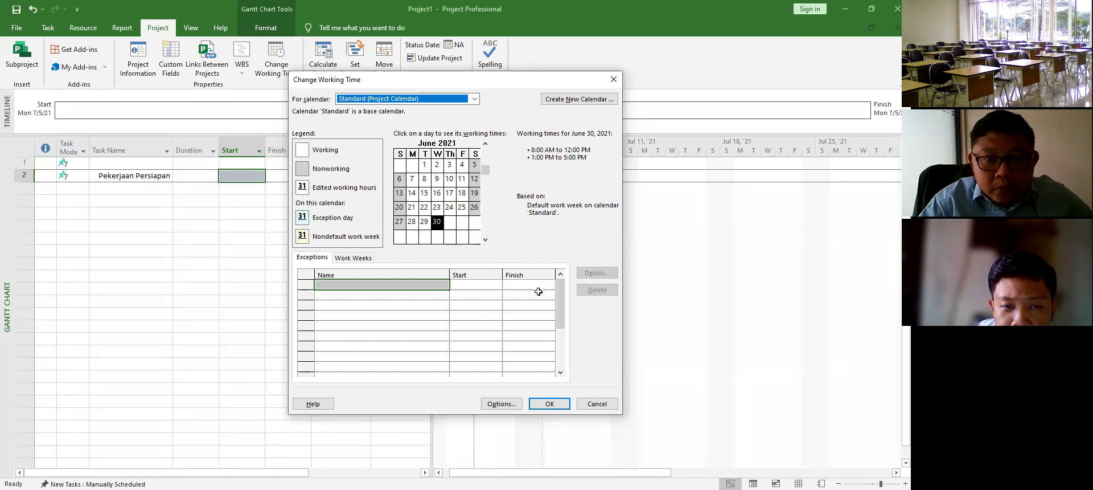
click(579, 99)
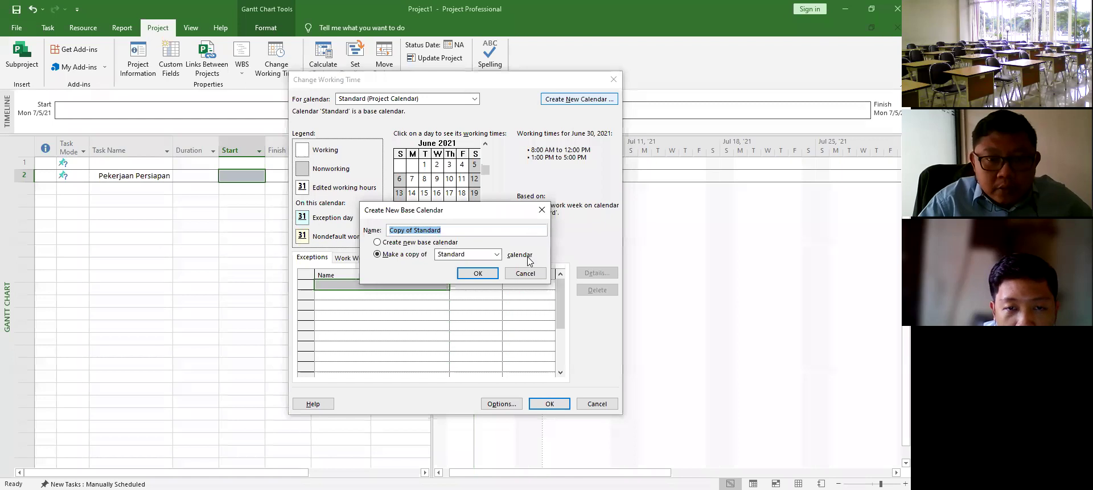
click(496, 254)
click(535, 248)
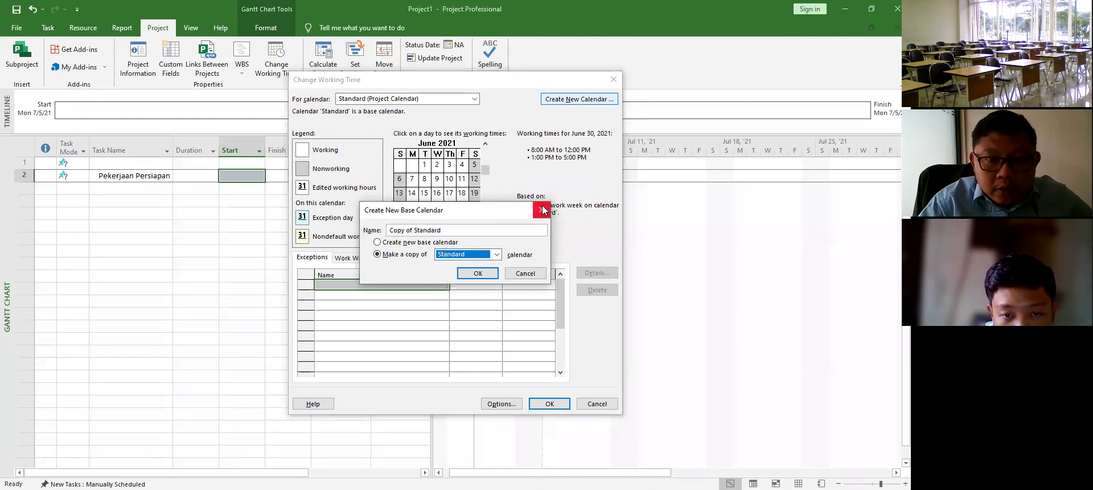
click(542, 209)
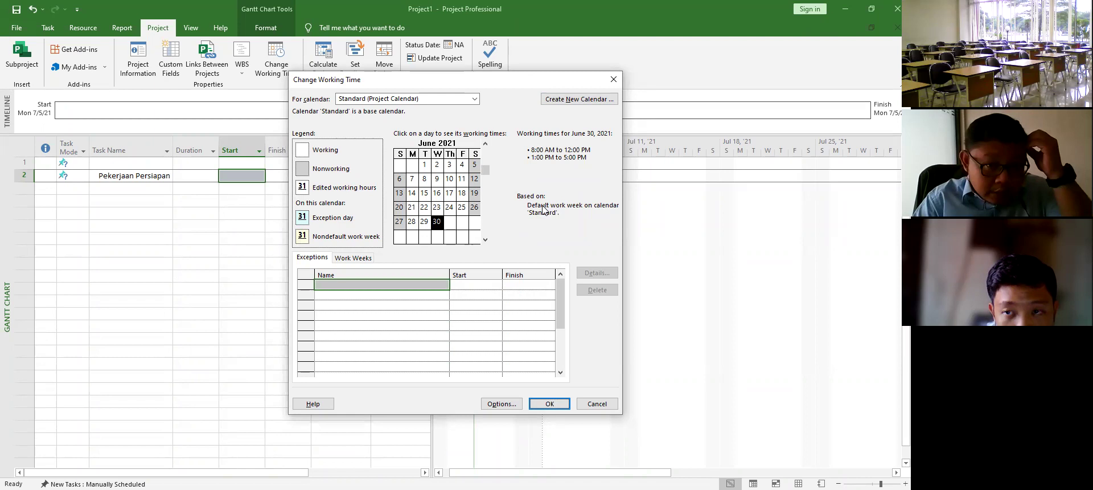
Step: In the calendar options for this project, set the week to start on Monday
click(504, 404)
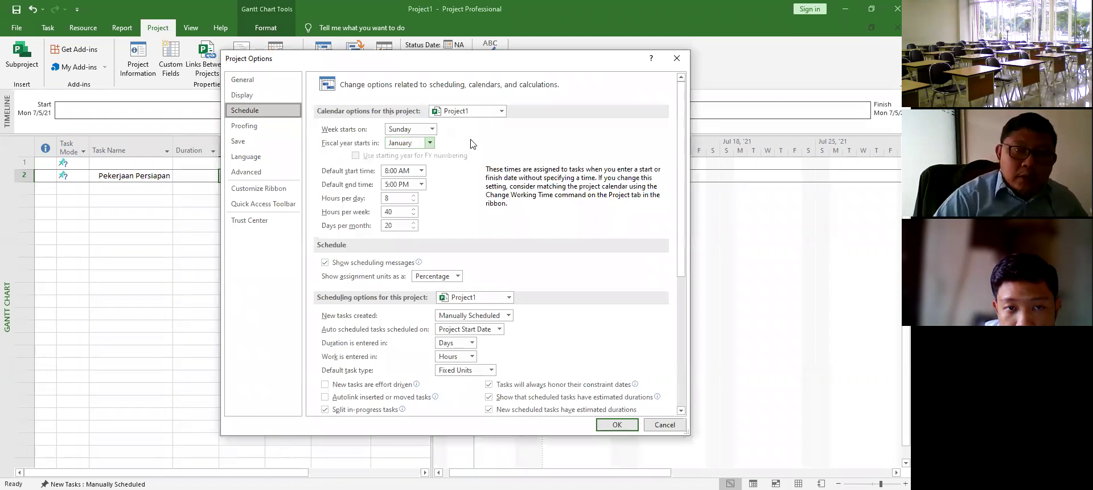
click(432, 130)
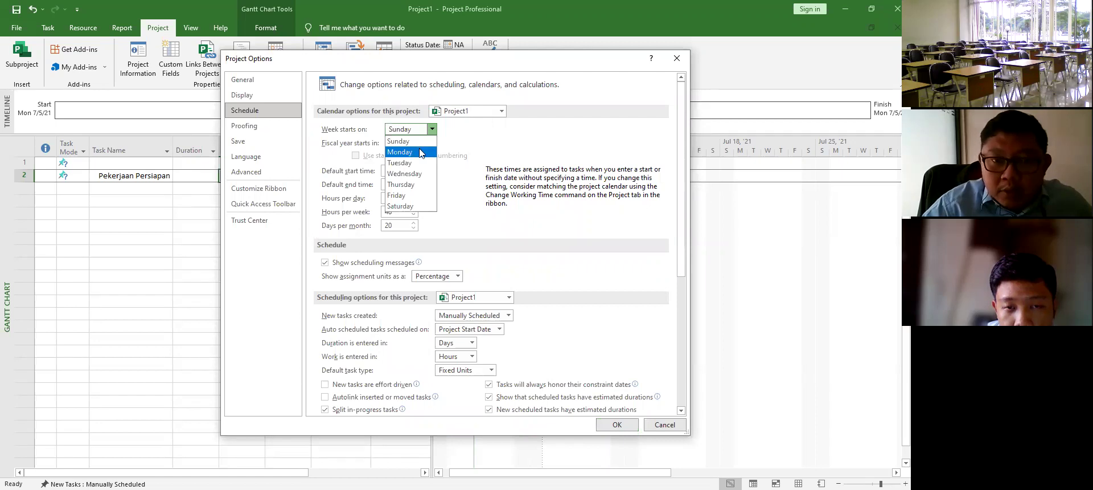
click(422, 153)
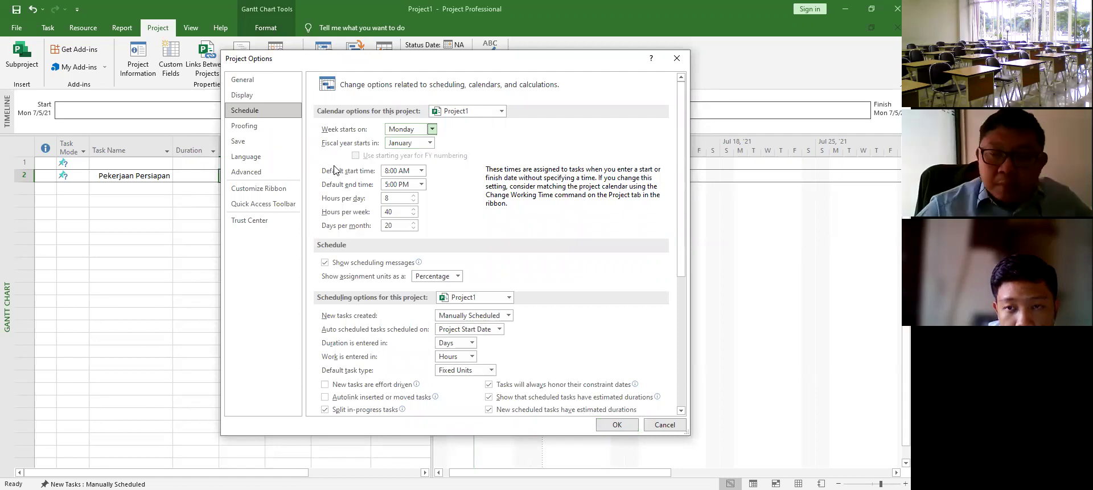
Step: Set the default end time to 4:00 PM and the hours per day to 7
click(421, 185)
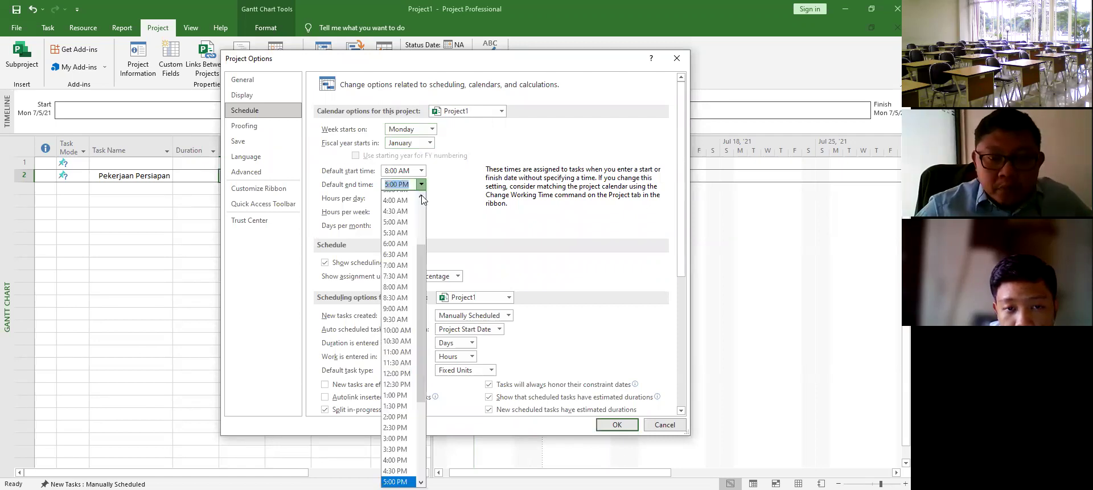
click(395, 460)
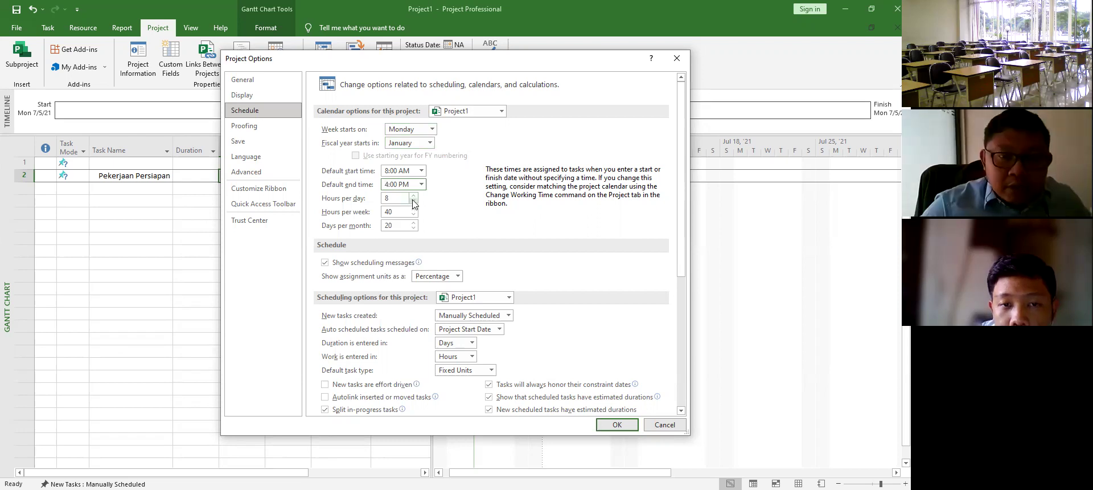
key(Tab)
key(Down)
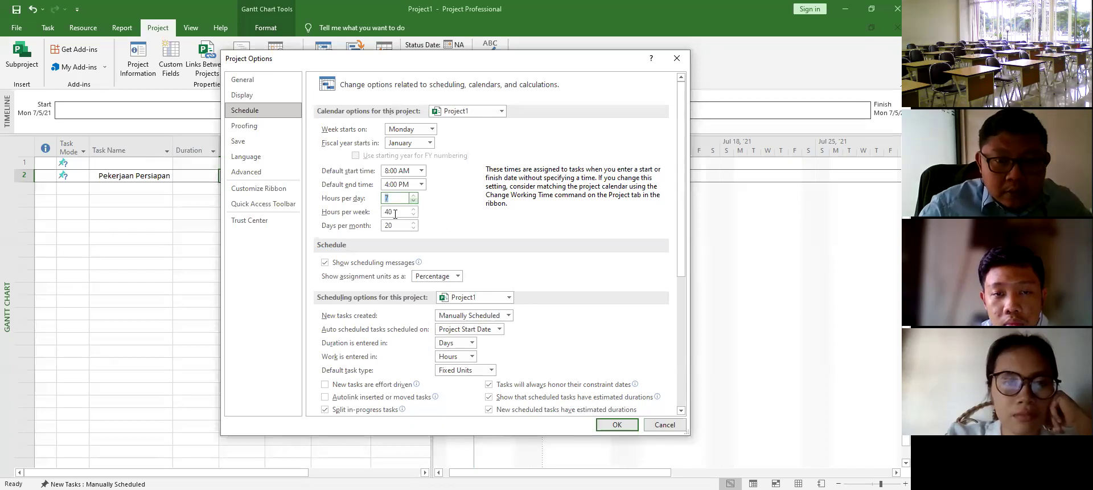
Step: Leave the hours per week at 40, then apply the schedule options and the working time settings
click(413, 215)
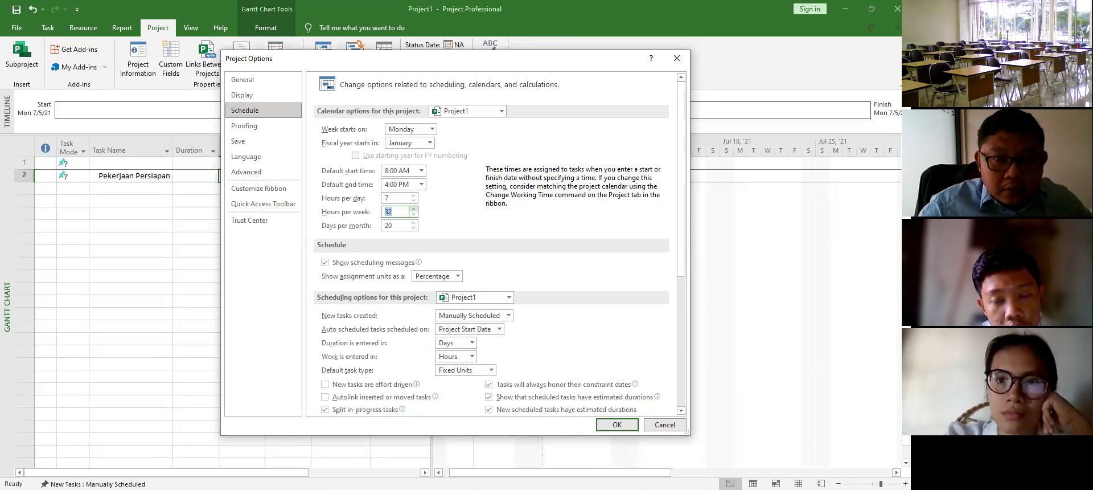
key(ctrl+z)
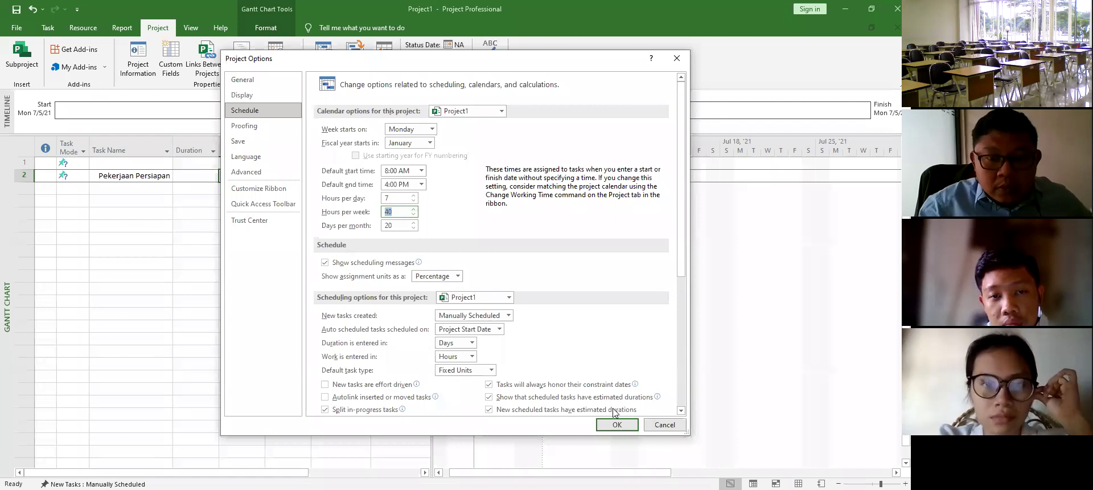
scroll(419, 287, down, 4)
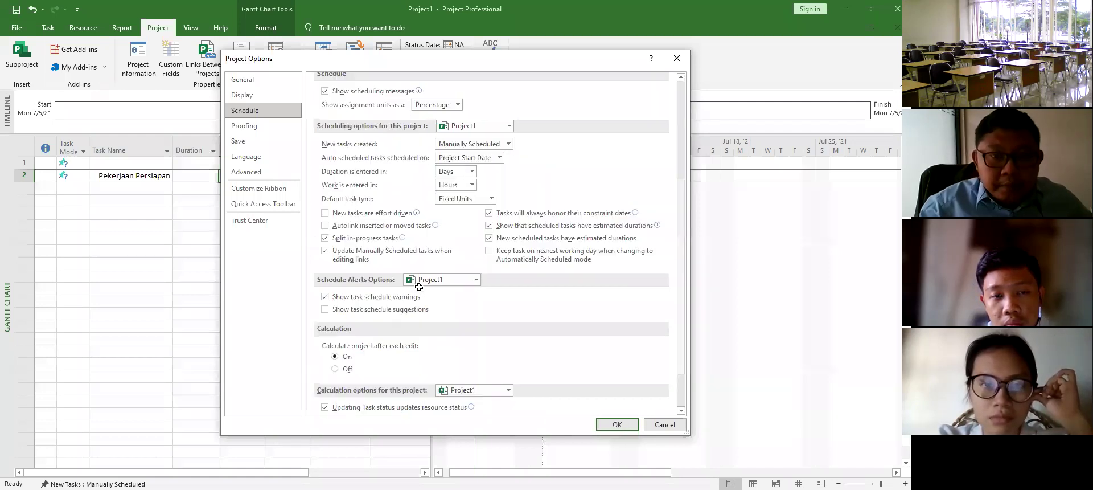
key(Return)
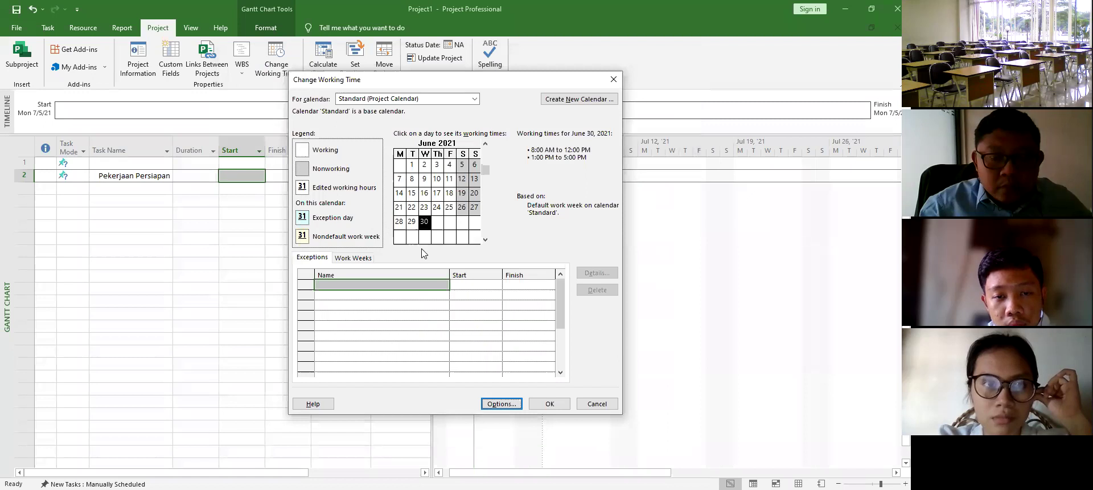
click(550, 405)
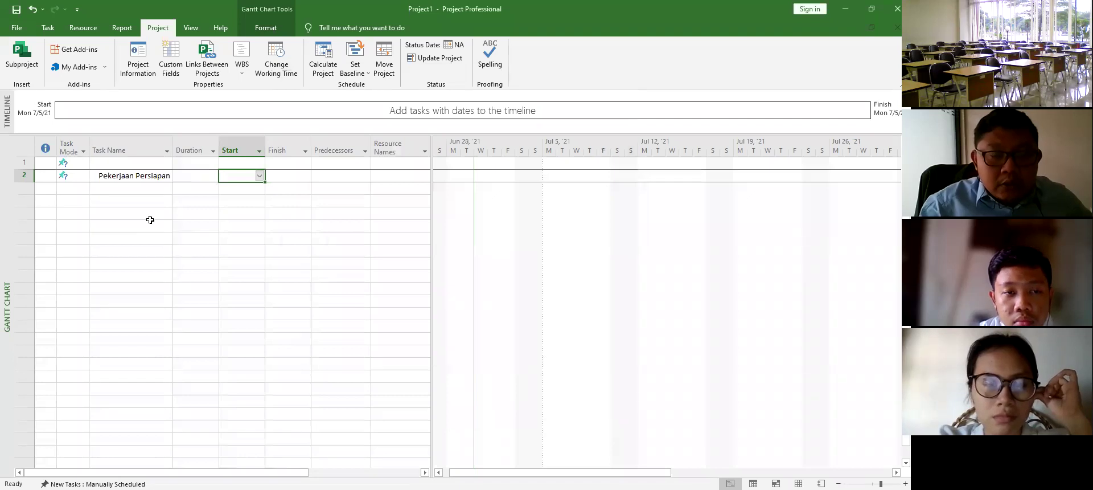
Step: Add the task "Pembersihan lapangan dan perataan" below Pekerjaan Persiapan and widen the Task Name column to fit it
click(134, 188)
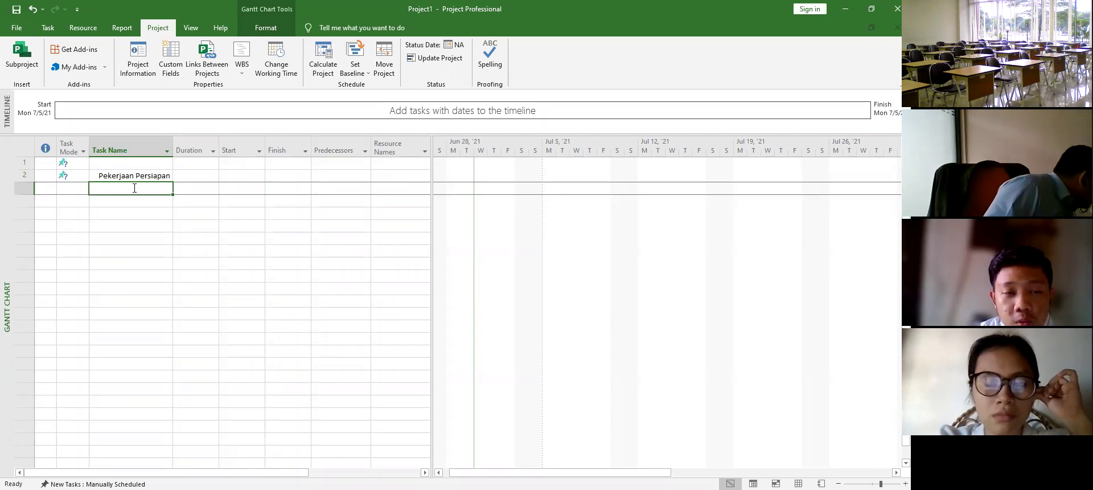
text(Pembersi)
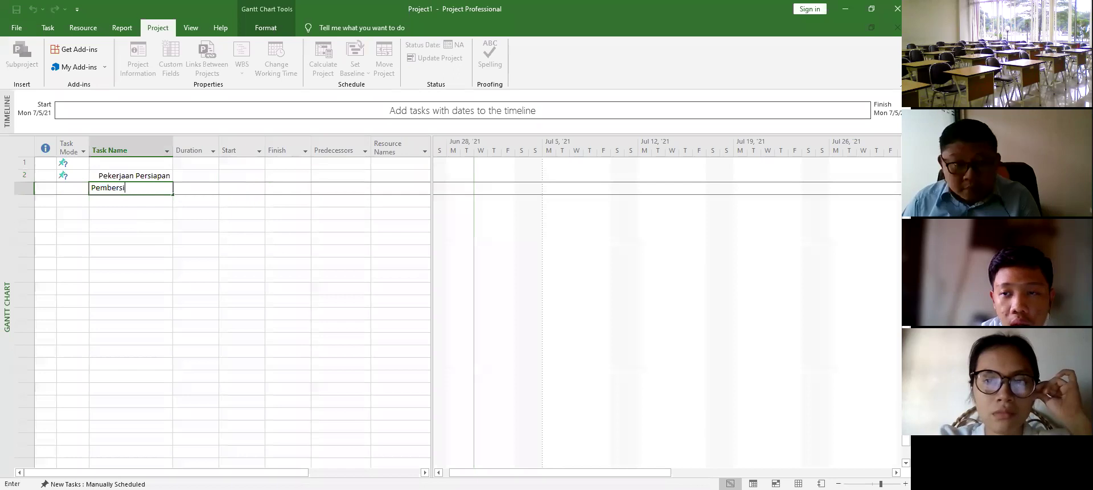
text(han lapa)
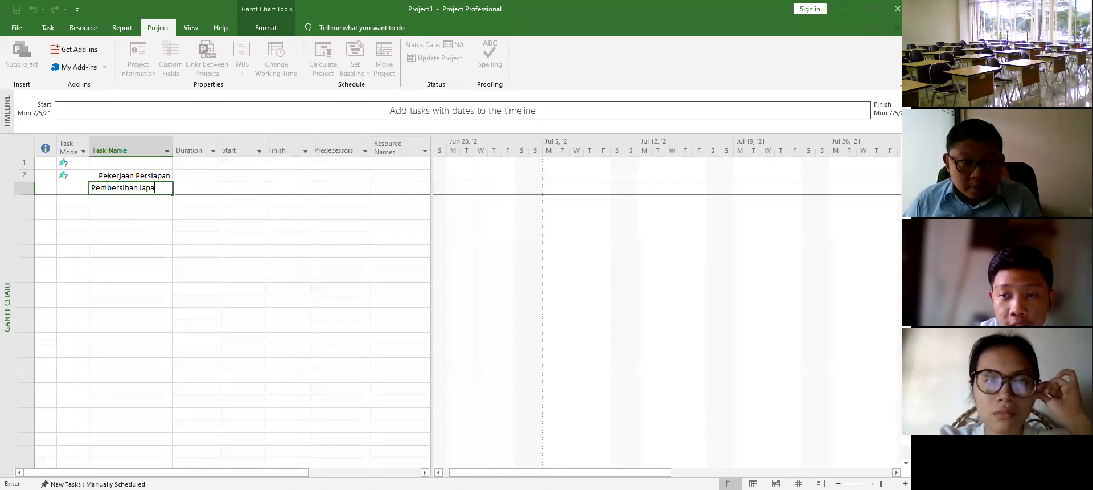
text(ngan dan perataan)
key(Return)
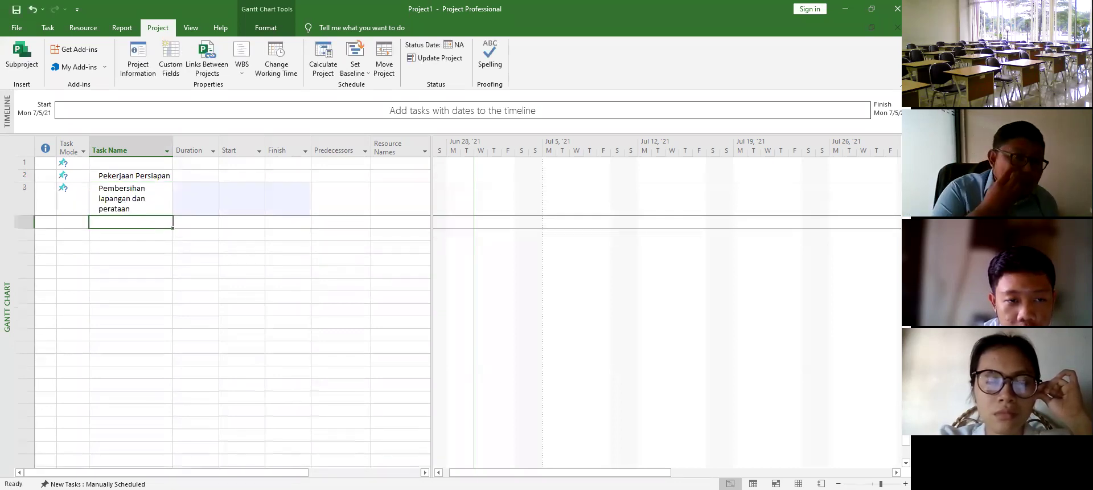
double_click(176, 142)
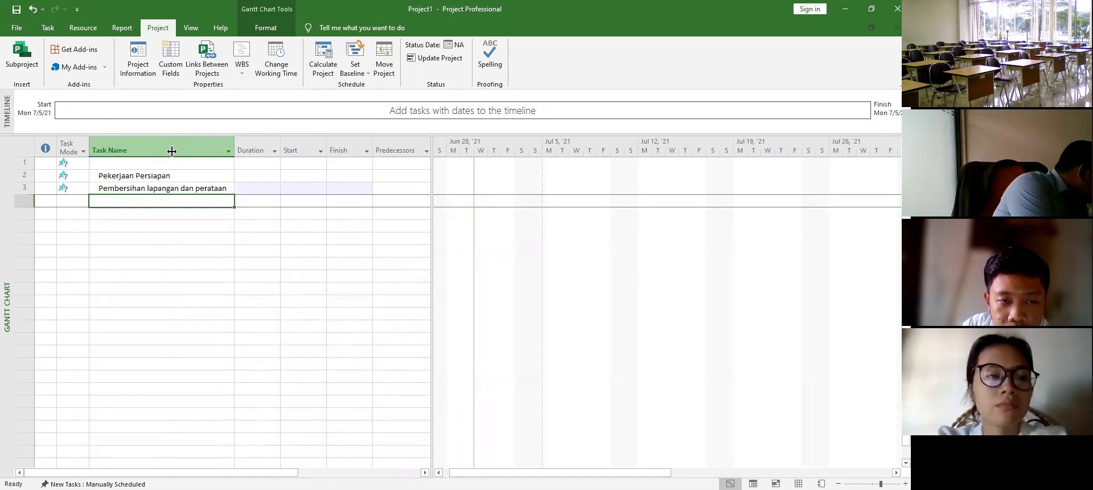
Step: Add the task "Pengukuran dan pemasangan bouwplank kayu tahun" below Pembersihan lapangan dan perataan
text(Pen)
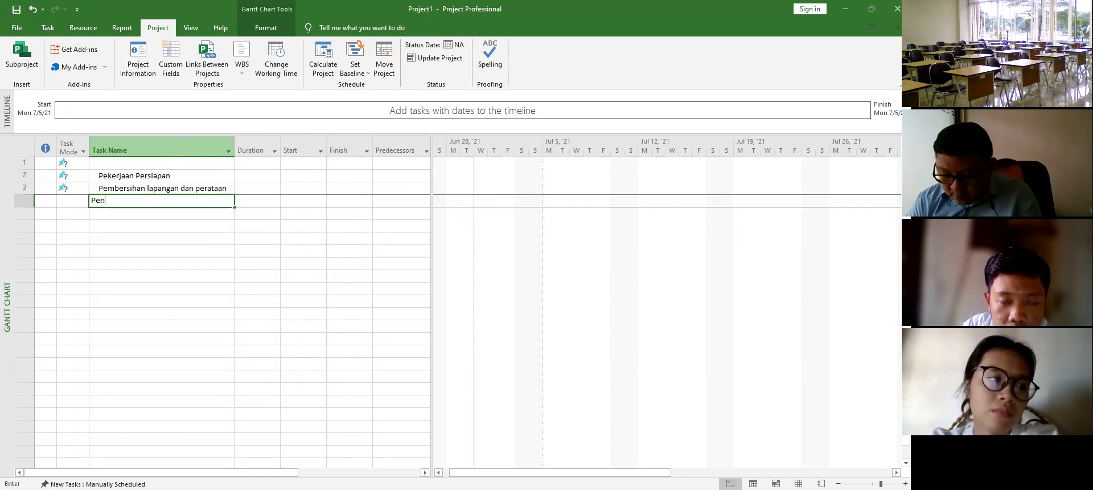
text(gukuran dan )
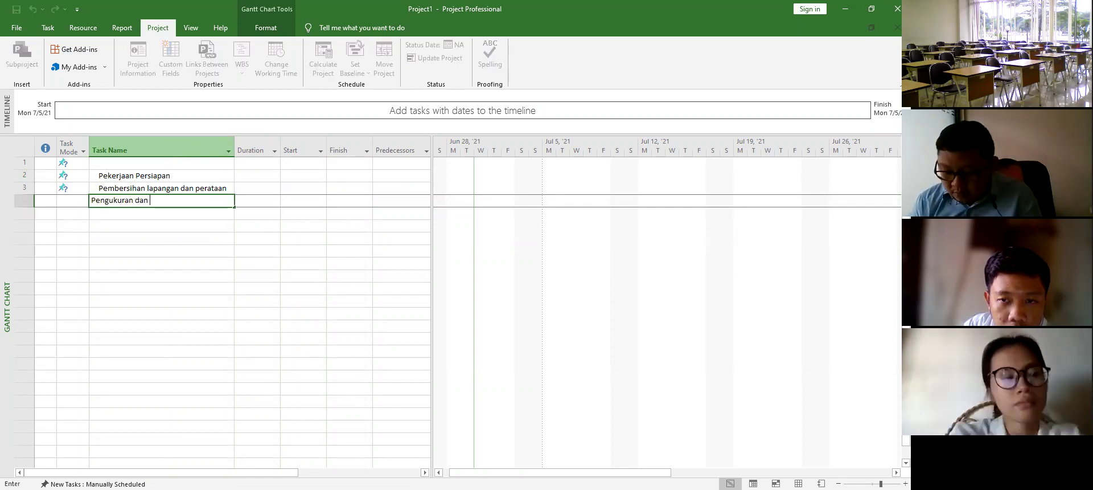
text(pemasangan bouwplank)
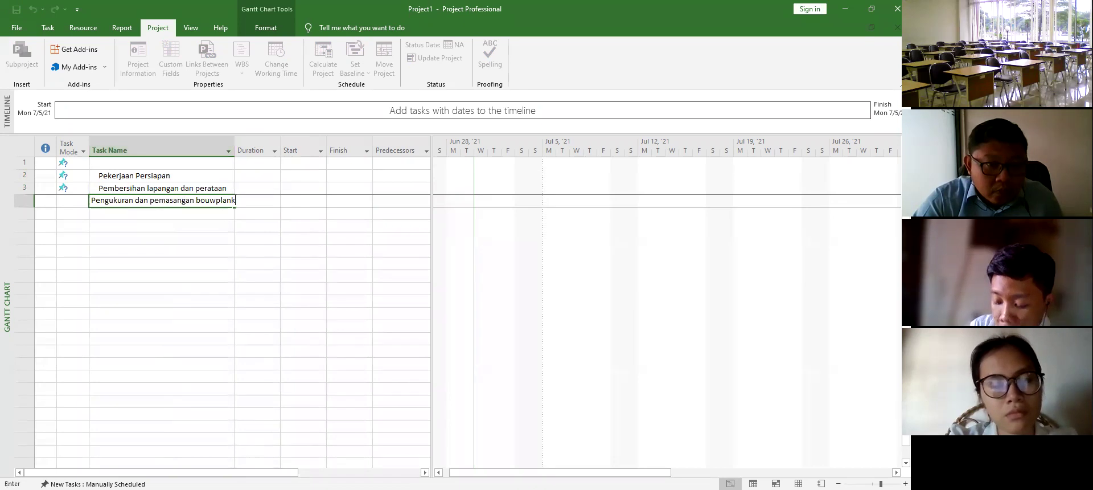
key(Return)
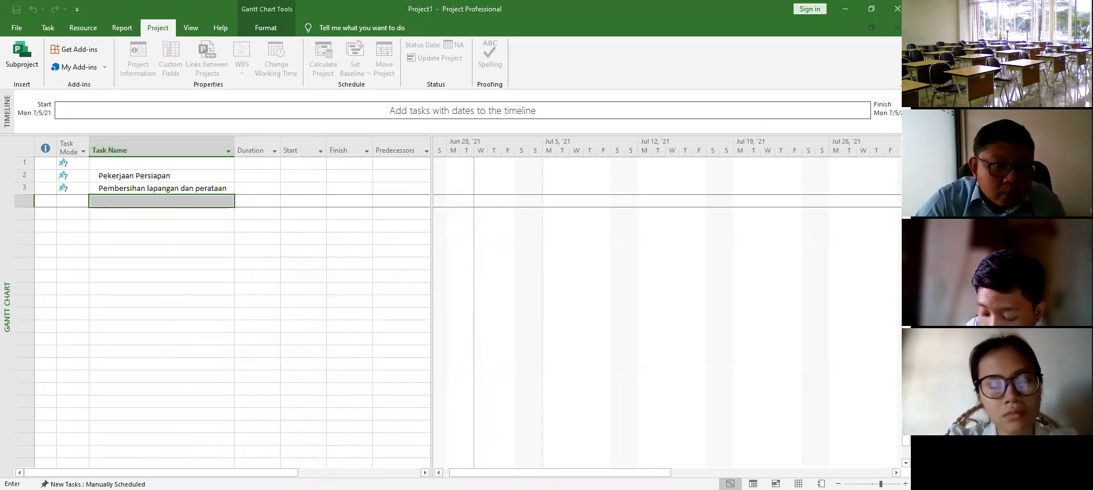
text(kayu tahun)
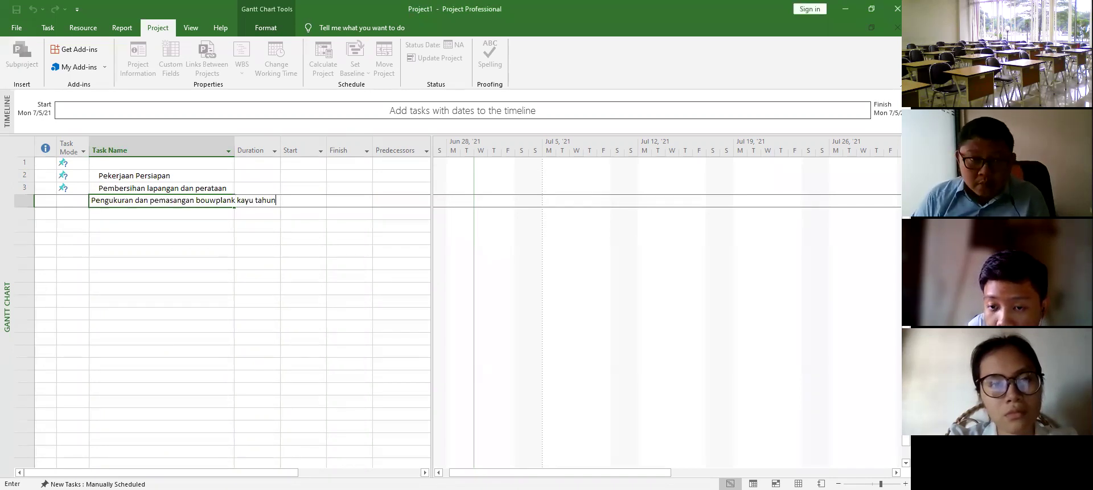
key(Return)
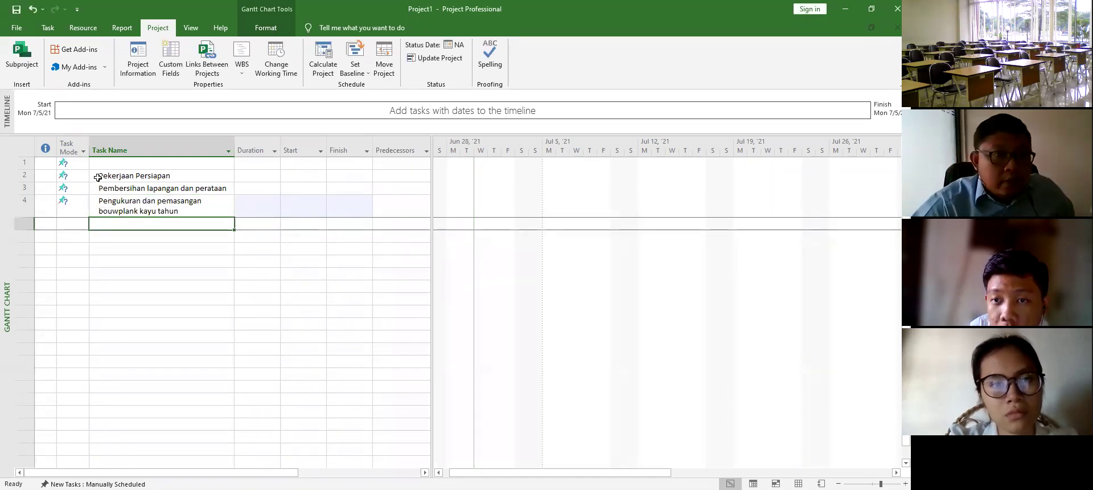
Step: Name the empty first task "PENJADWALAN PEMBUATAN RUMAH TYPE 45"
click(129, 249)
click(120, 161)
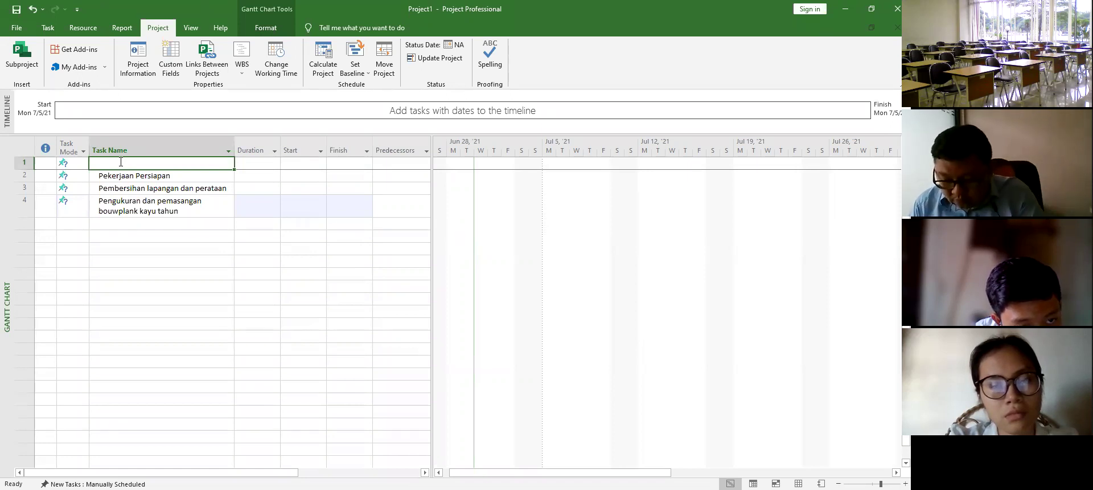
text(Penjad)
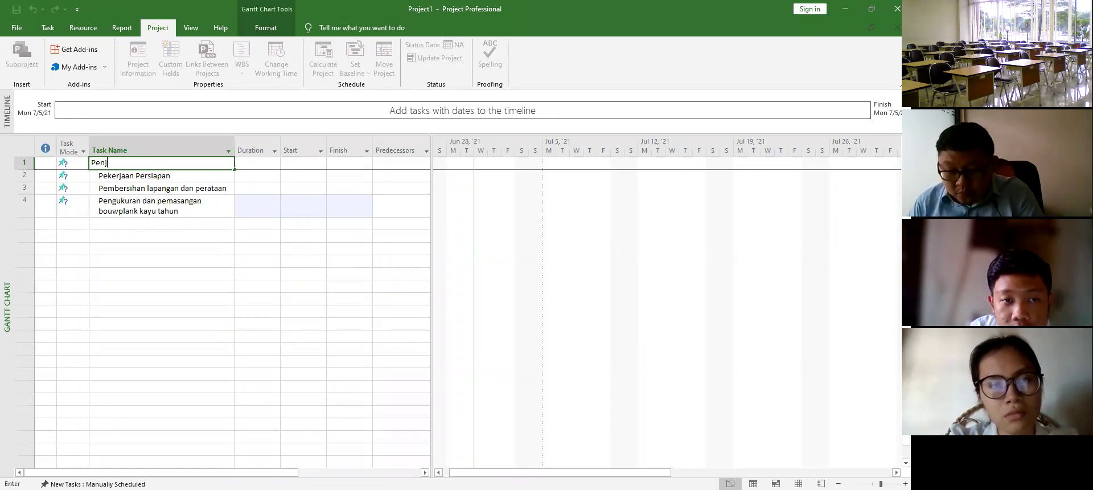
key(BackSpace)
key(BackSpace)
key(BackSpace)
key(BackSpace)
key(BackSpace)
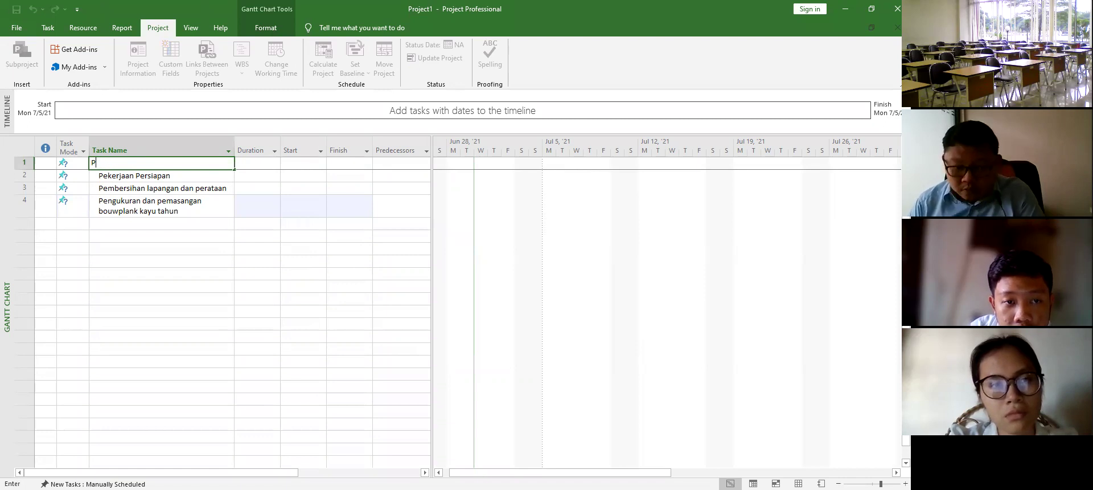
text(ENJADW)
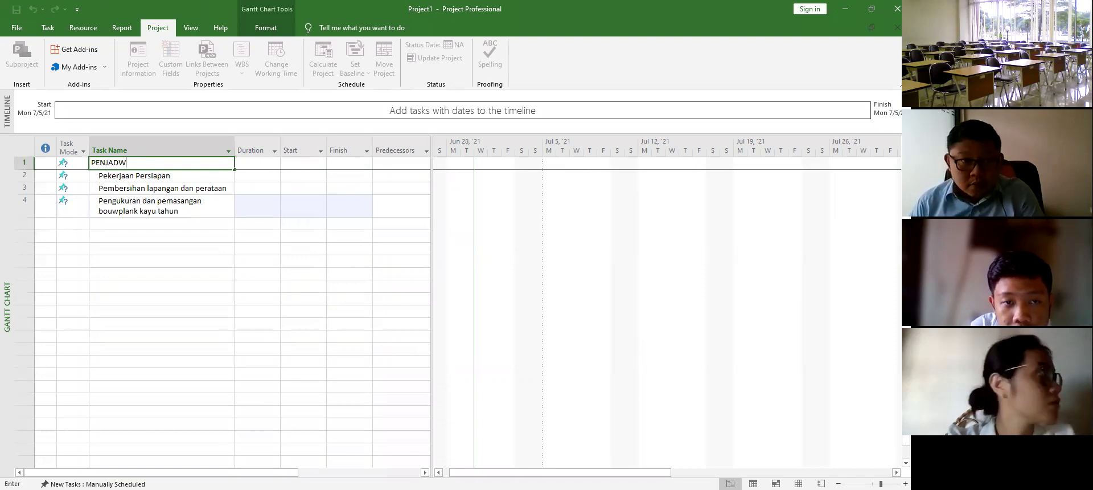
text(ALAN PEMBUATAN)
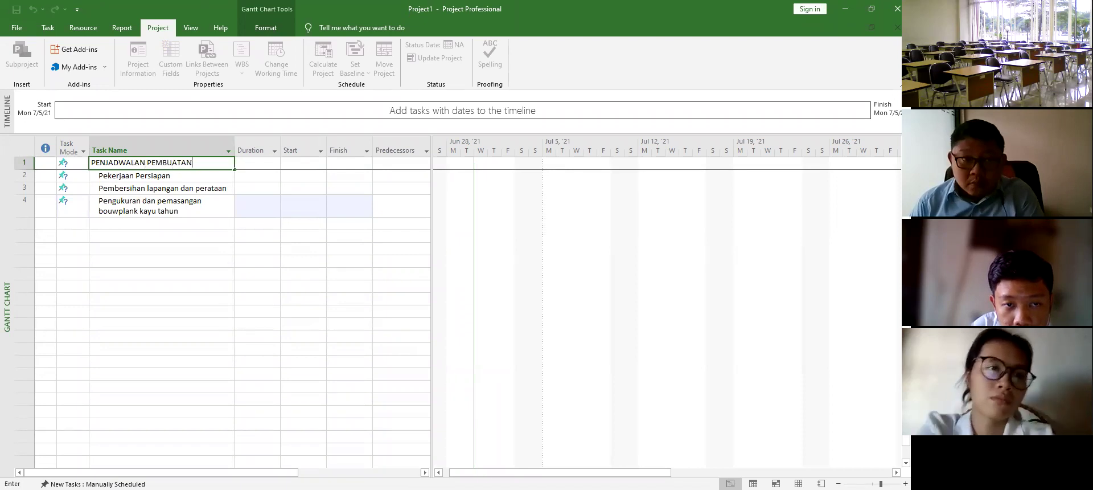
text( RUMAH TY)
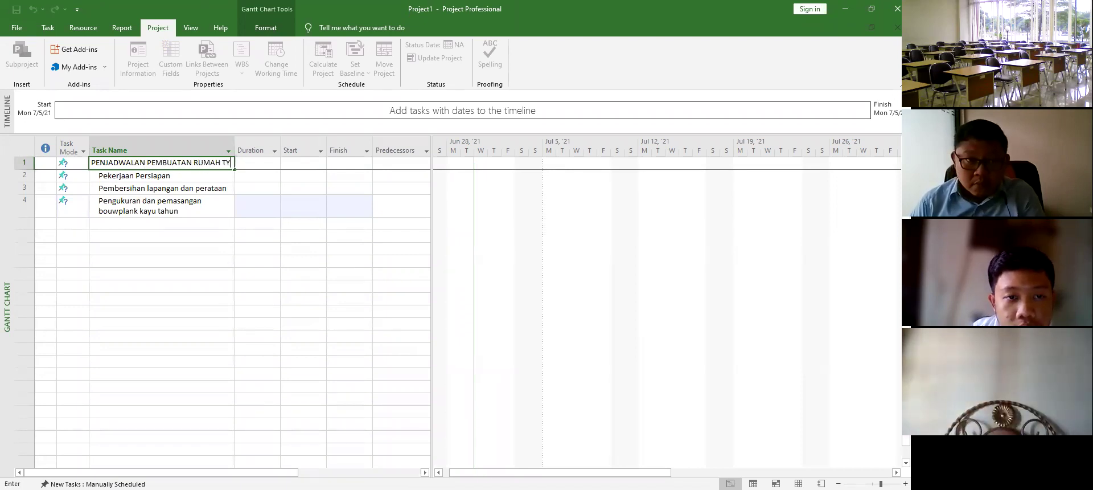
text(PE 45)
click(116, 248)
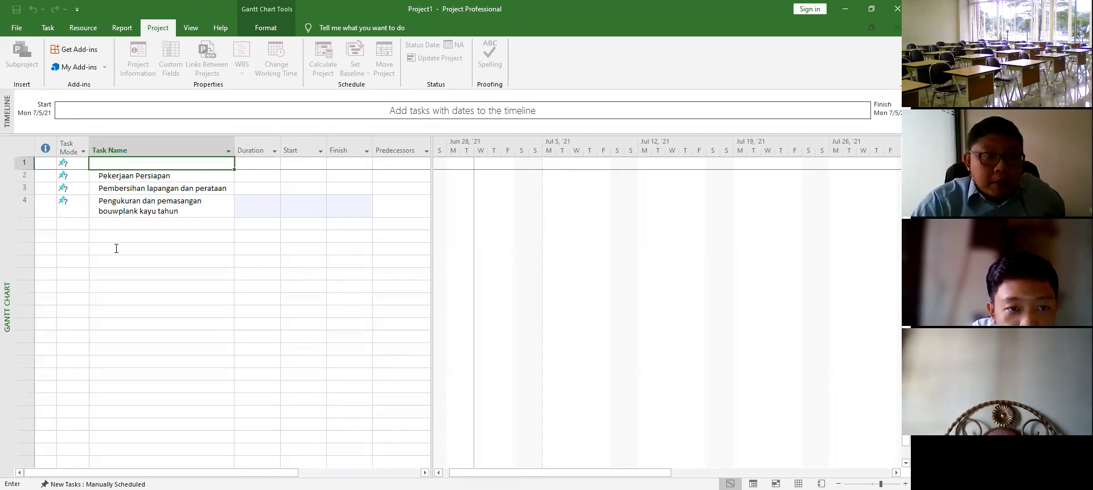
Step: Widen the Task Name column to fit the longest task name on one line
double_click(234, 145)
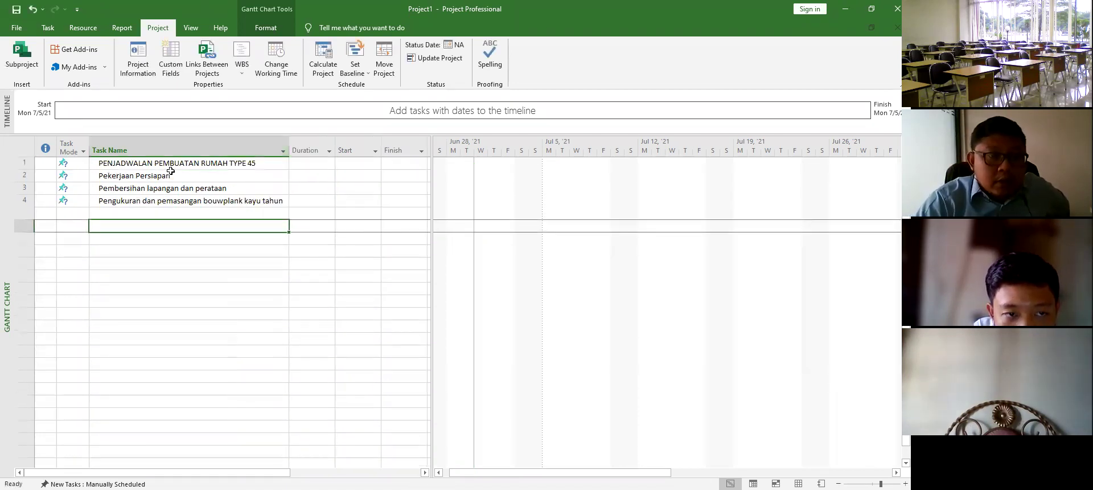
click(121, 165)
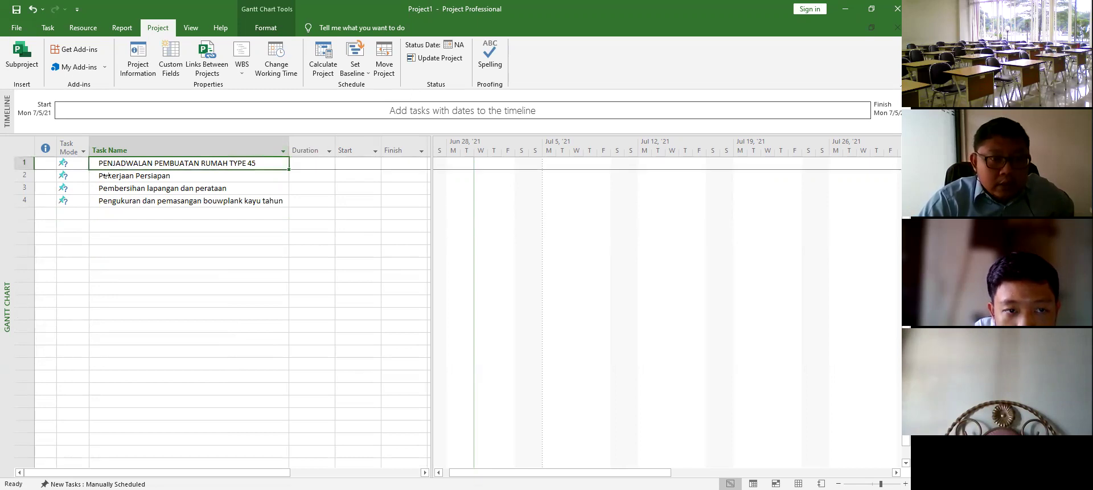
click(109, 250)
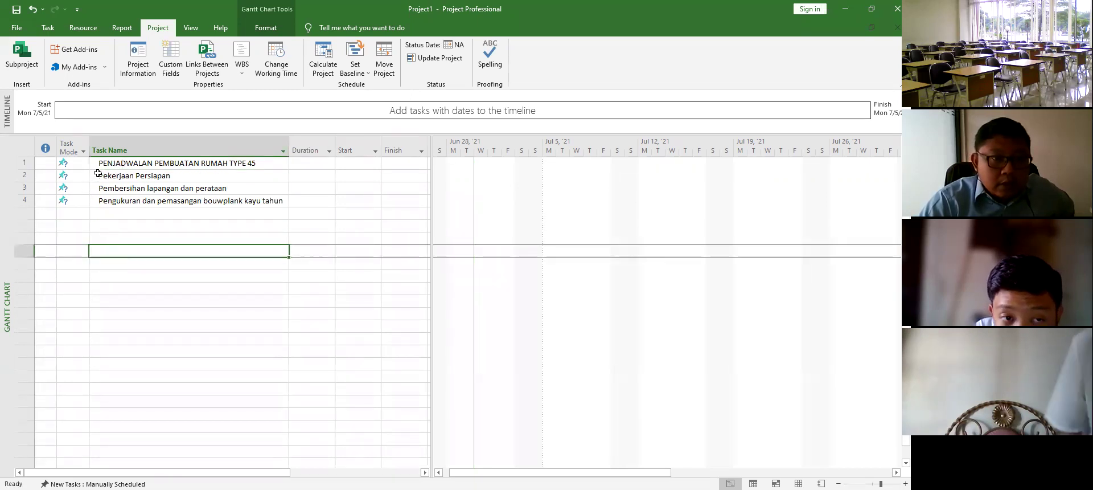
Step: Indent tasks 2 to 4 under the project title, and tasks 3 and 4 one further level under Pekerjaan Persiapan
drag(98, 173, 98, 200)
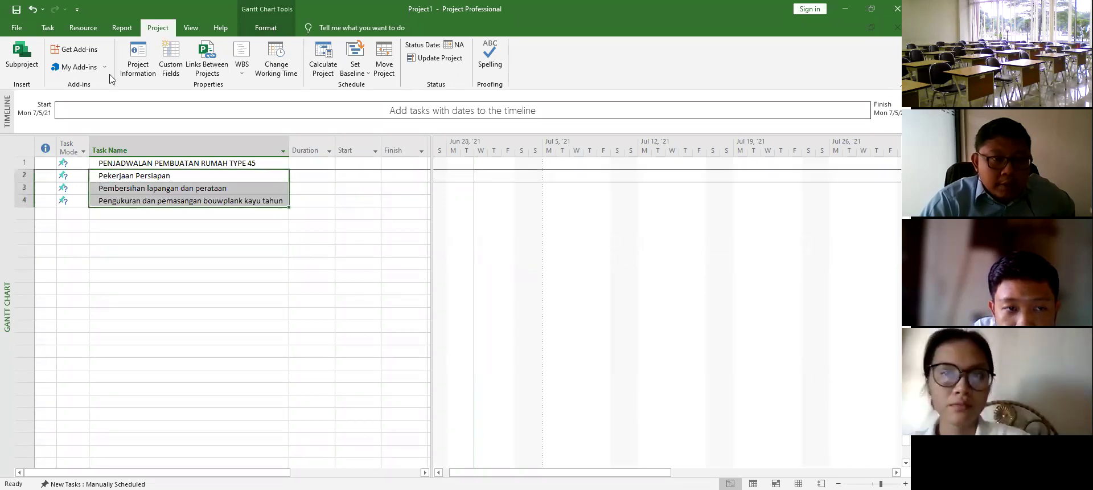
click(48, 28)
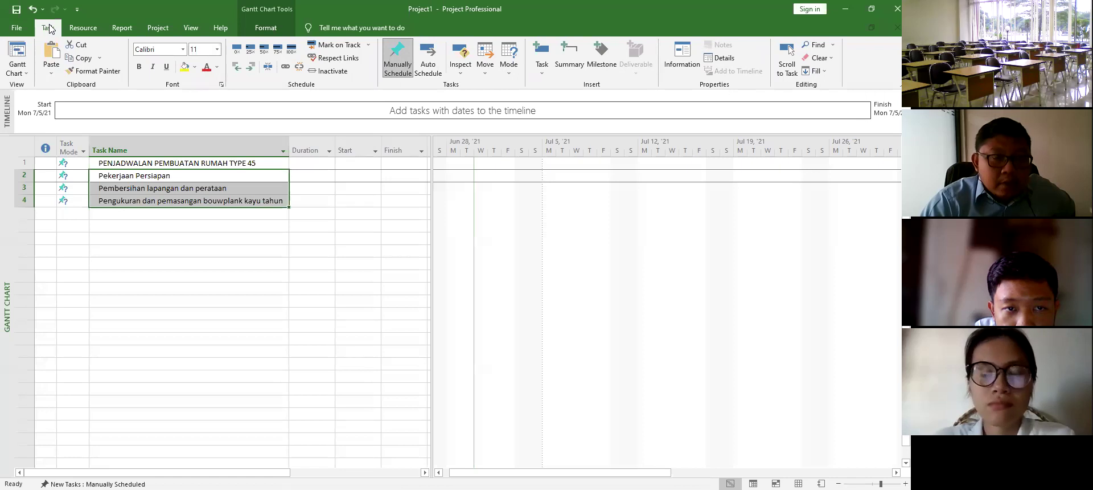
click(253, 67)
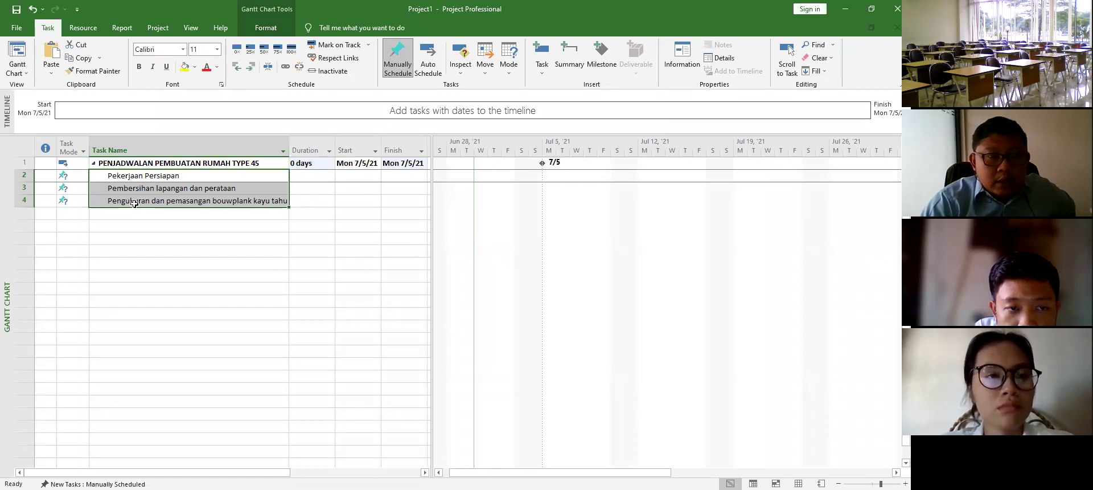
click(146, 225)
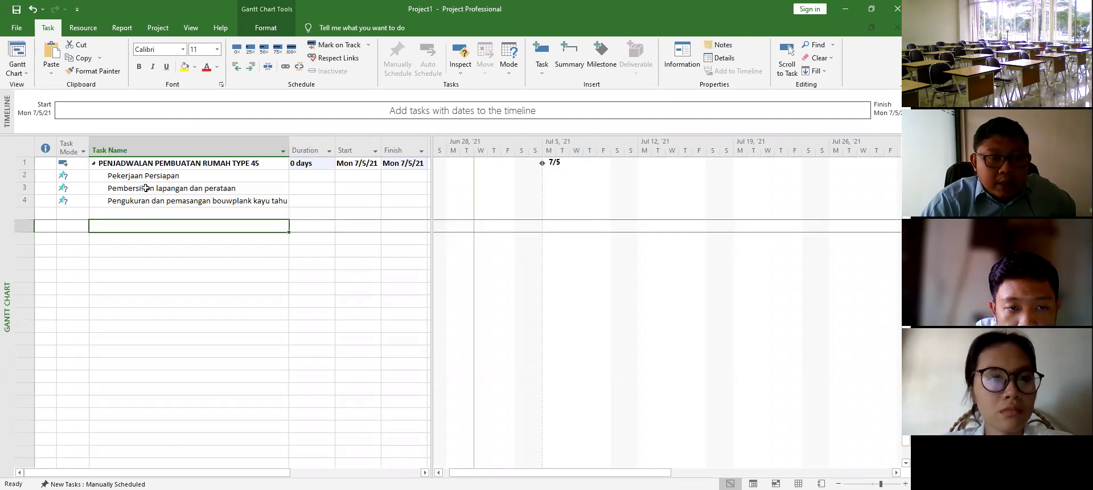
drag(146, 188, 146, 203)
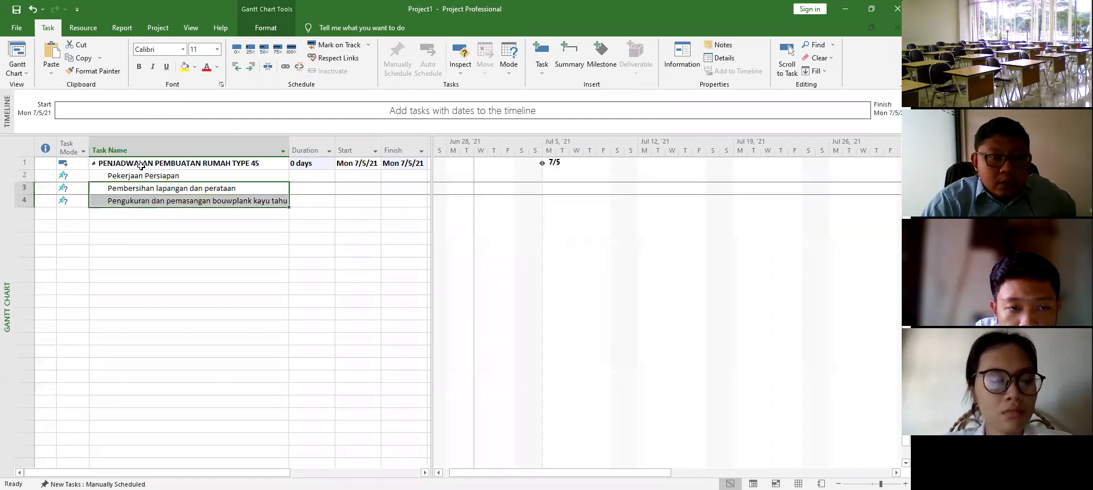
click(250, 66)
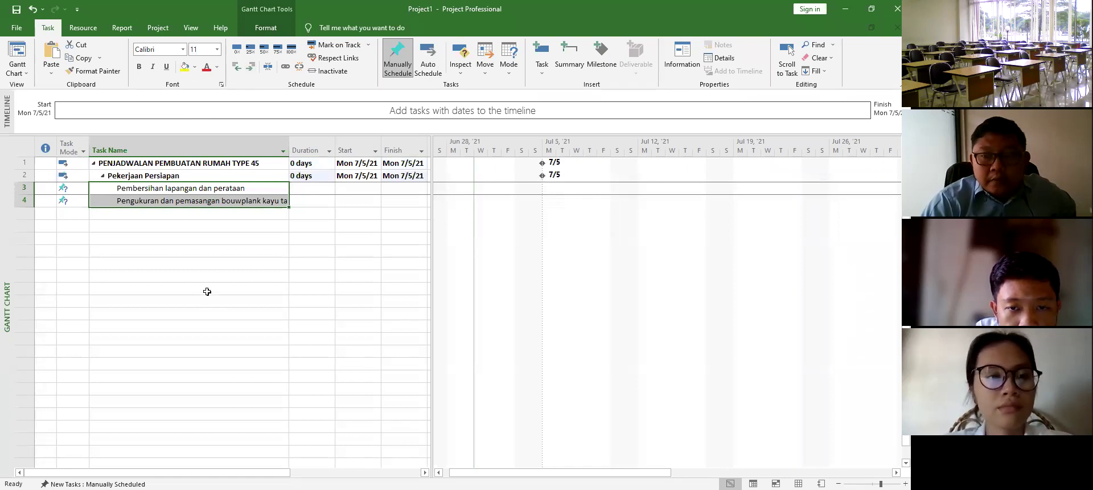
Step: Add the task "Pekerjaan Tanah dan Urugan" below the preparation tasks, leaving one blank row between them
click(106, 225)
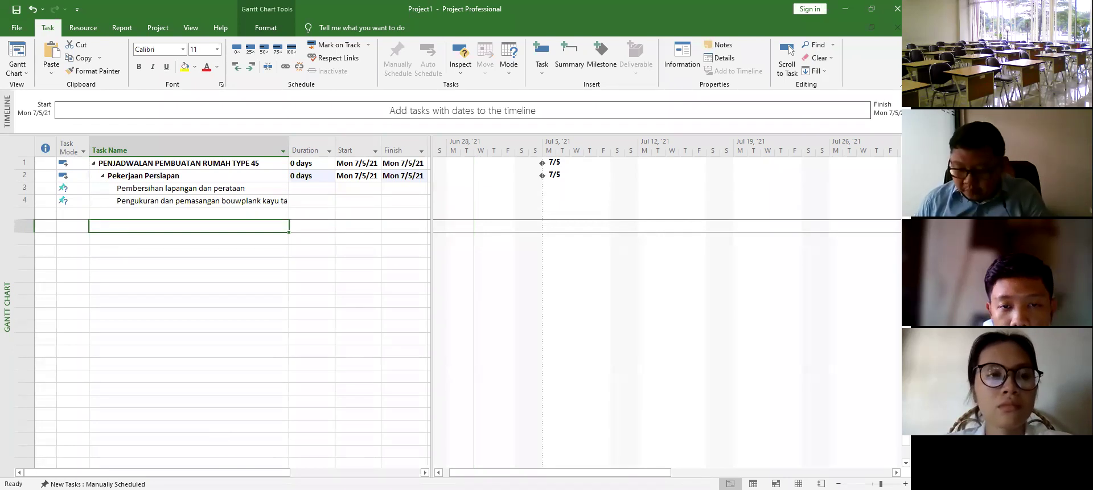
text(Pekerjaan Tanah dan Urugan)
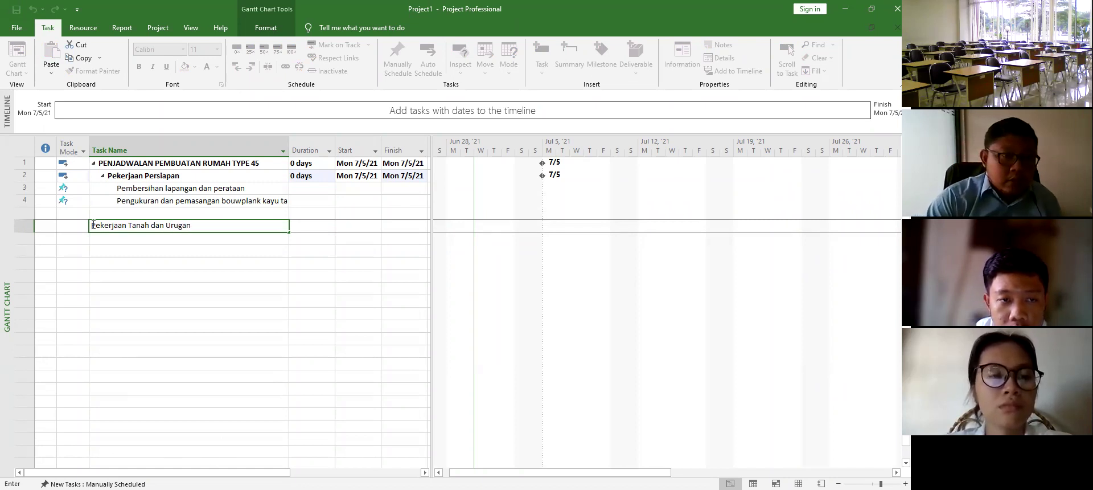
key(Return)
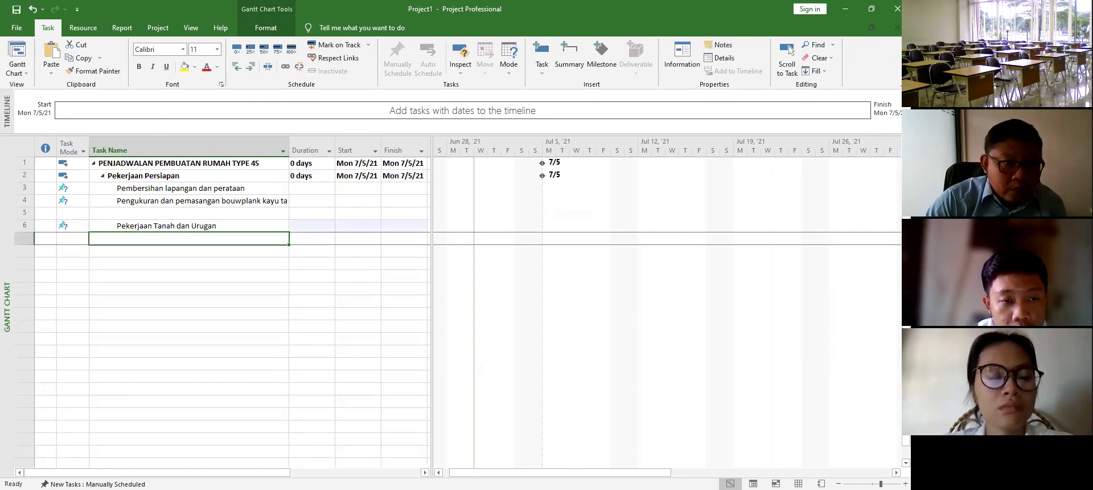
Step: Add the task "Penggalian tanah biasa sedalam 1 meter (utuh)" directly below Pekerjaan Tanah dan Urugan
key(alt+Tab)
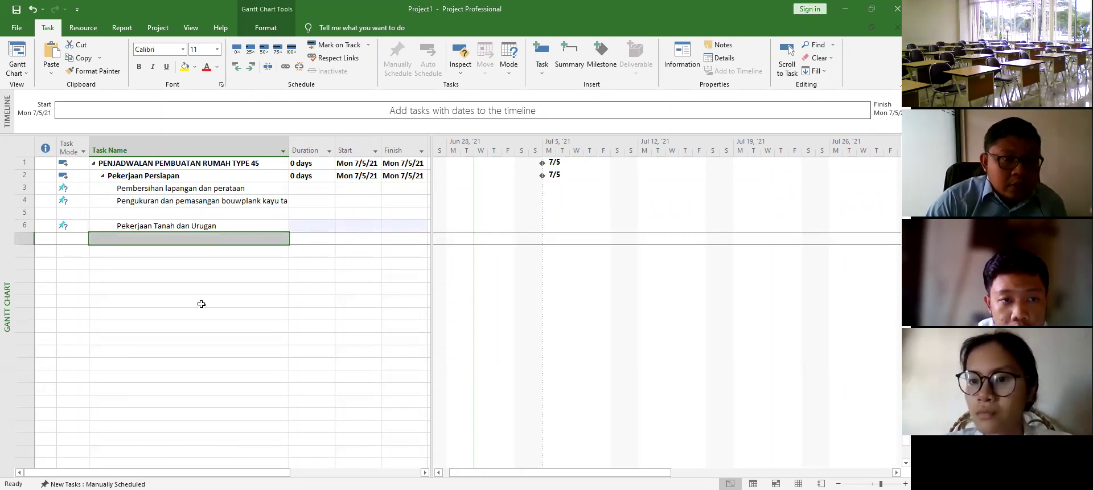
key(alt+Tab)
text(Penggal)
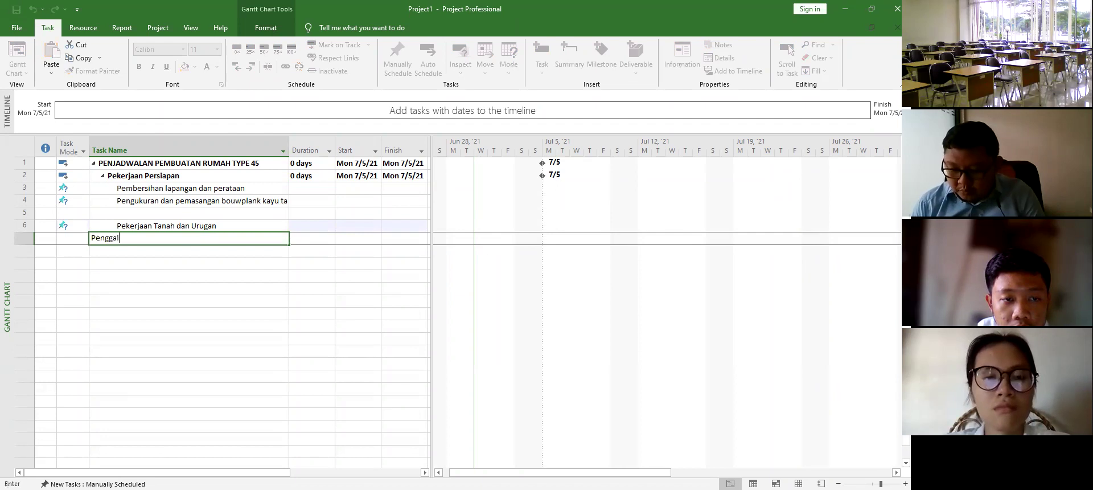
text(ian tana)
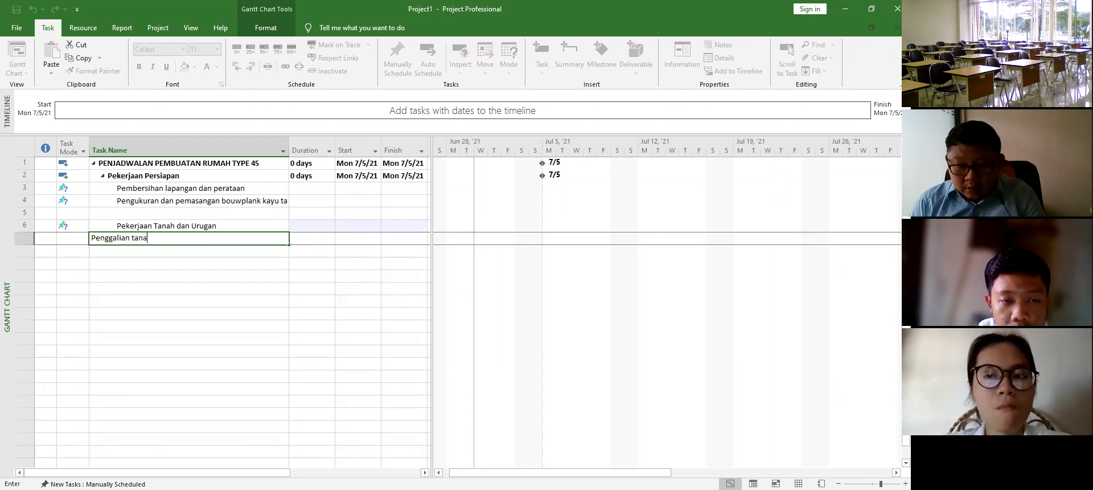
key(BackSpace)
key(BackSpace)
key(BackSpace)
key(BackSpace)
key(BackSpace)
key(BackSpace)
key(BackSpace)
key(BackSpace)
key(BackSpace)
key(BackSpace)
key(BackSpace)
key(BackSpace)
key(BackSpace)
key(BackSpace)
key(BackSpace)
key(BackSpace)
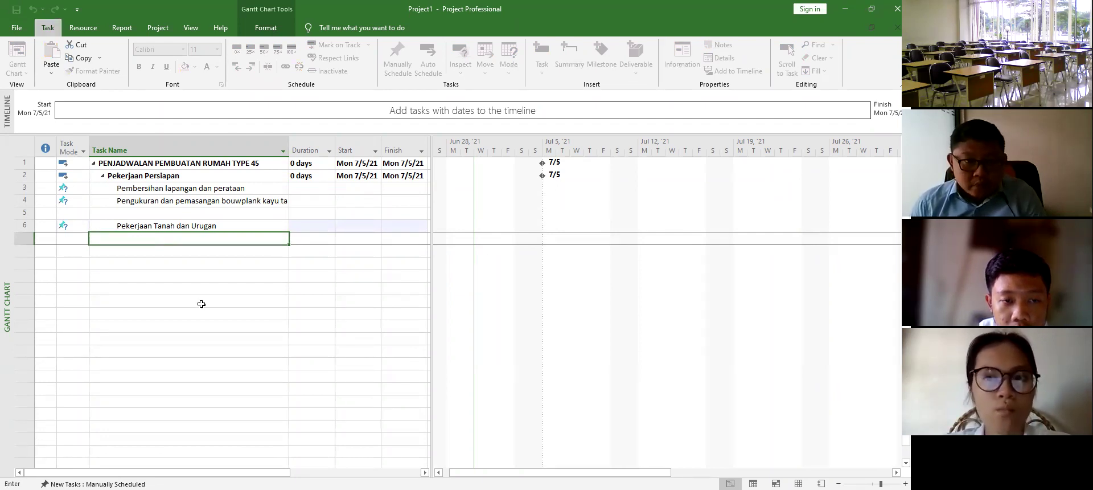
key(ctrl+z)
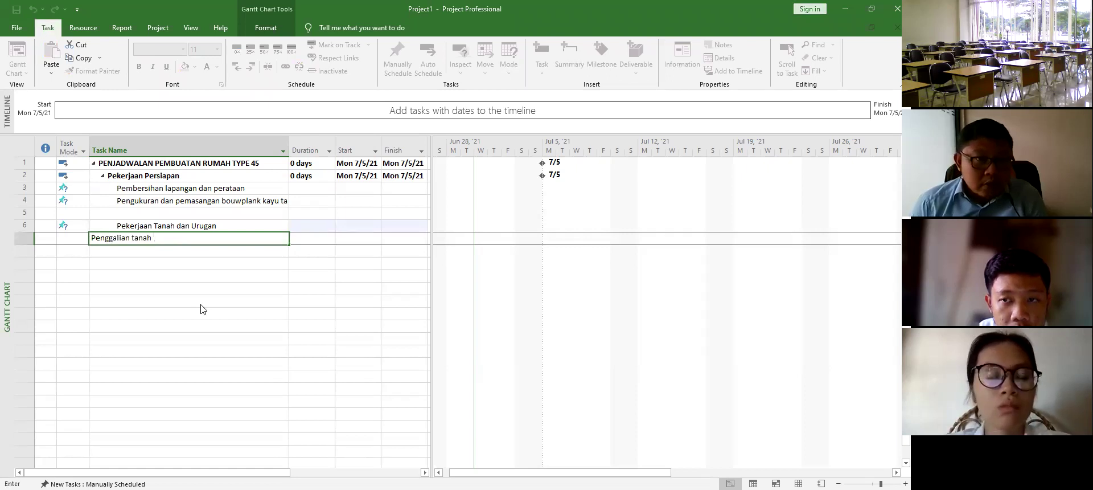
text(biasa sed)
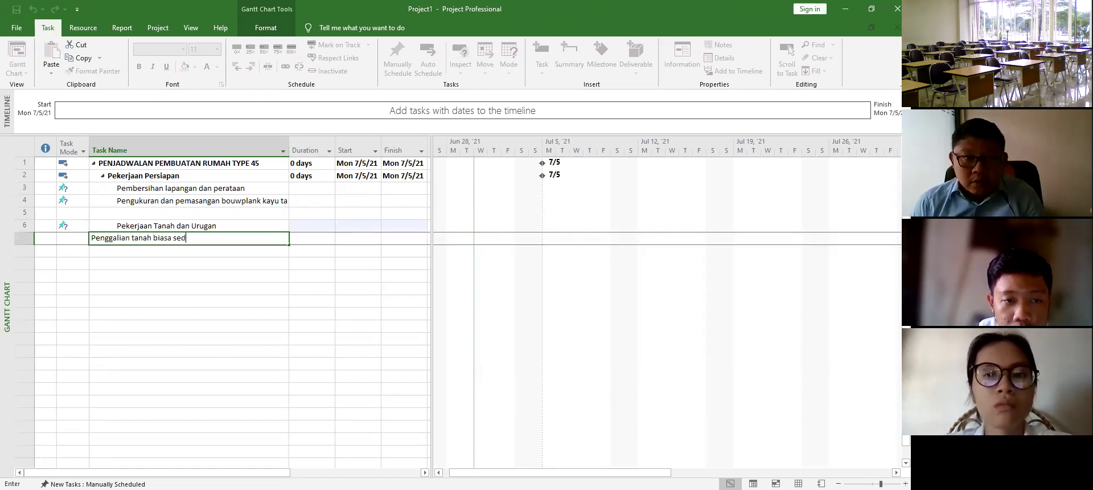
text(alam 1)
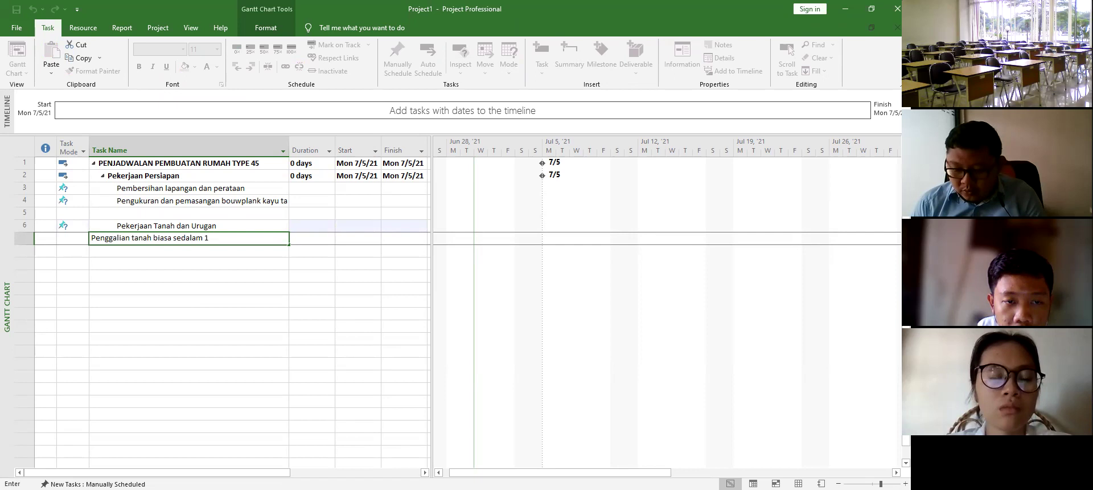
text( meter)
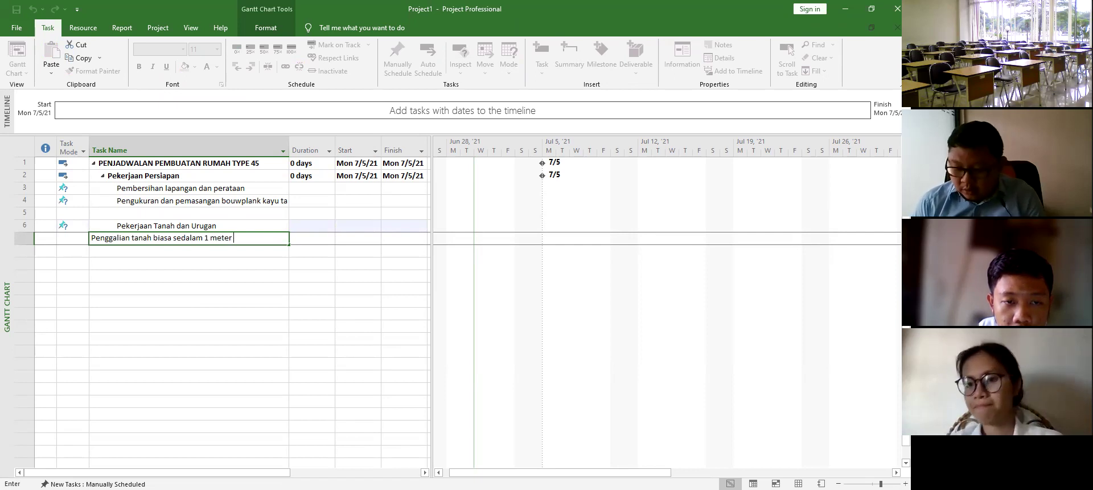
text( (utuh)
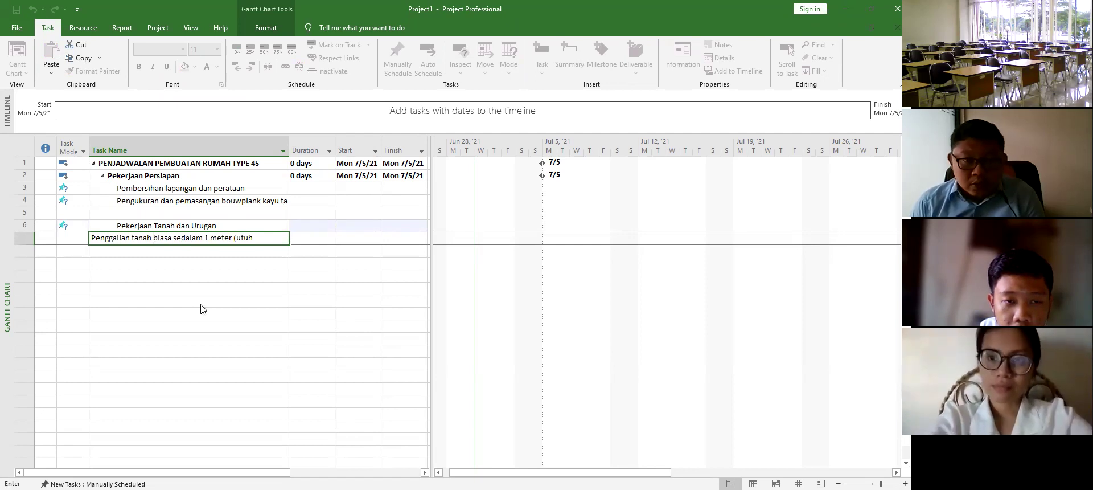
text())
key(Return)
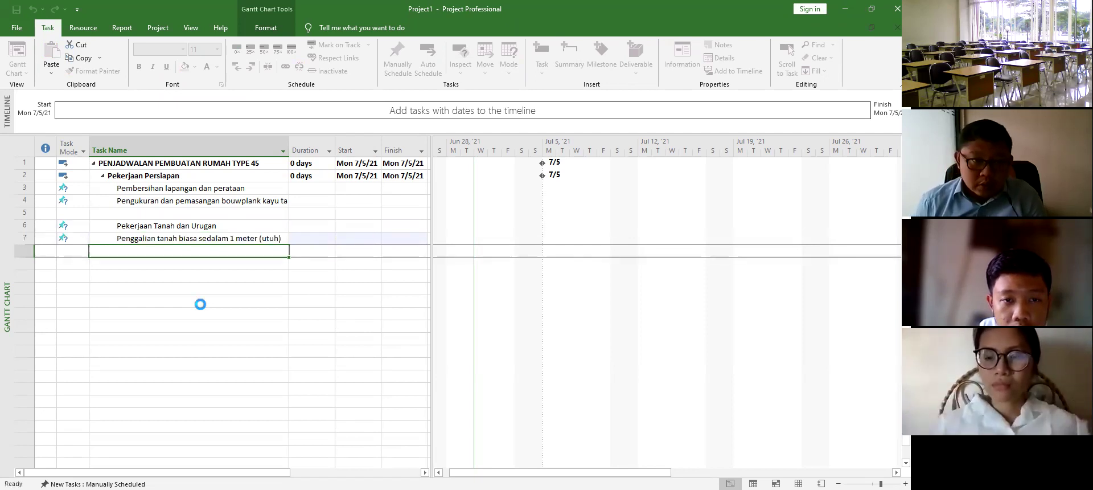
Step: Add the task "Penggalian tanah biasa sedalam 1 meter (setengah)" below the (utuh) excavation task
text(Pengga)
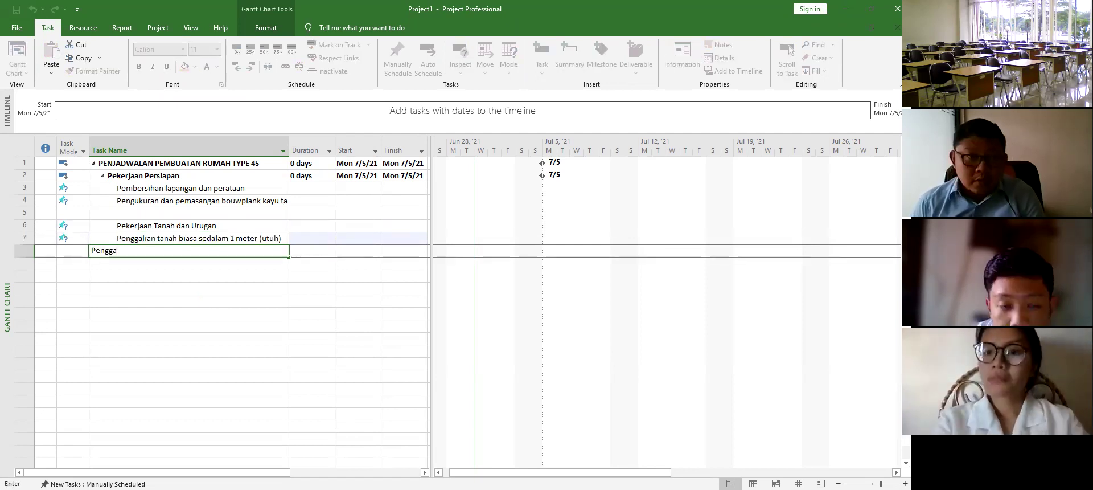
text(lian)
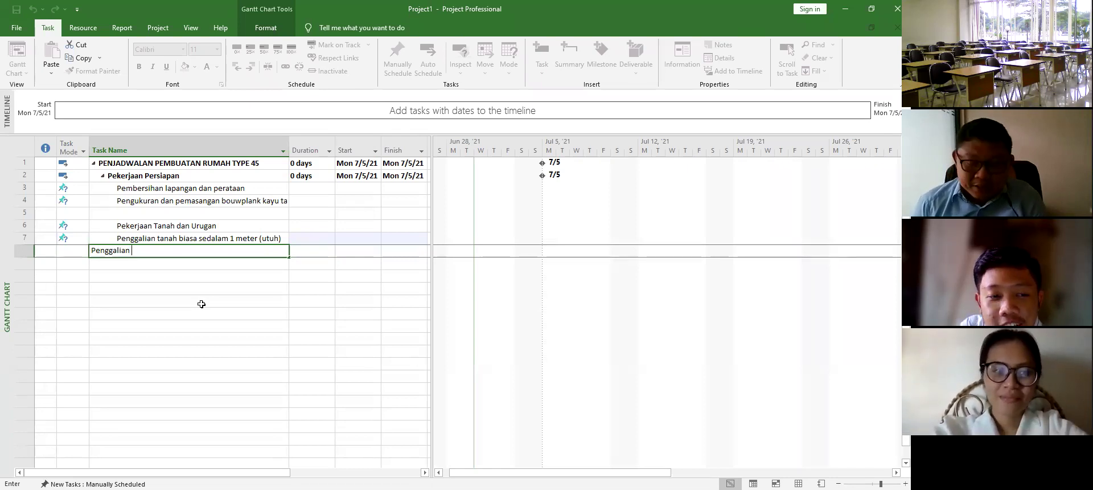
text(tanah biasa seda)
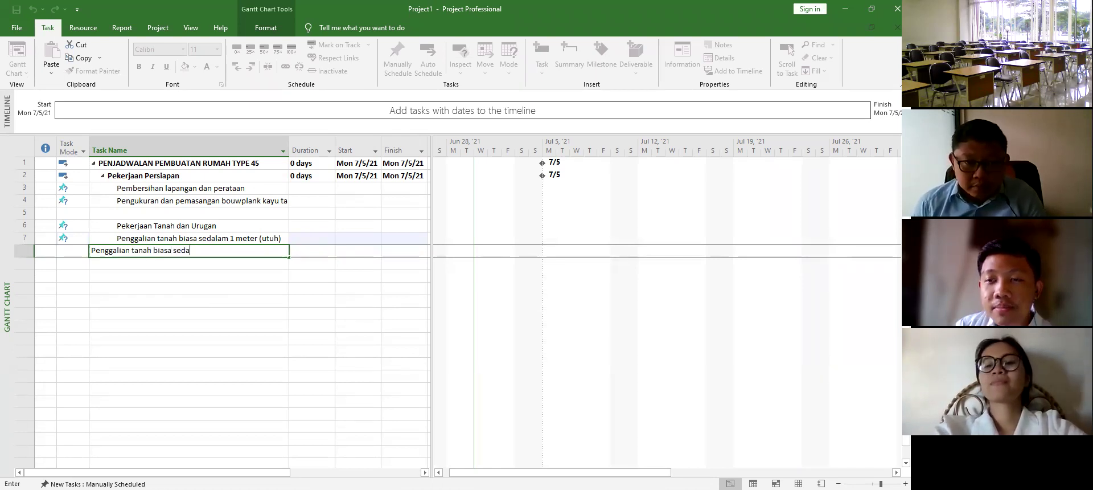
text(;aam 1 meter (setengah)
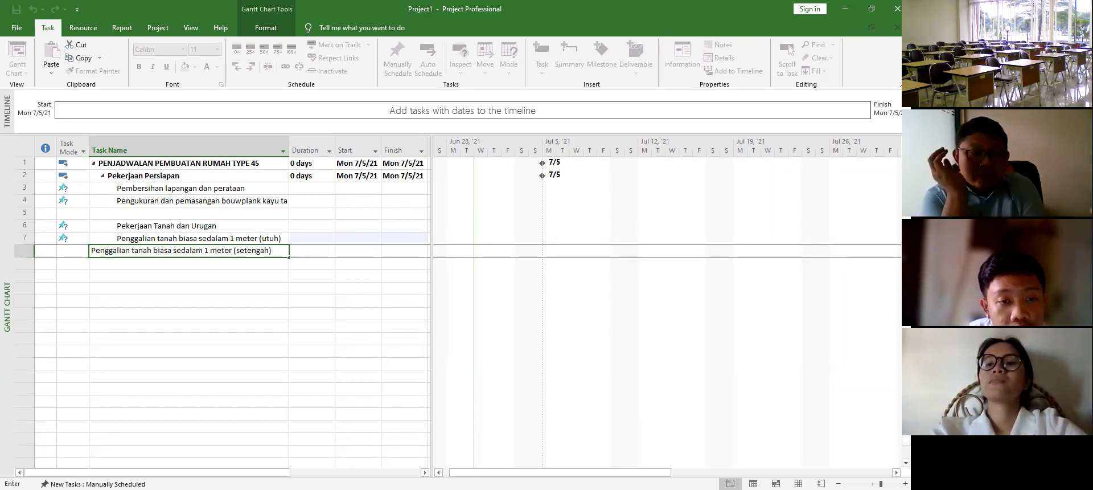
text())
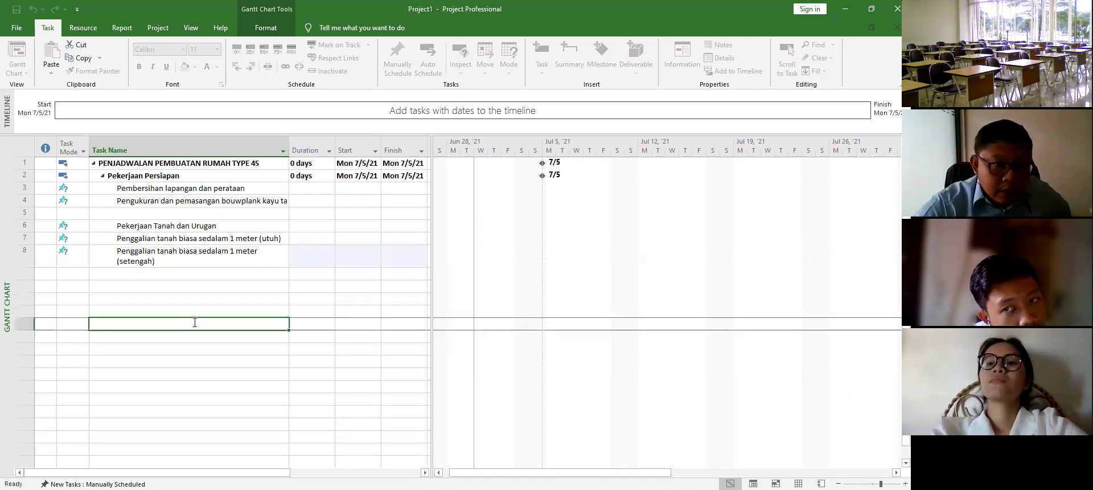
click(195, 322)
Step: Outdent Pekerjaan Tanah dan Urugan one level to make it the summary task of the two excavation tasks
click(121, 225)
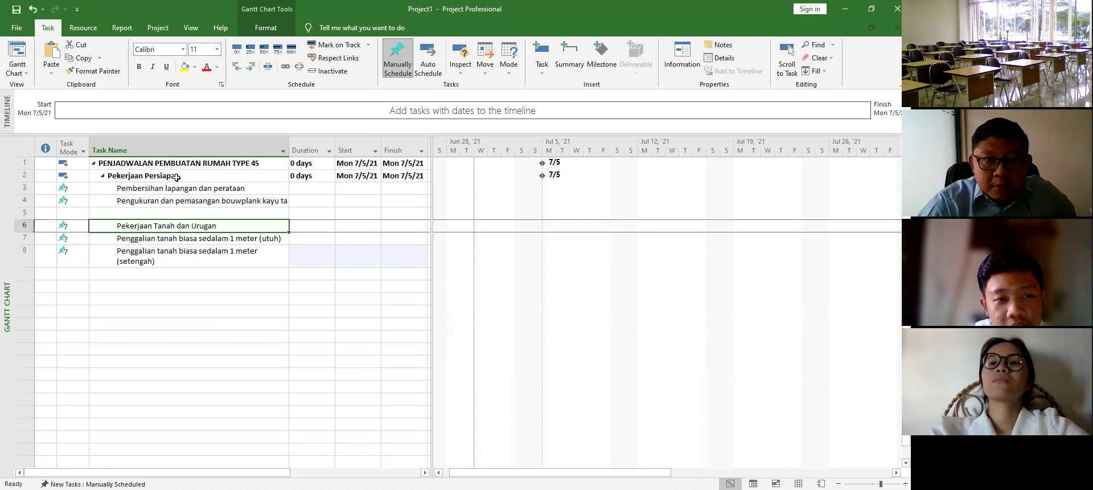
click(238, 71)
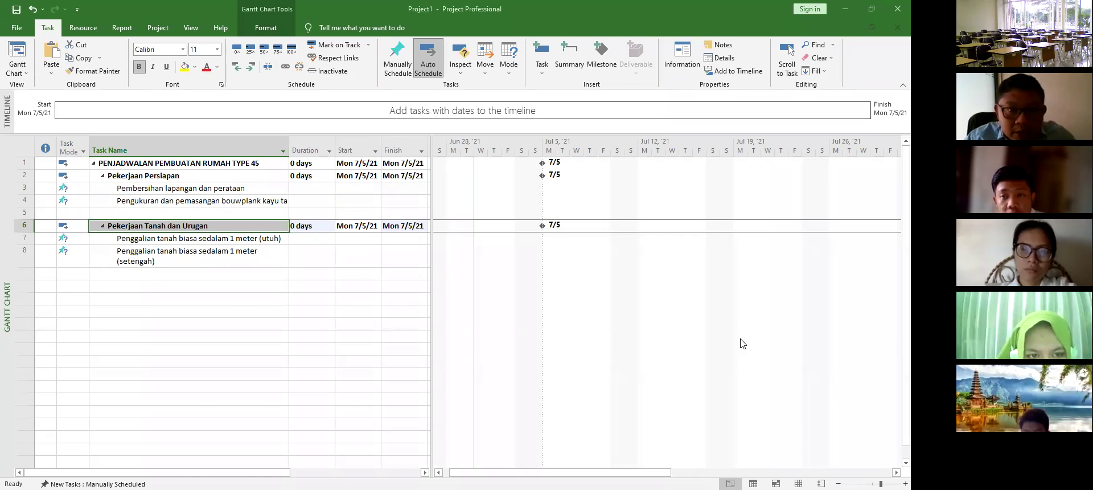
click(548, 30)
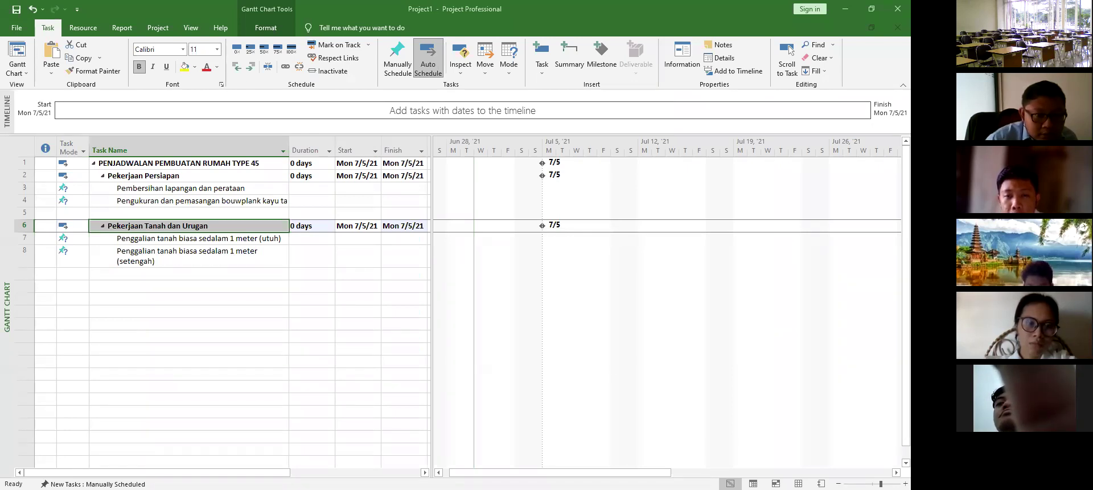
Step: Add the task "Pekerjaan Pasangan Pondasi" below the (setengah) excavation task, leaving one blank row between them
click(106, 285)
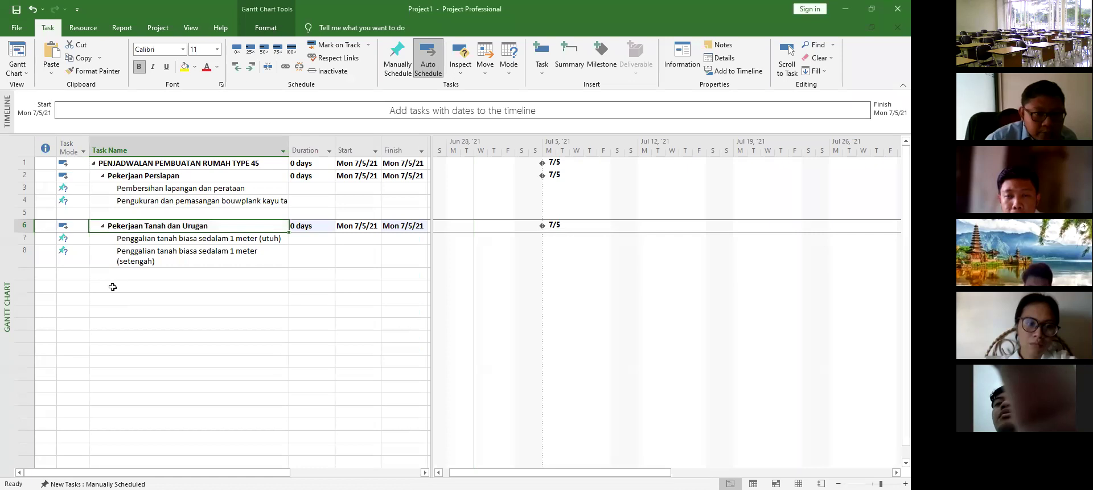
click(113, 287)
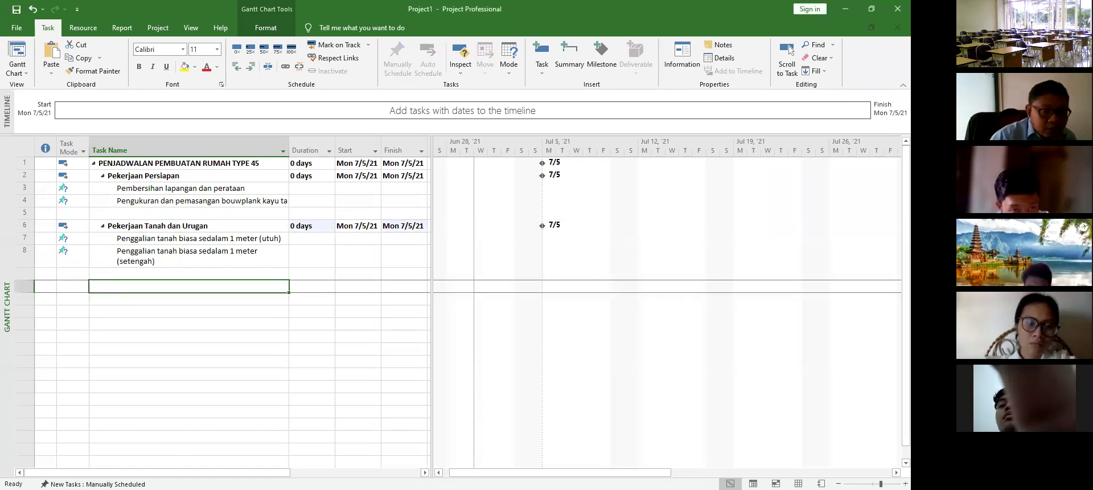
key(alt+Tab)
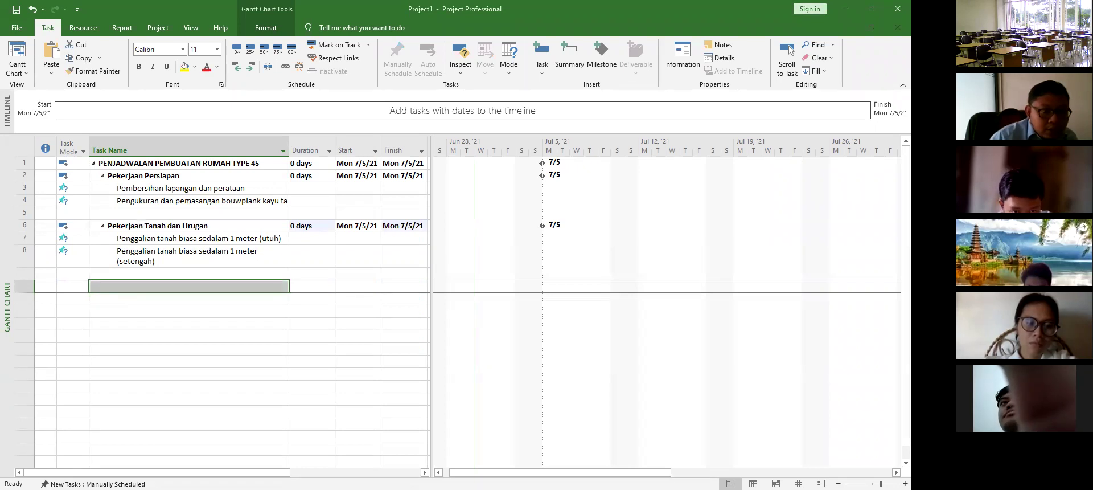
key(alt+Tab)
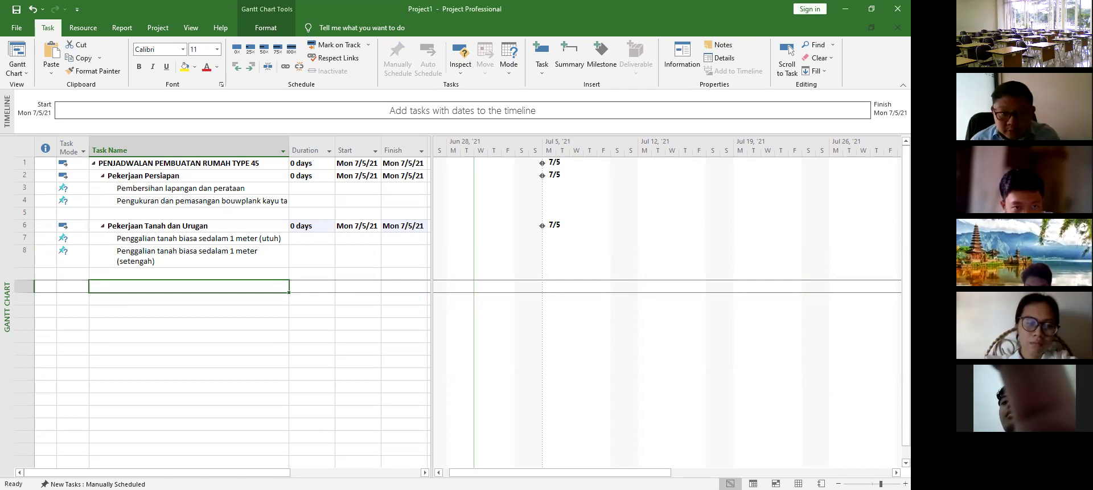
text(Pekerjaa)
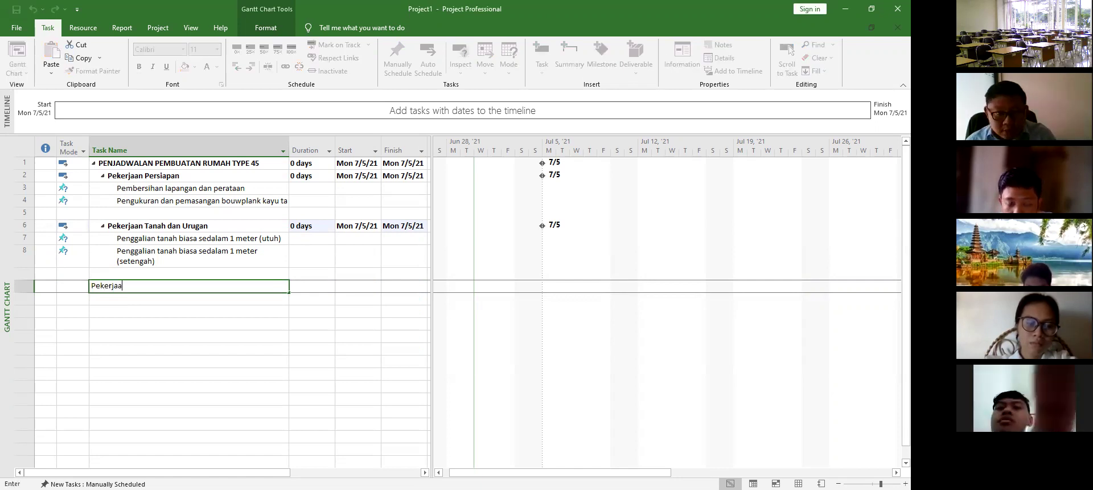
text(n pasangan)
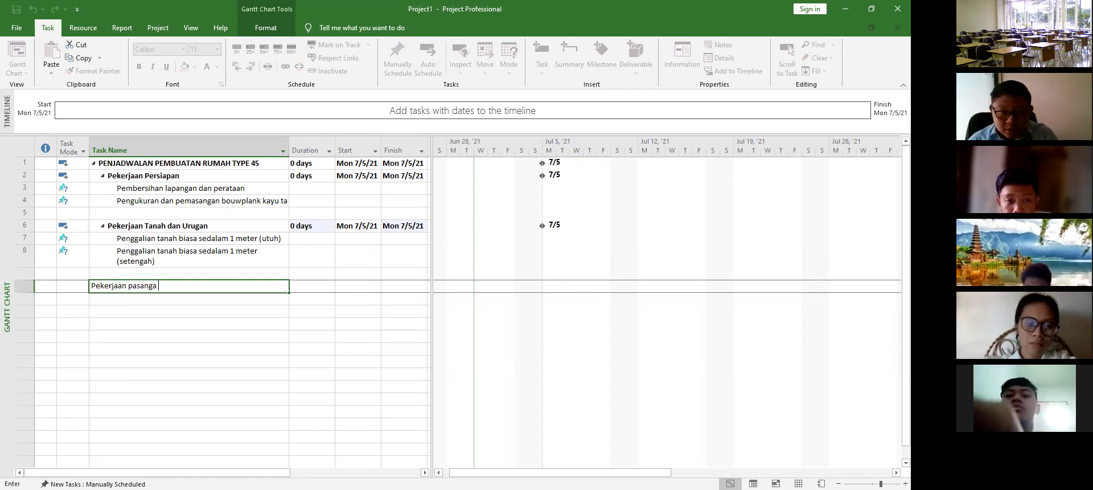
key(BackSpace)
key(BackSpace)
key(BackSpace)
key(BackSpace)
key(BackSpace)
key(BackSpace)
key(BackSpace)
key(BackSpace)
text(Pa)
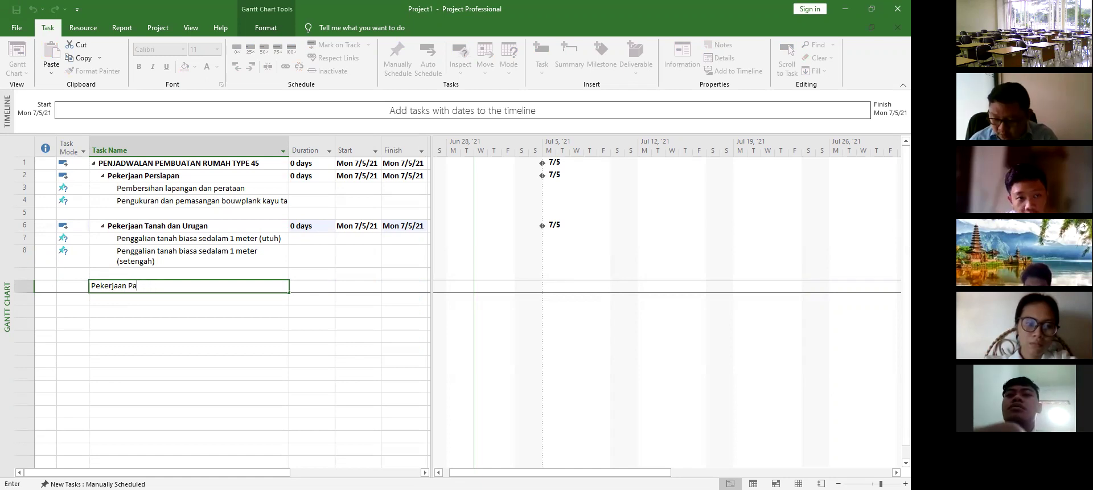
text(sangan Pondasi)
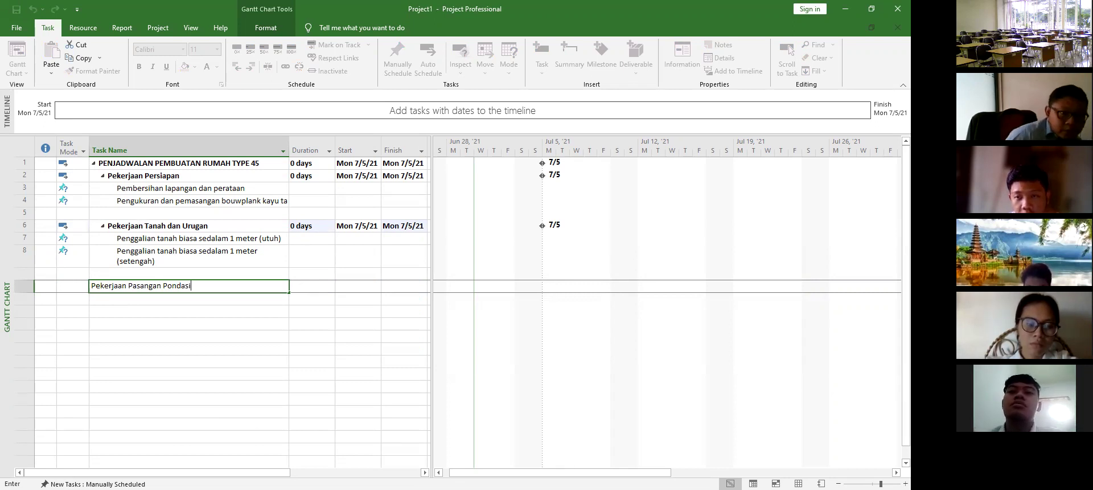
key(Return)
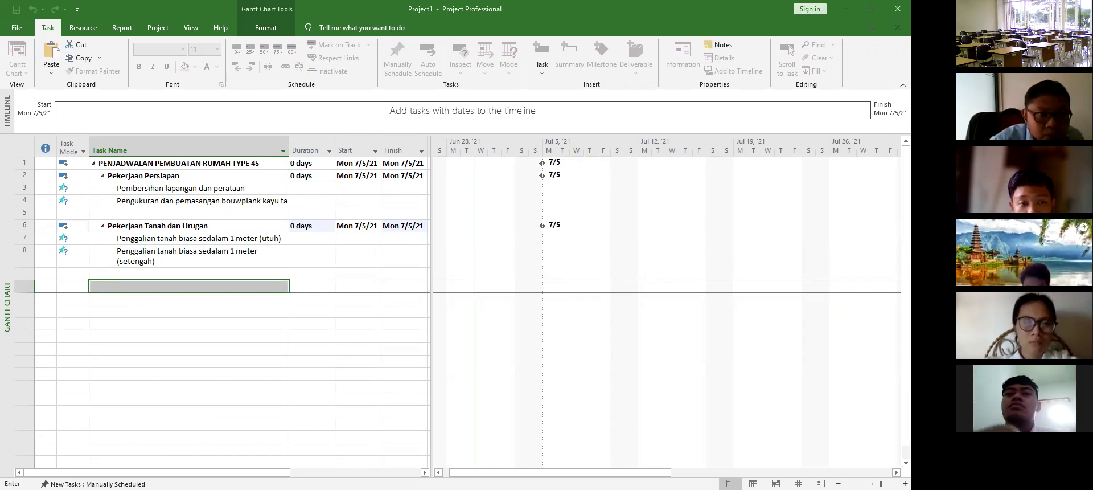
Step: Add the task "Pekerjaan Pasangan Dinding dan Plesteran" below Pekerjaan Pasangan Pondasi, leaving three blank rows between them
click(107, 335)
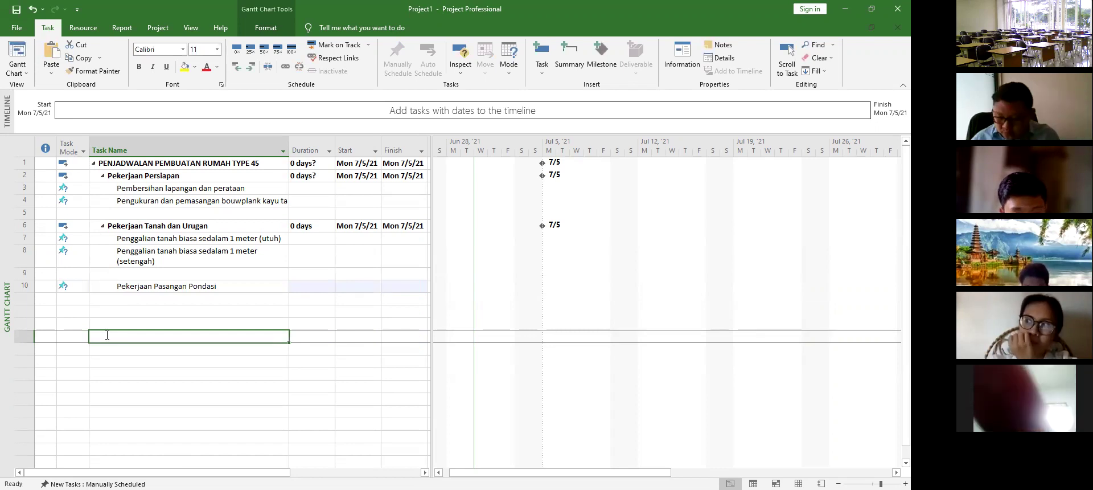
text(Pekerjaan)
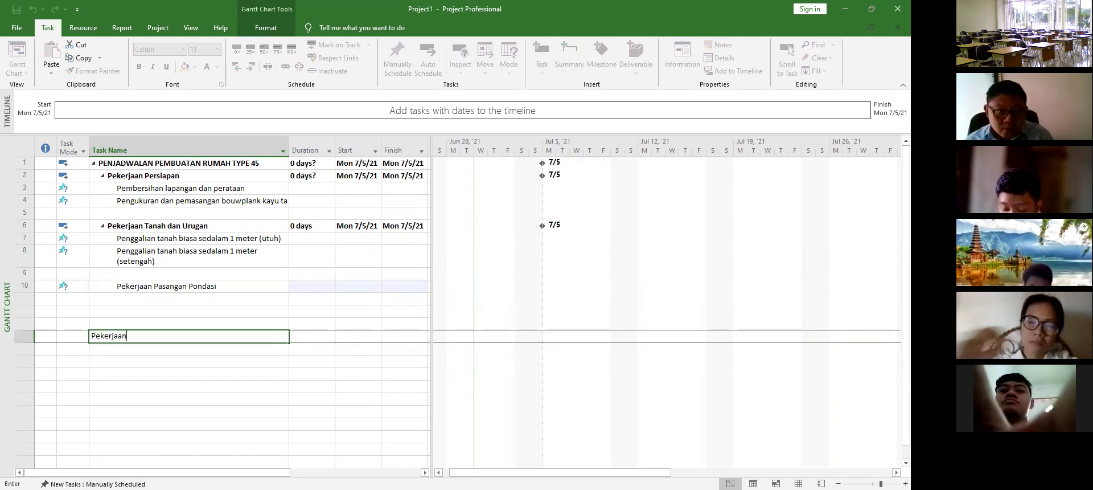
text( Pasangan)
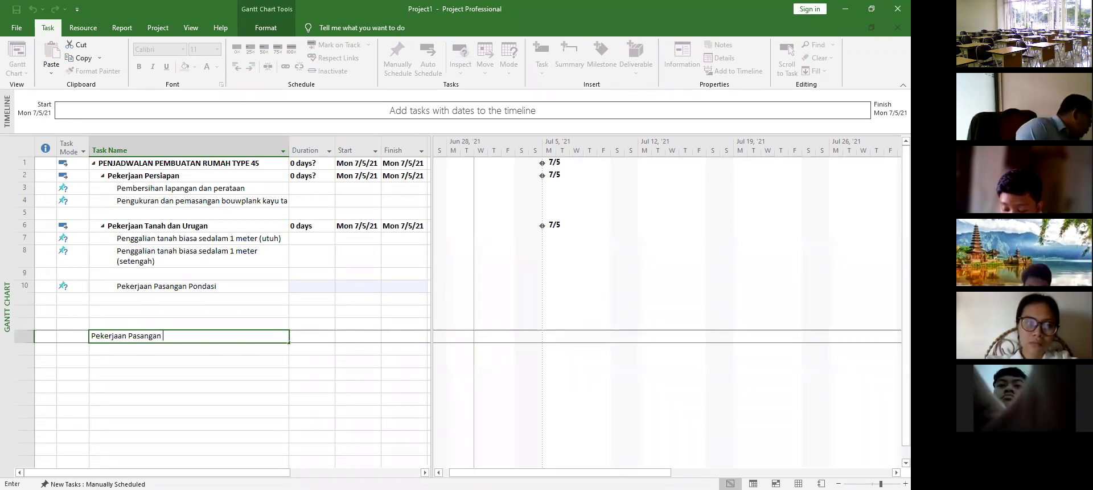
text( Dind)
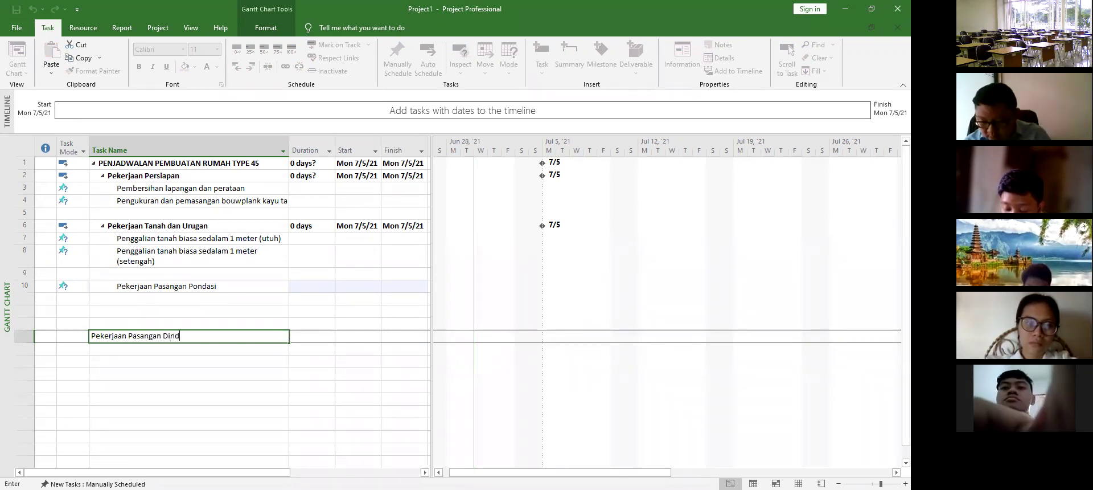
text(ing dan Plesteran)
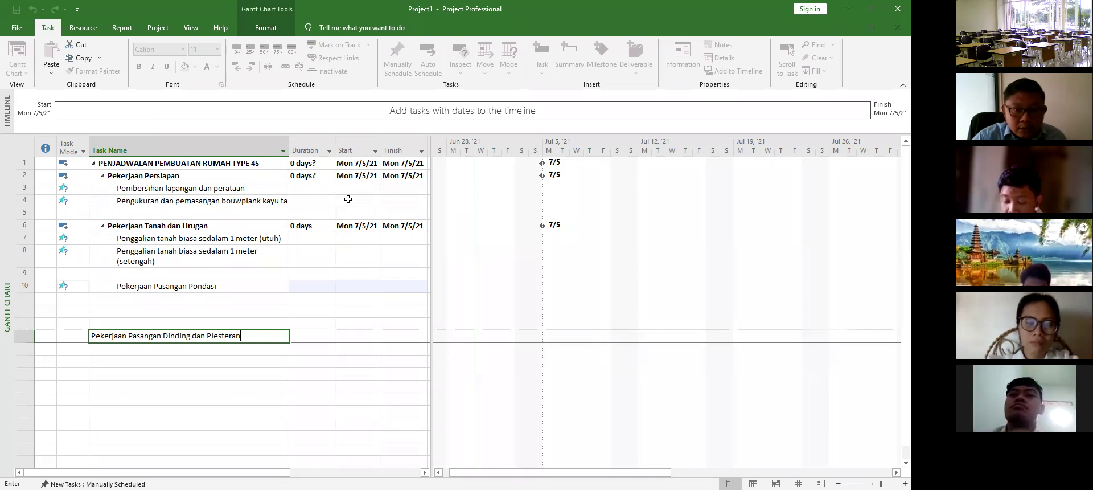
key(alt+Tab)
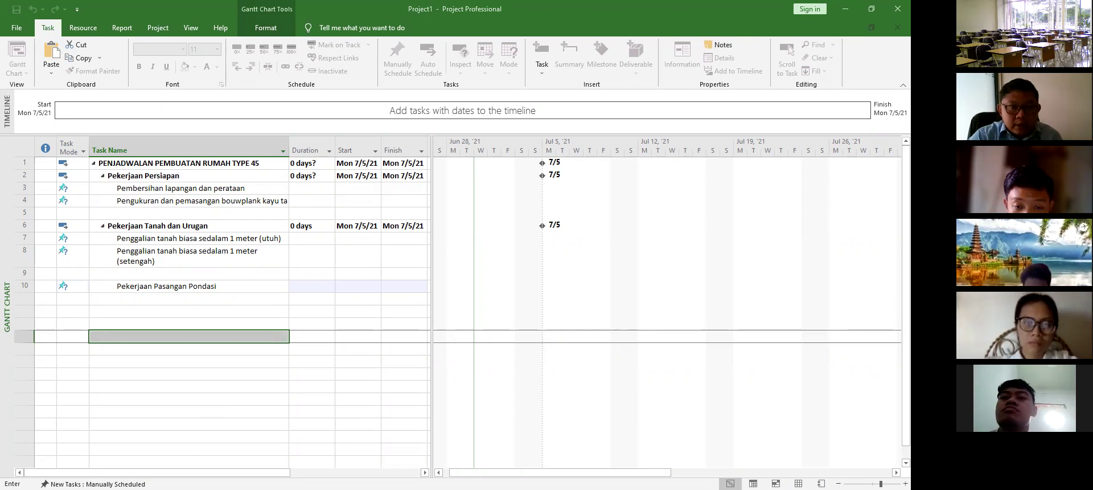
text(Pekerjaan Pasangan Dinding dan Plesteran)
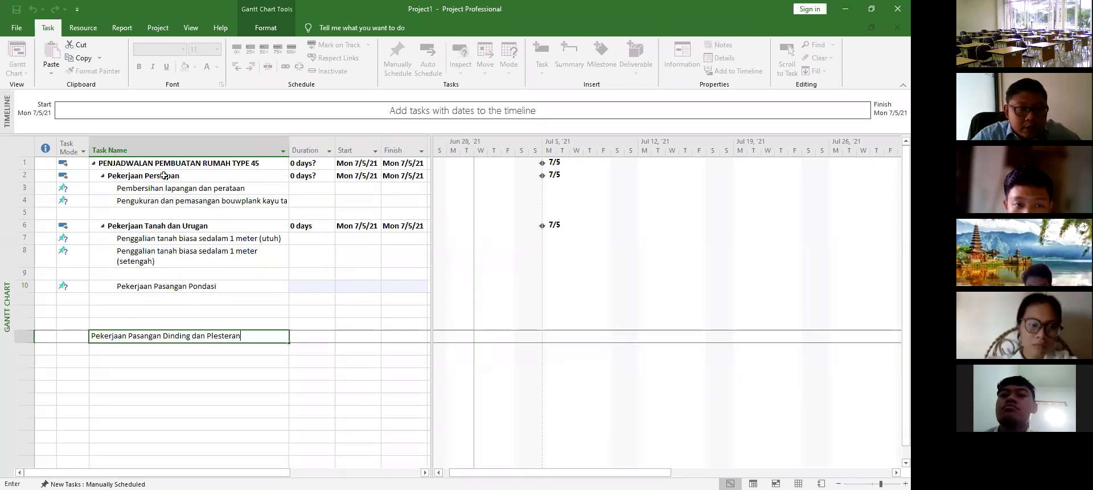
click(164, 175)
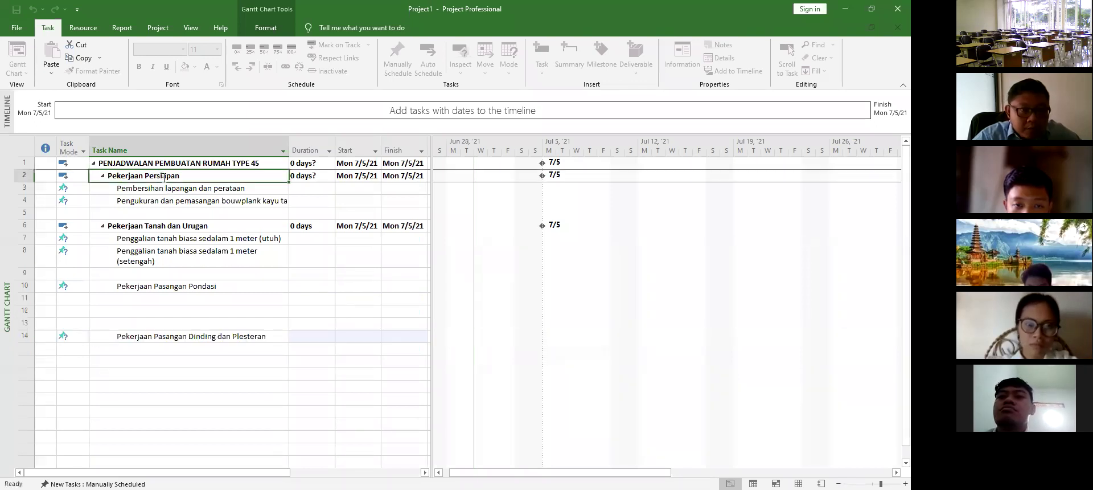
Step: Move the task name Pekerjaan Pasangan Pondasi from row 10 down to row 12
click(163, 228)
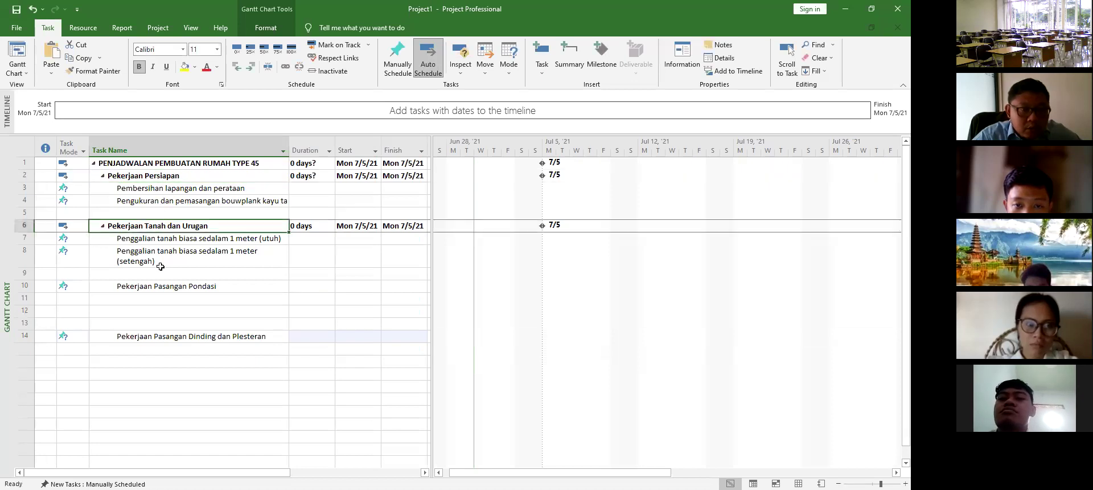
click(161, 288)
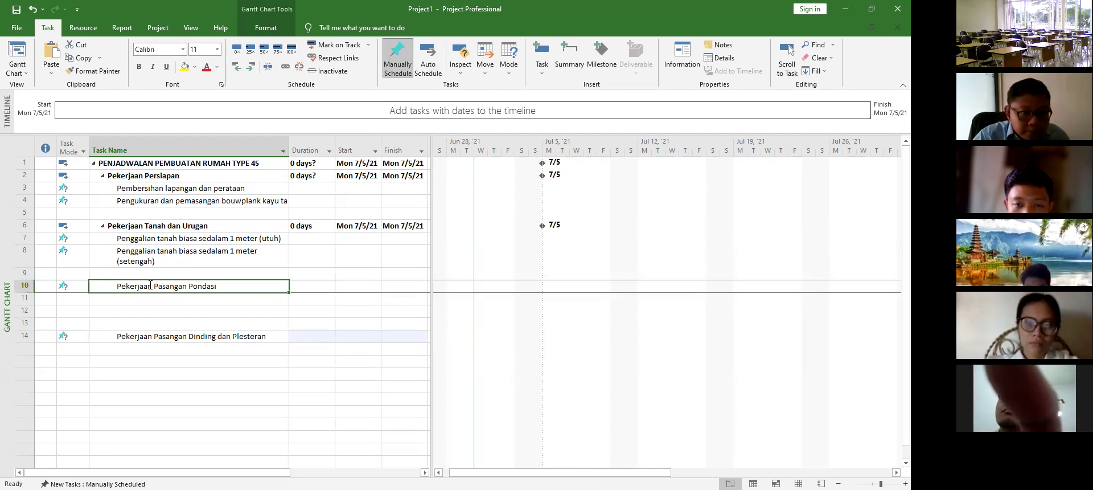
click(149, 285)
key(Delete)
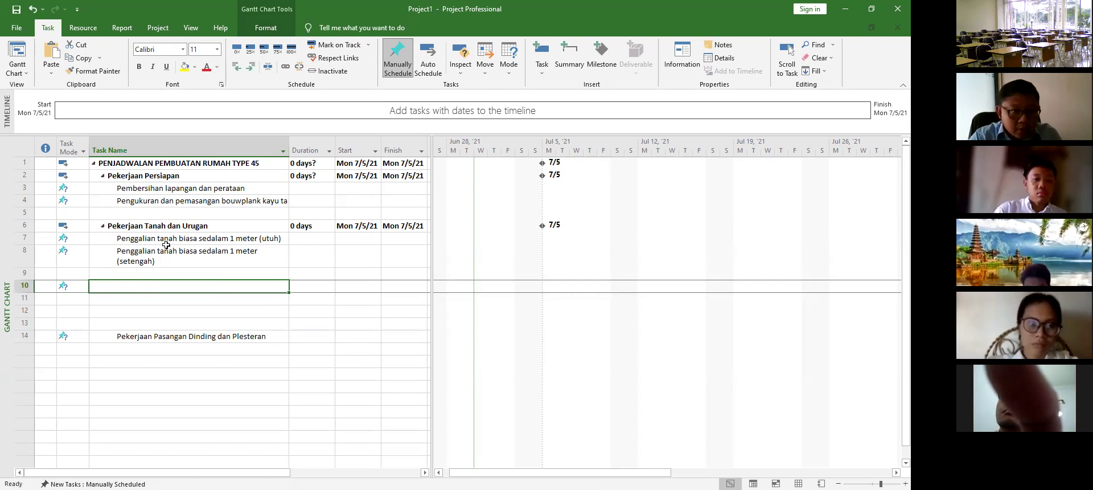
click(163, 312)
text(Pekerjaan Pasangan Pondasi)
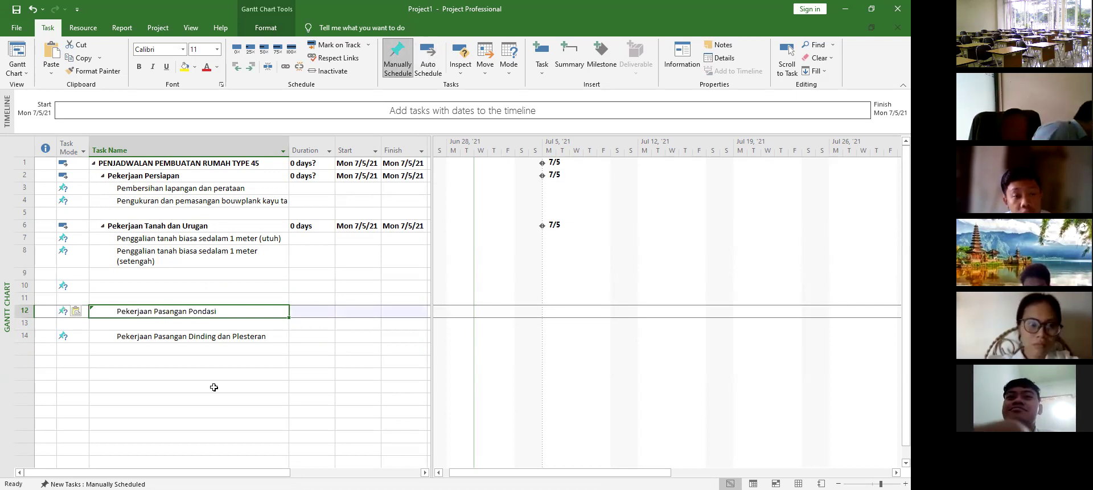
Step: Move the task name Pekerjaan Pasangan Dinding dan Plesteran from row 14 down to row 17
click(147, 336)
key(ctrl+x)
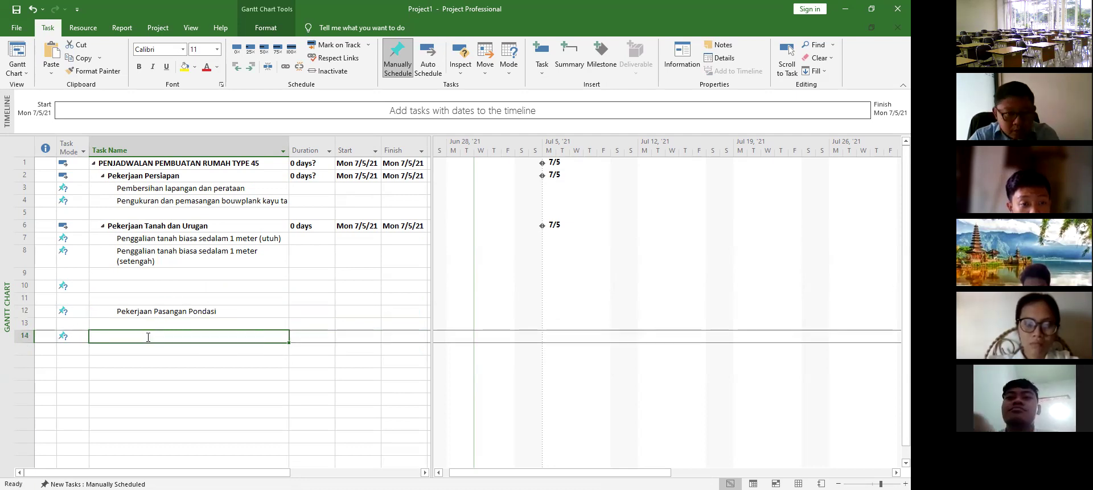
click(149, 375)
key(ctrl+v)
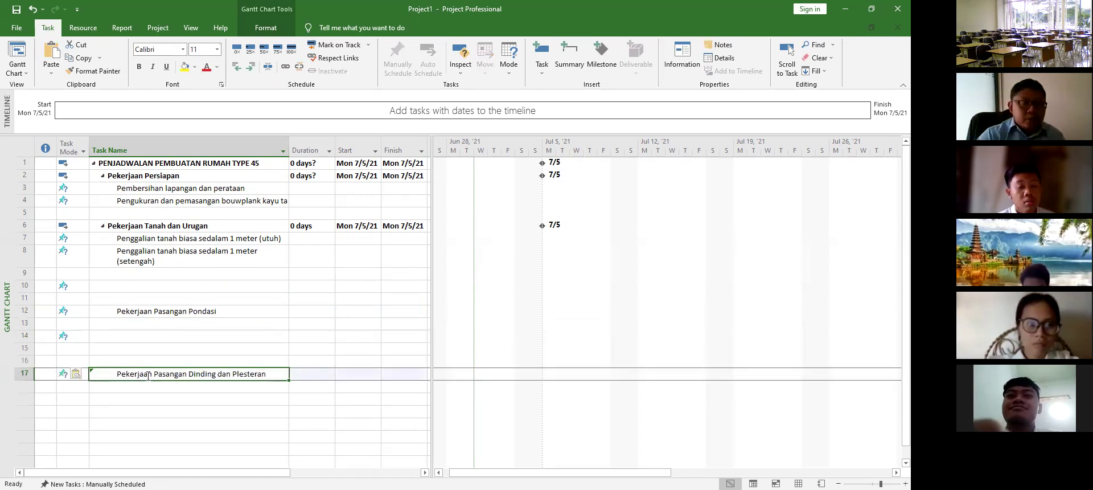
Step: Add the task "Pengurugan kembali galian tanah" in the blank row 9, directly below the (setengah) excavation task
click(120, 271)
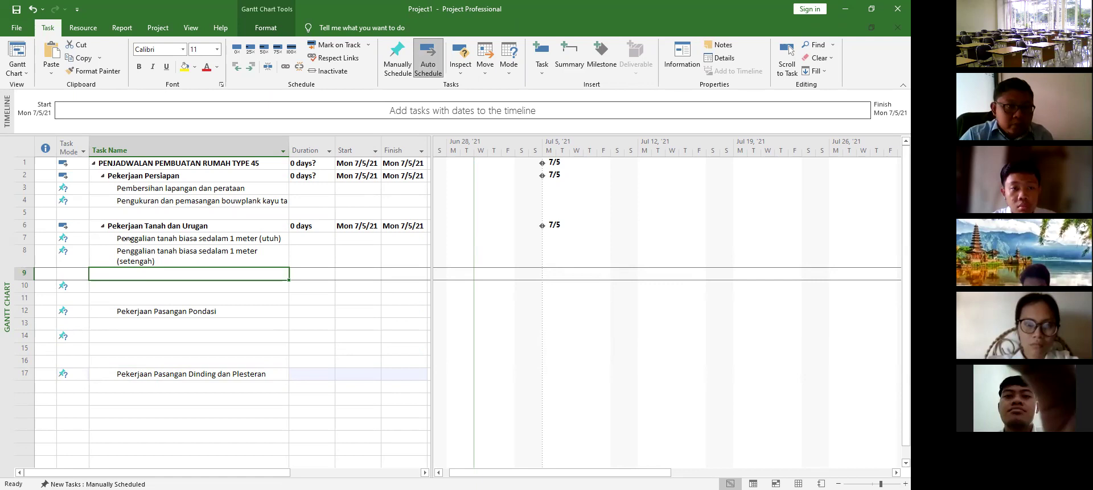
click(158, 28)
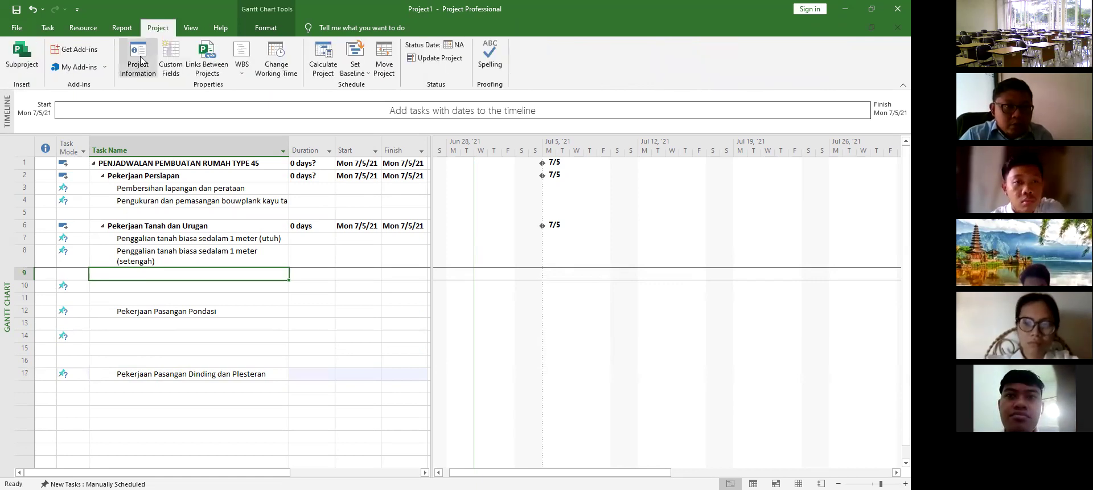
click(49, 28)
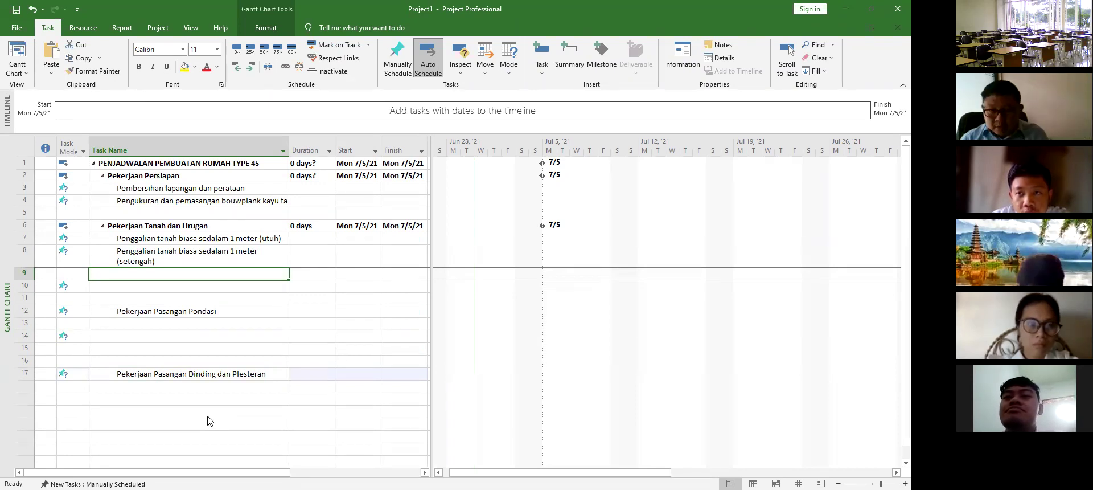
text(Penguru)
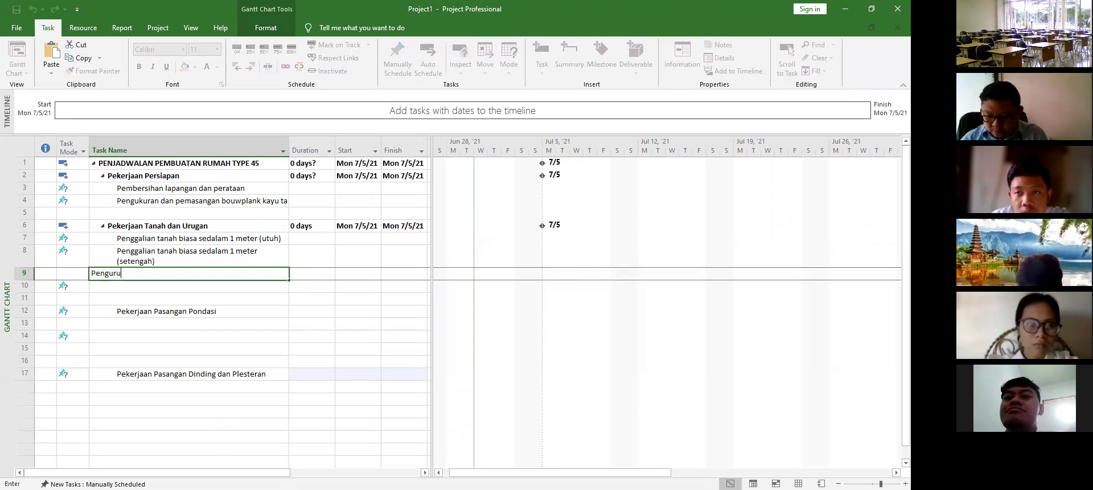
text(gan kembal)
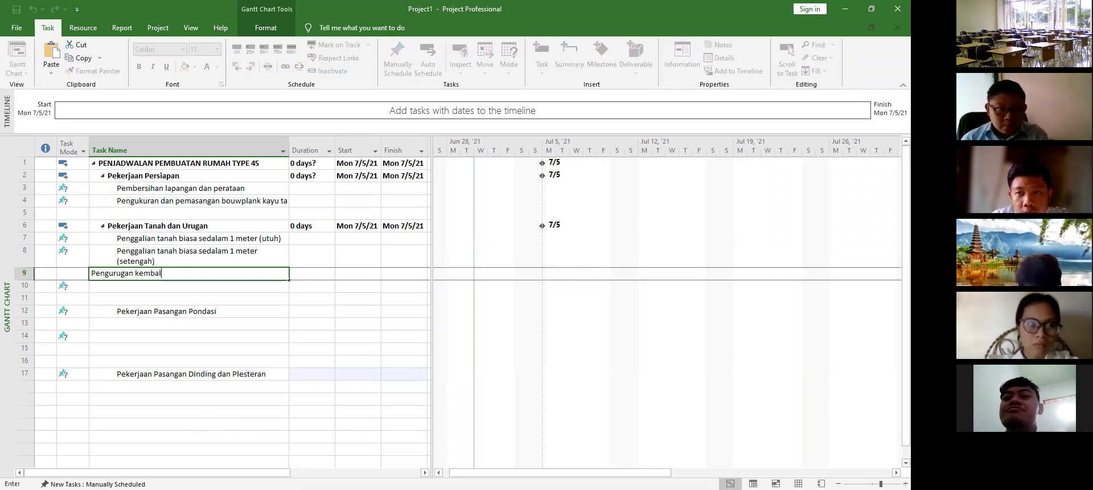
text(i ga)
key(BackSpace)
key(BackSpace)
key(BackSpace)
text(lian tanah)
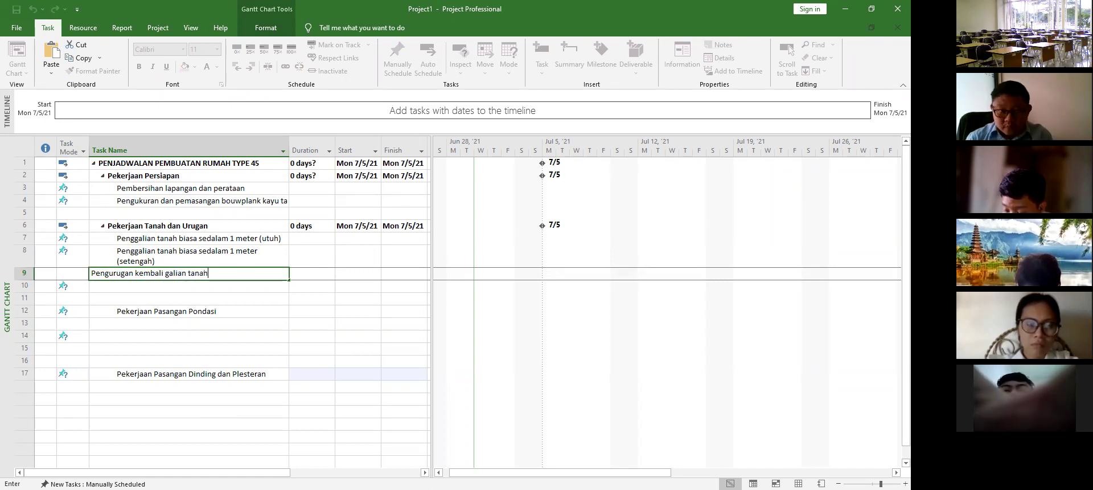
key(Return)
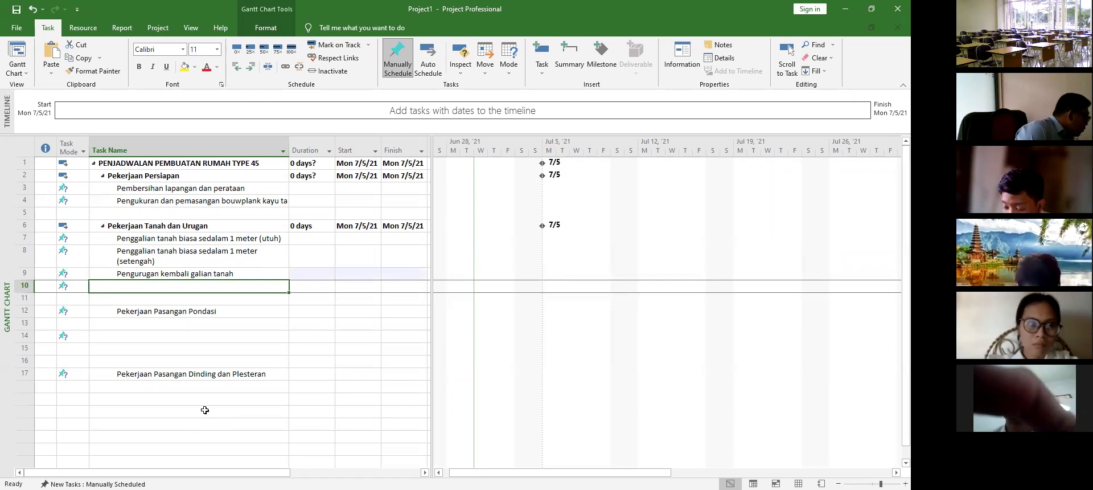
Step: Enter the task name "Pengurugan dengan pasir urug (utuh)" in row 10, below Pengurugan kembali galian tanah
text(P)
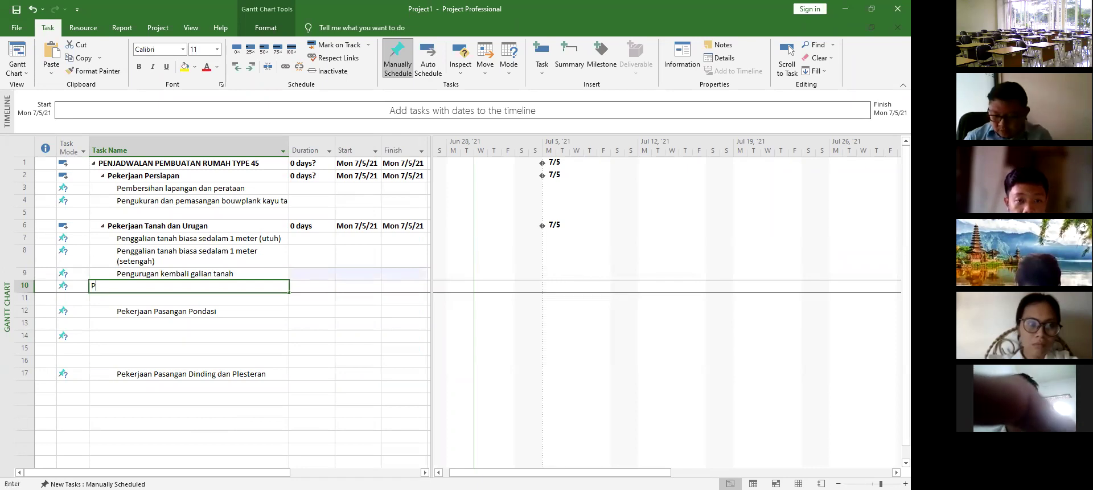
text(engurugan dengan)
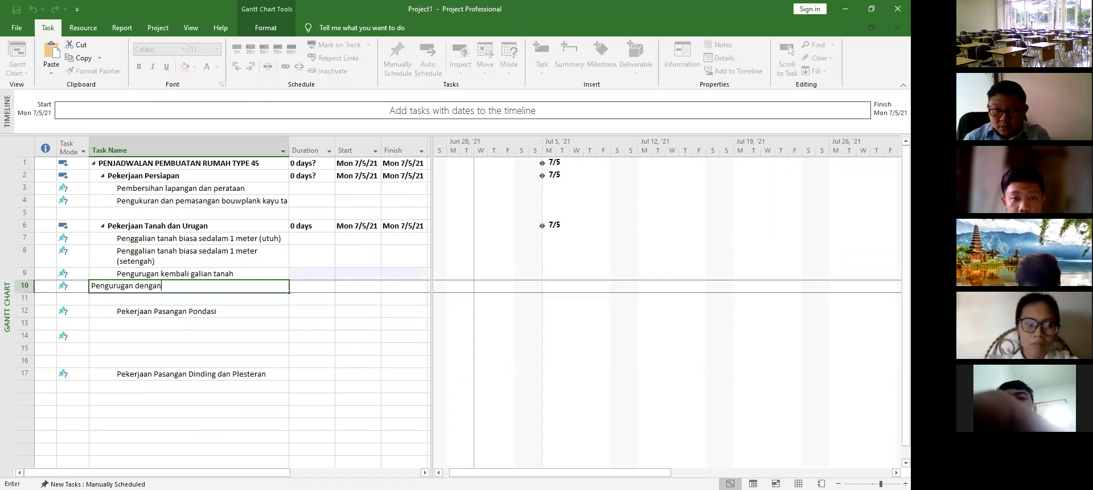
text( pasir urug)
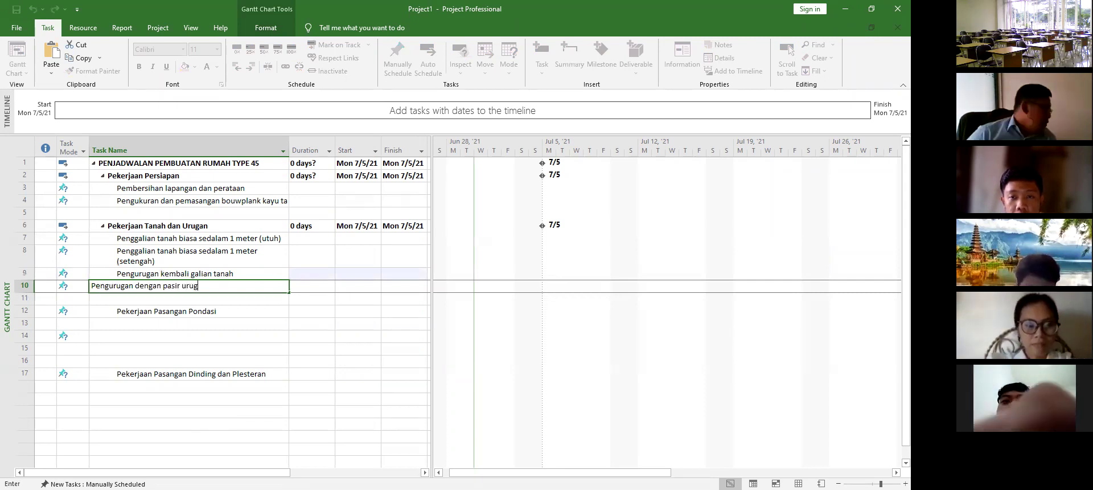
text( (utuh))
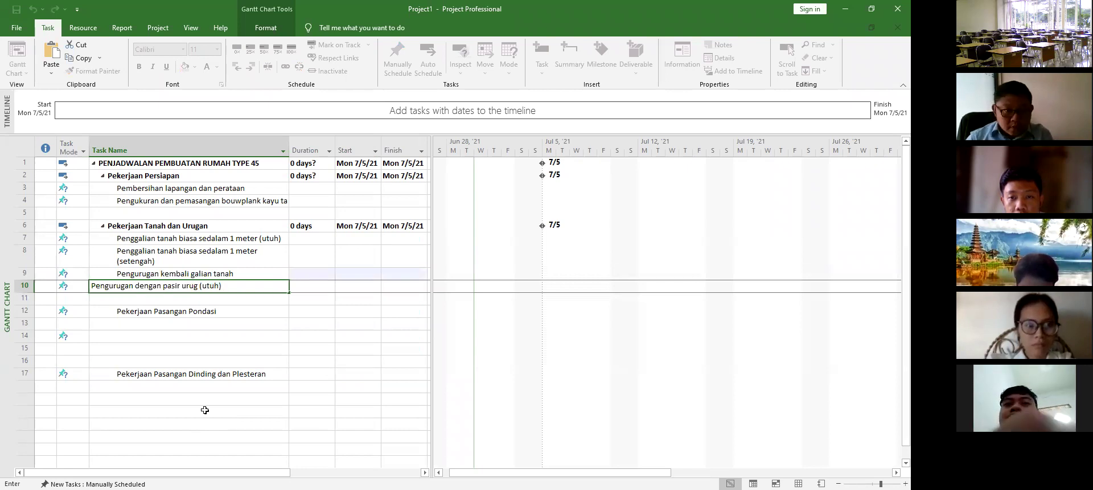
key(Return)
Step: Enter the task name "Pengurugan dengan pasir urug (setengah)" in row 11, below the (utuh) sand fill task
text(Penguruga)
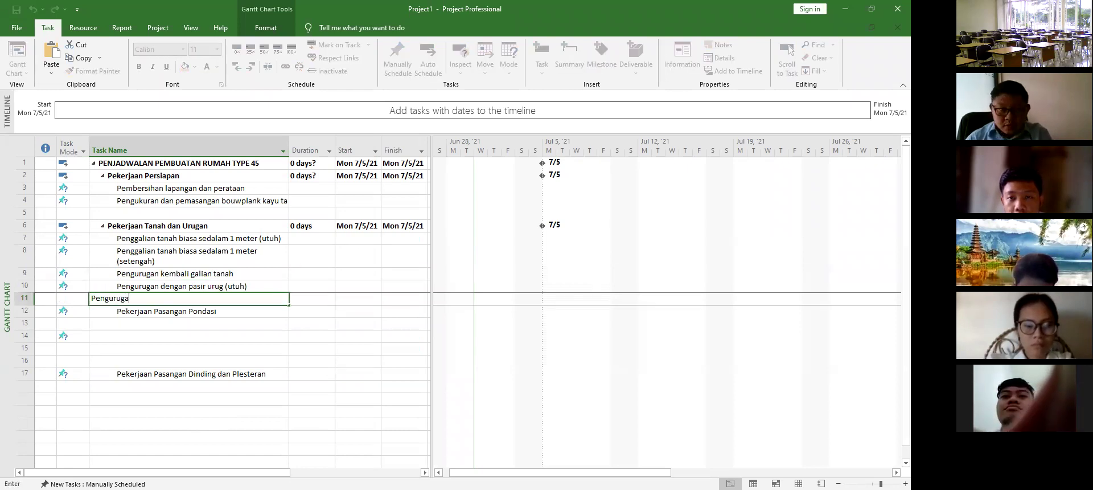
text(n dengan p)
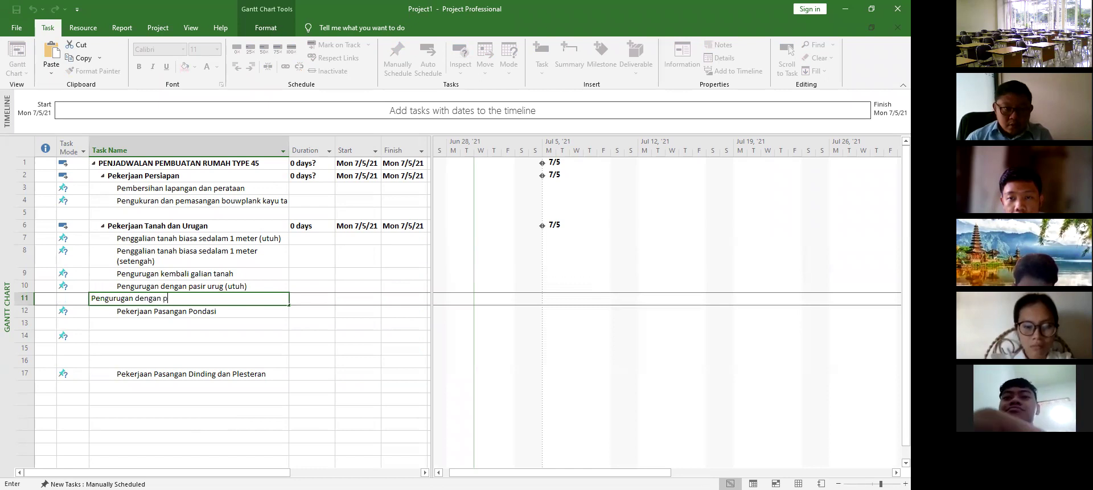
text(asir urug )
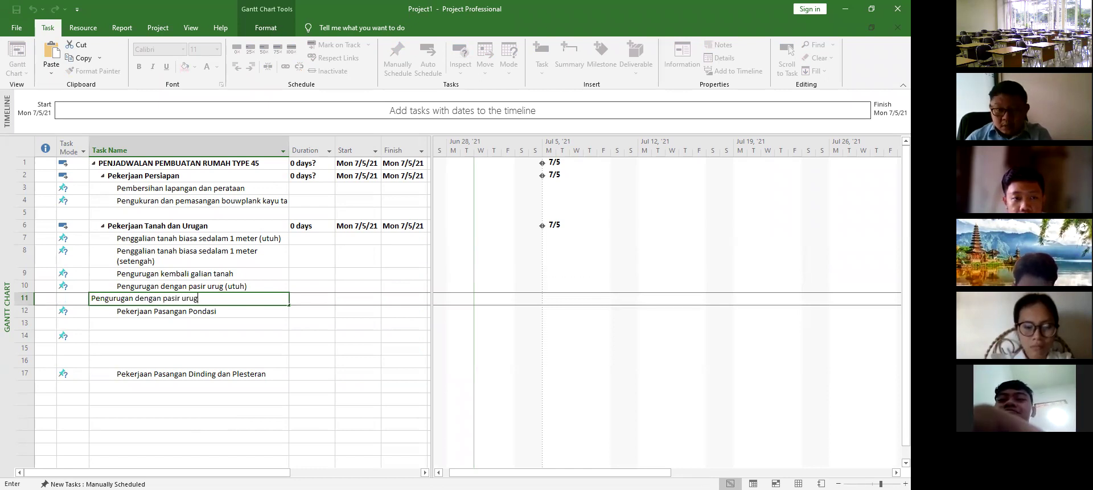
text((setengah)
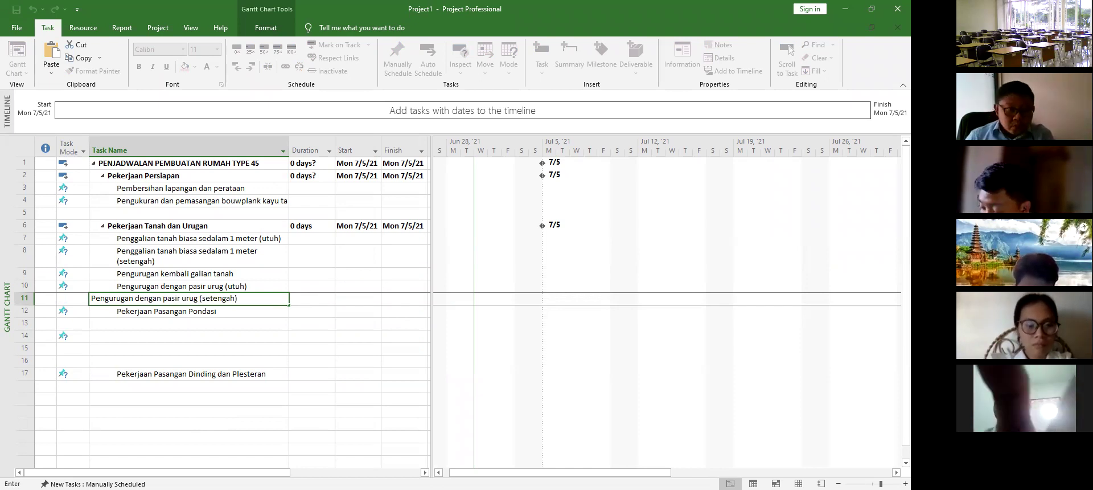
text())
key(Return)
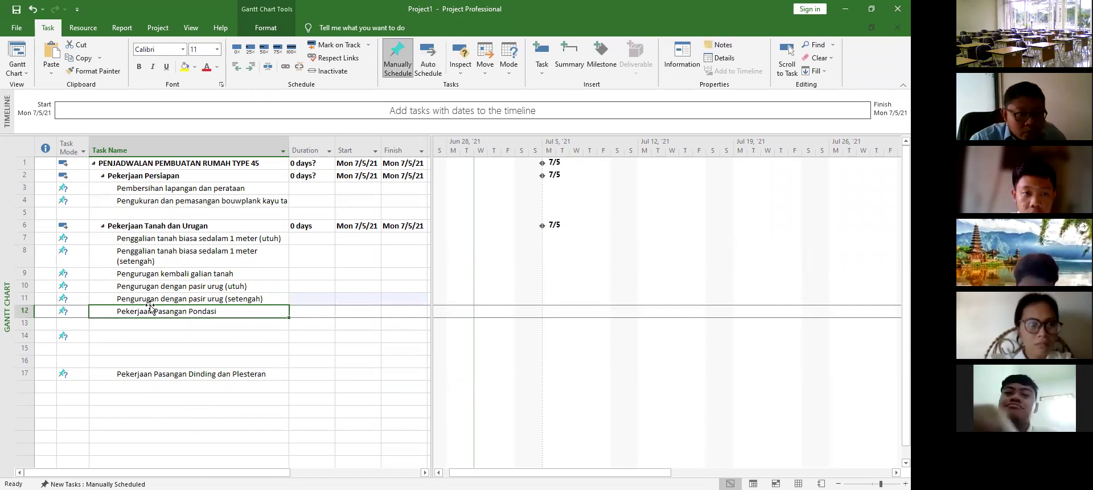
Step: Outdent Pekerjaan Pasangan Pondasi one level and enter "Pemasangan 1m3 pondasi batu belah campuran 1pc: 3kp: 10pcs (utuh)" in row 13
click(237, 67)
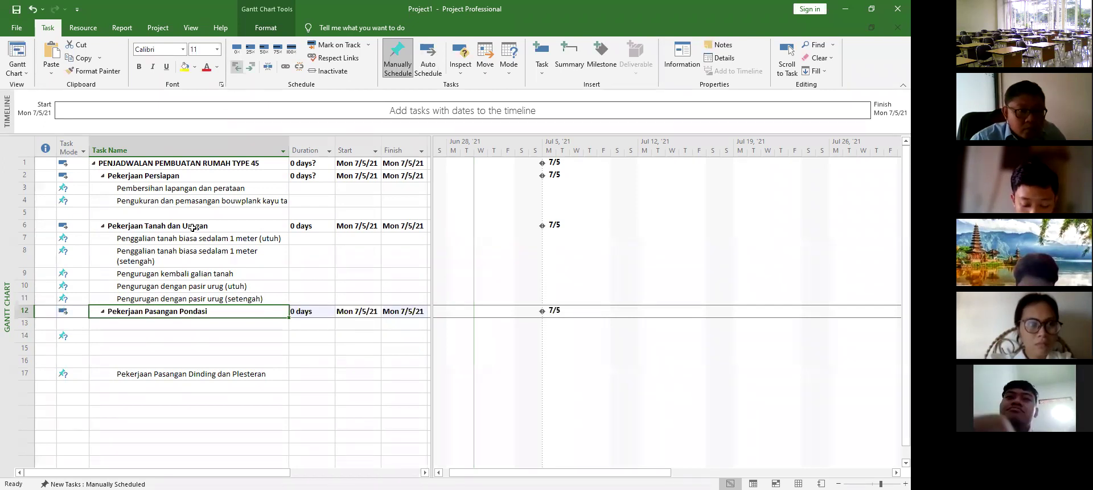
click(154, 322)
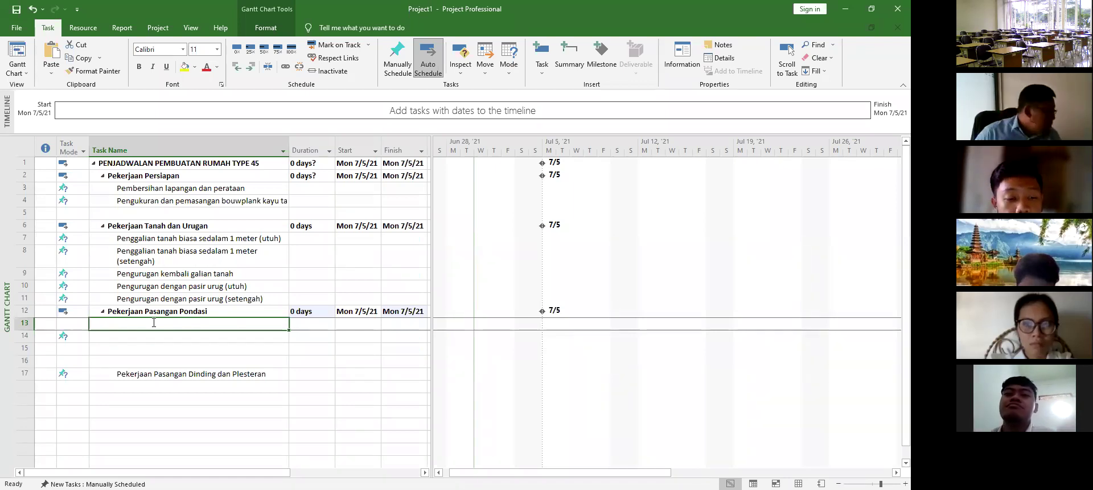
text(Pe)
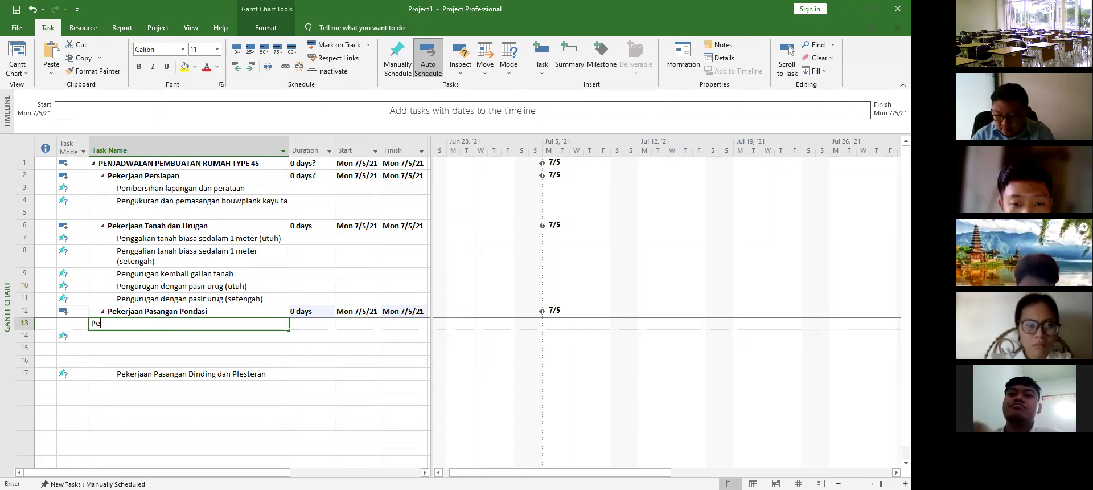
text(man=)
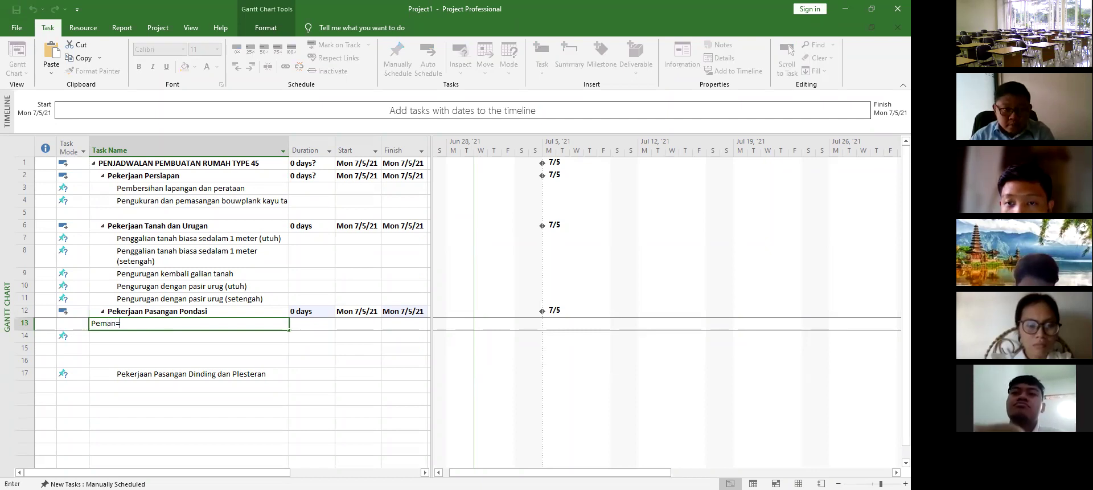
key(BackSpace)
key(BackSpace)
text(sangan 1m3)
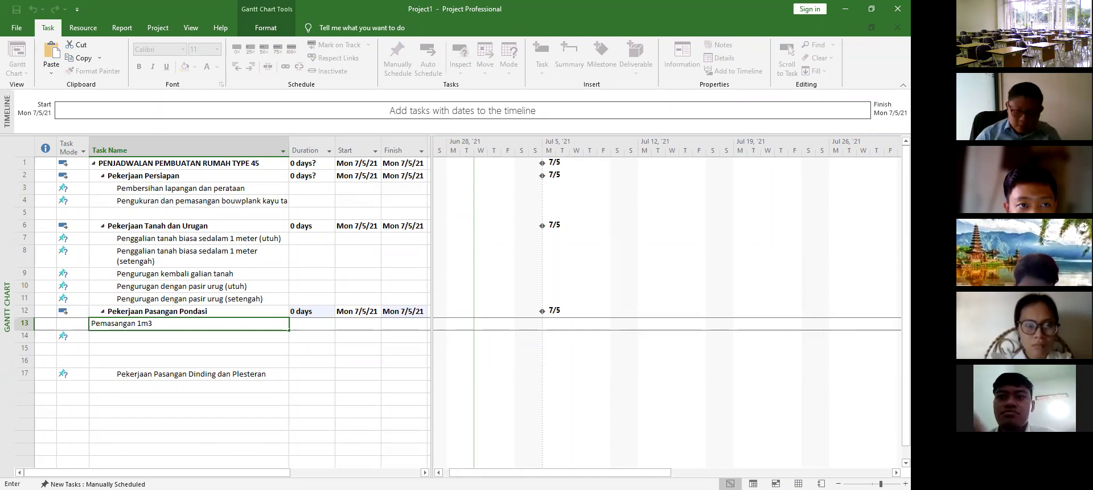
text(pondasi bat)
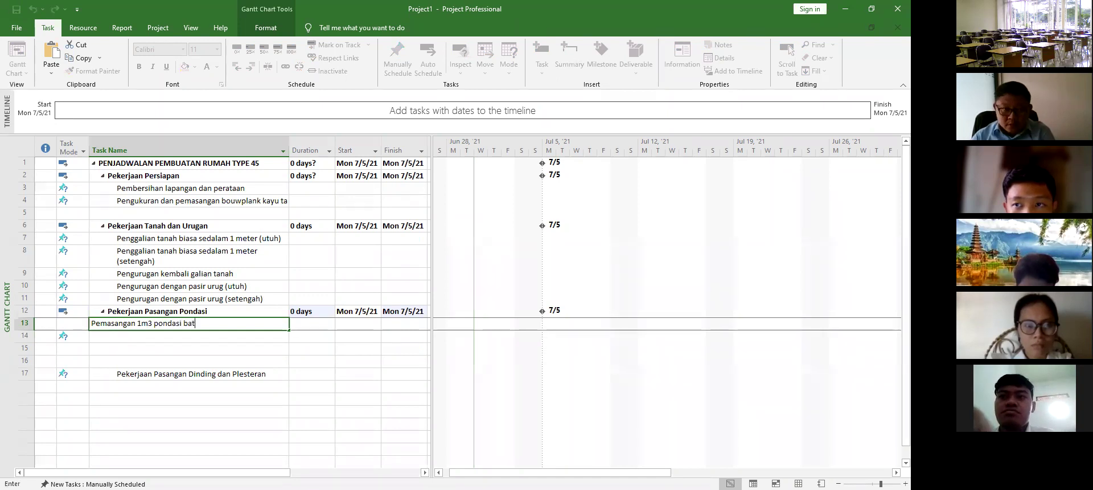
text(u belah campuran)
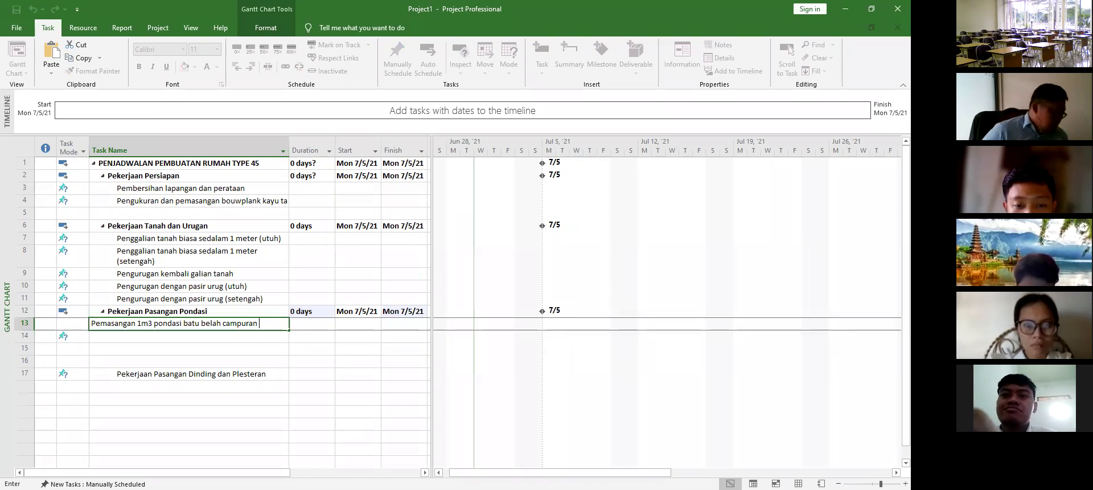
text( 1pc: )
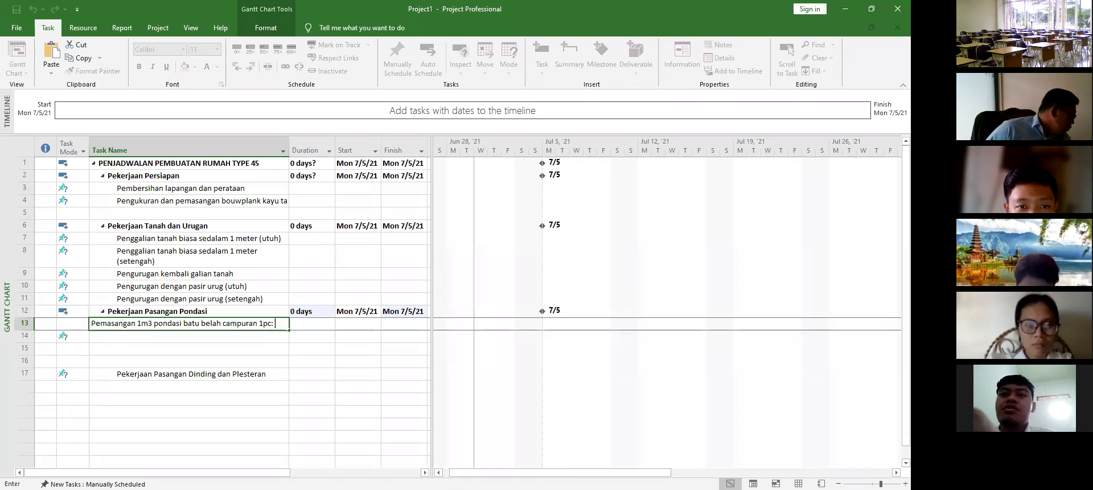
text(3kp:)
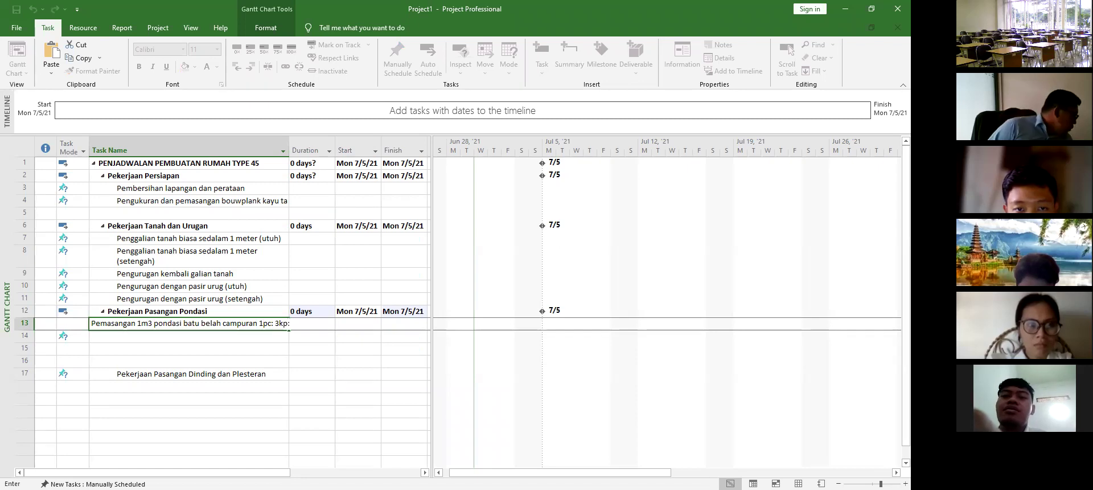
text( 10pcs)
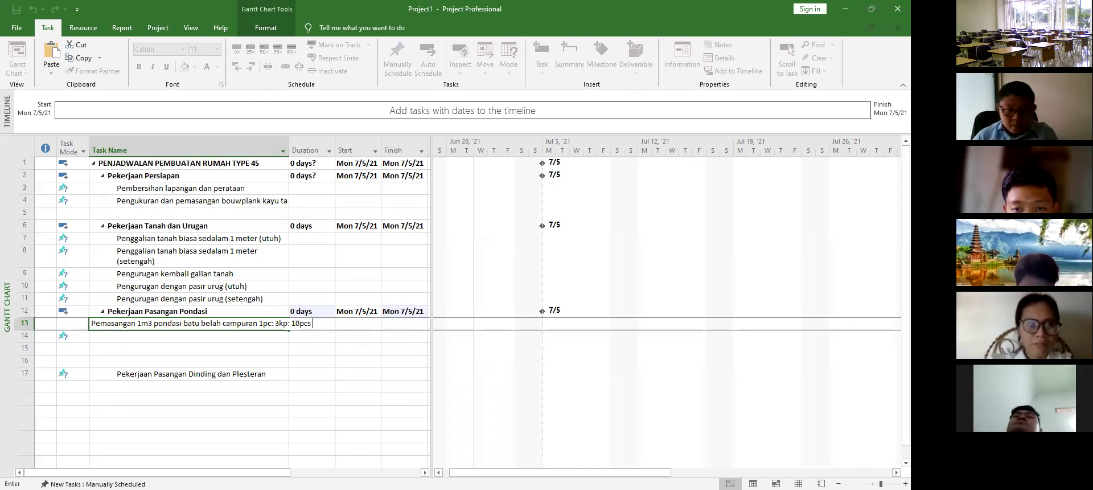
text( (utuh)
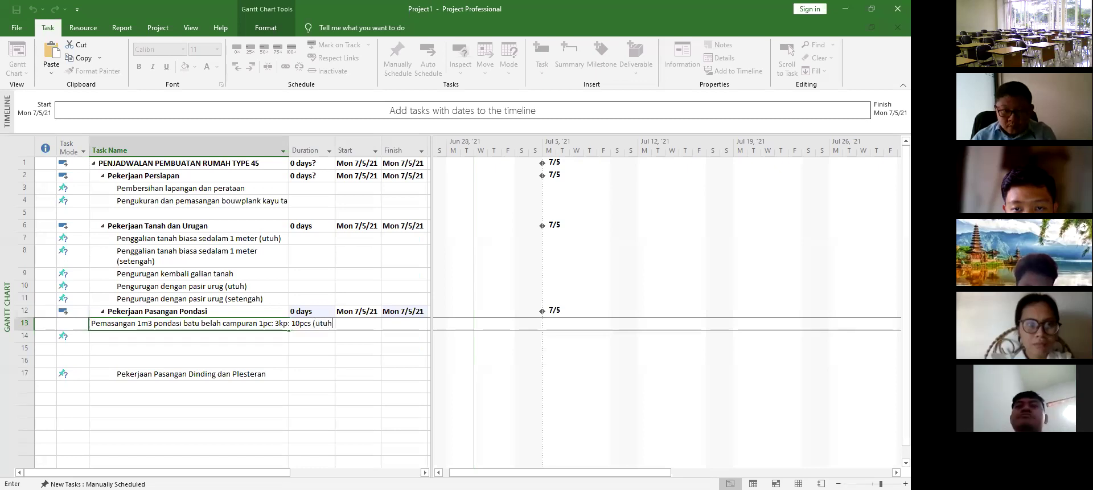
key(Return)
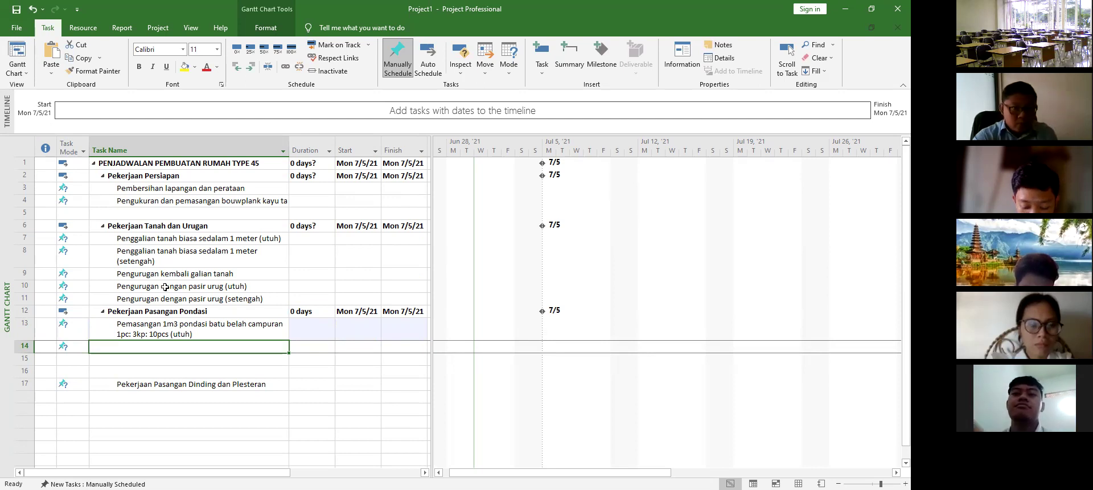
Step: Copy the task name from row 13 into row 14 directly below it
click(190, 324)
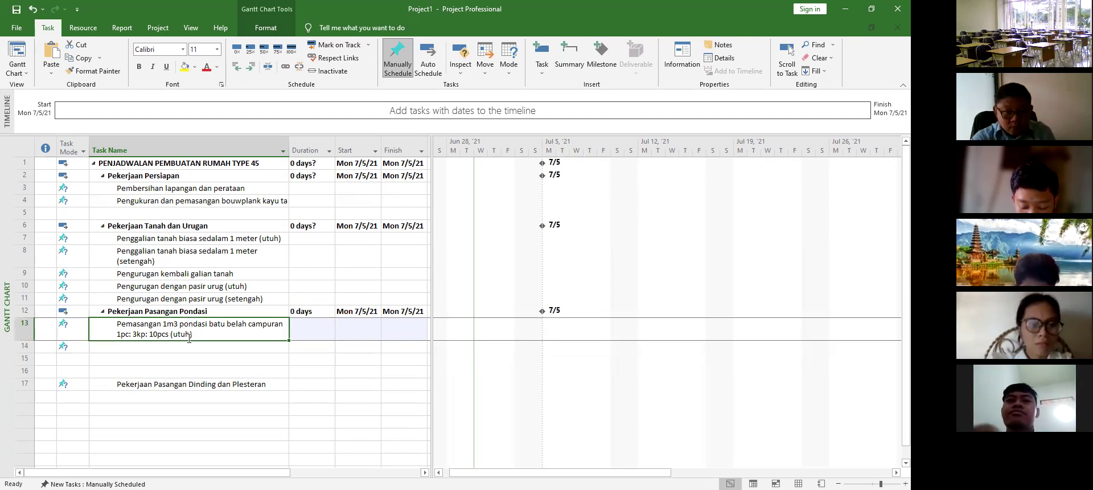
click(188, 345)
text(Pemasangan 1m3 pondasi batu belah campuran 1pc: 3kp: 10pcs (utuh))
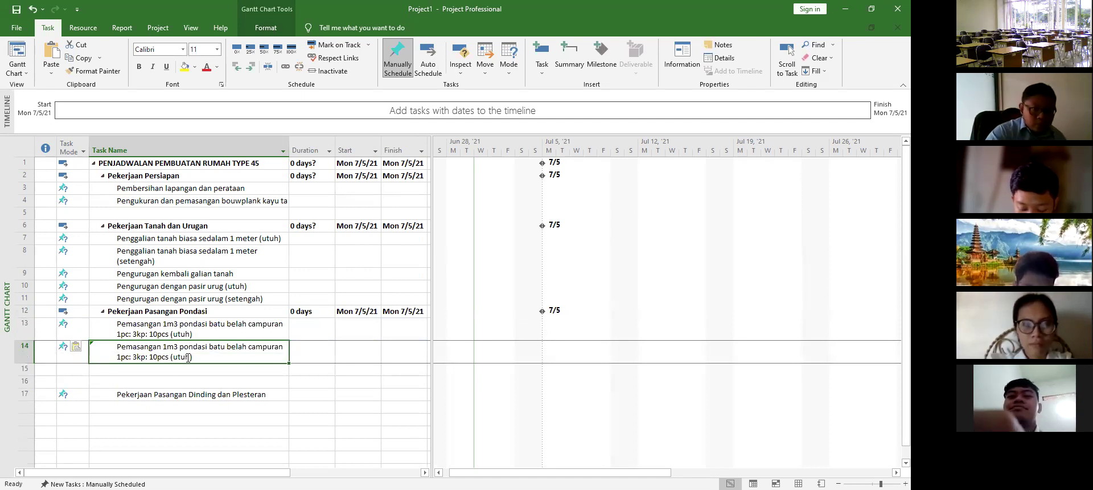
Step: Change the ending of the row 14 task name from (utuh) to (setengah), keeping the rest of the name
click(205, 353)
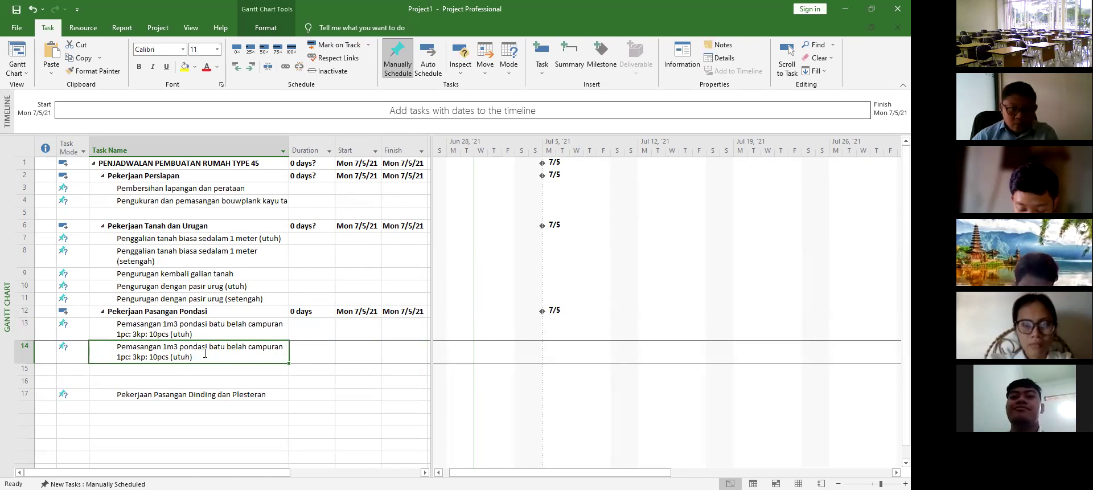
click(190, 357)
key(BackSpace)
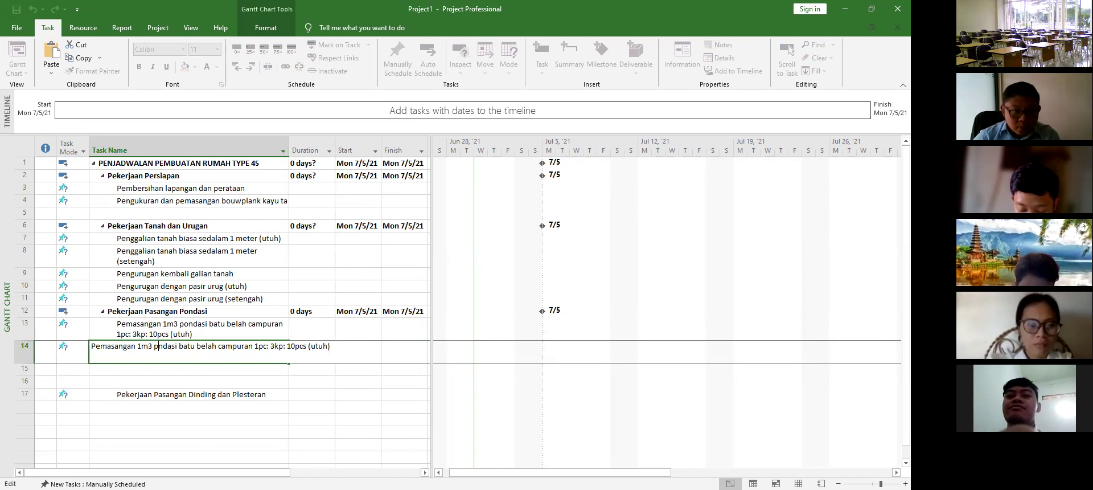
text(o)
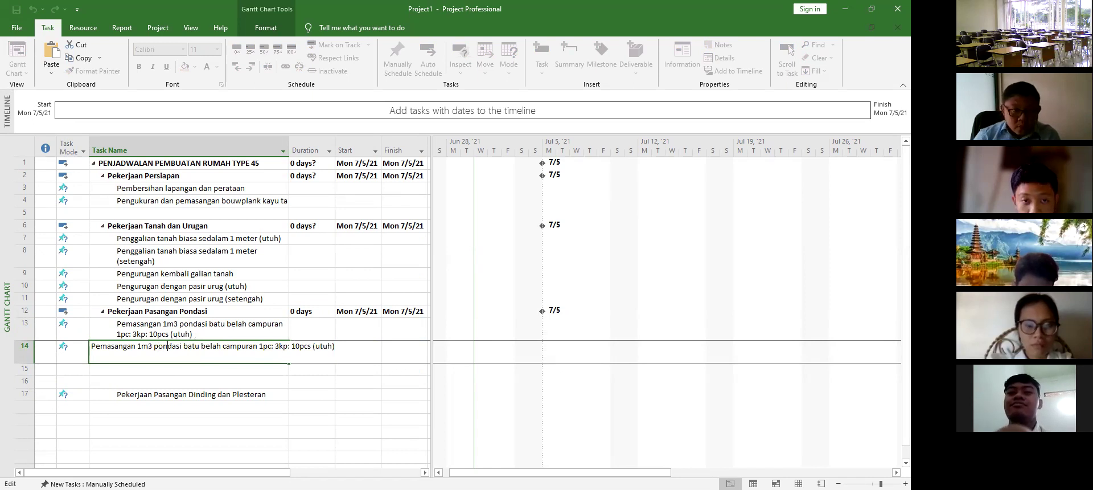
drag(314, 345, 335, 346)
text(setengah))
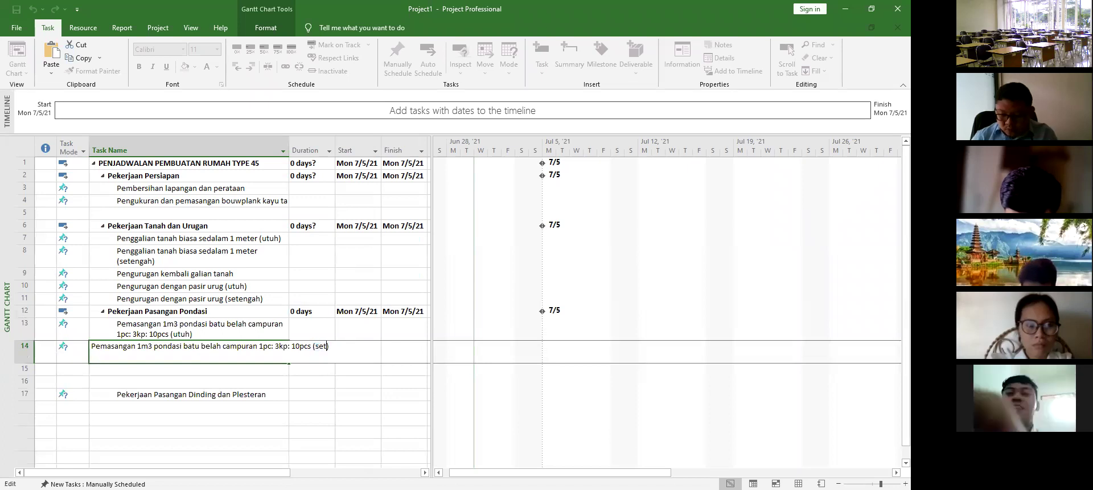
key(Return)
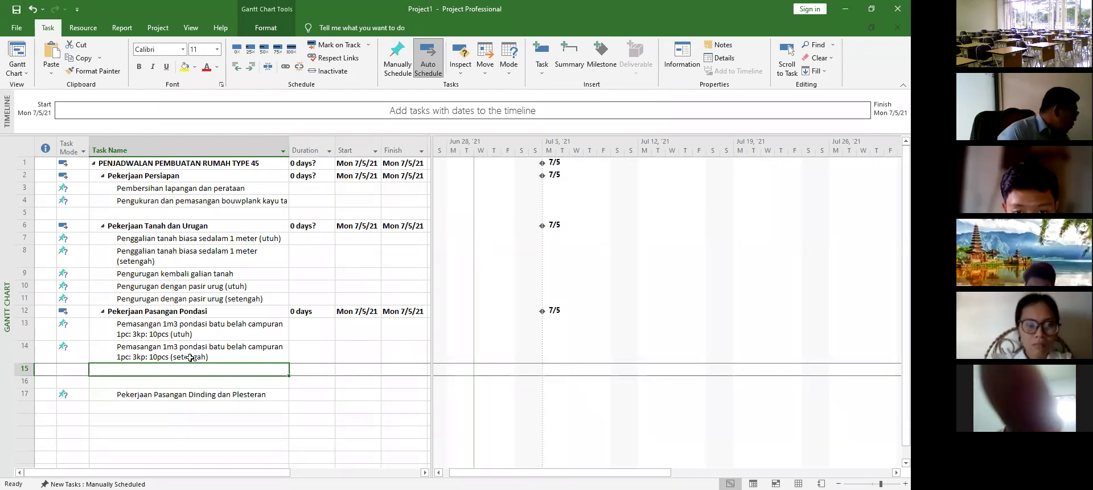
Step: Enter the task name "Pas Pondasi Batu Kosong (utuh)" in row 15 under the foundation work group
text(Pas)
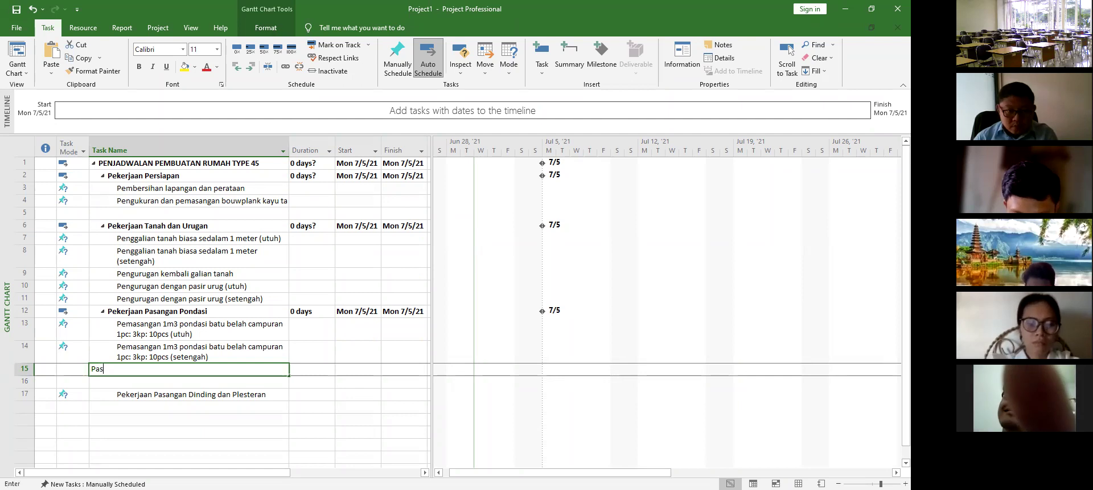
text( Pondasi Batu Kosong)
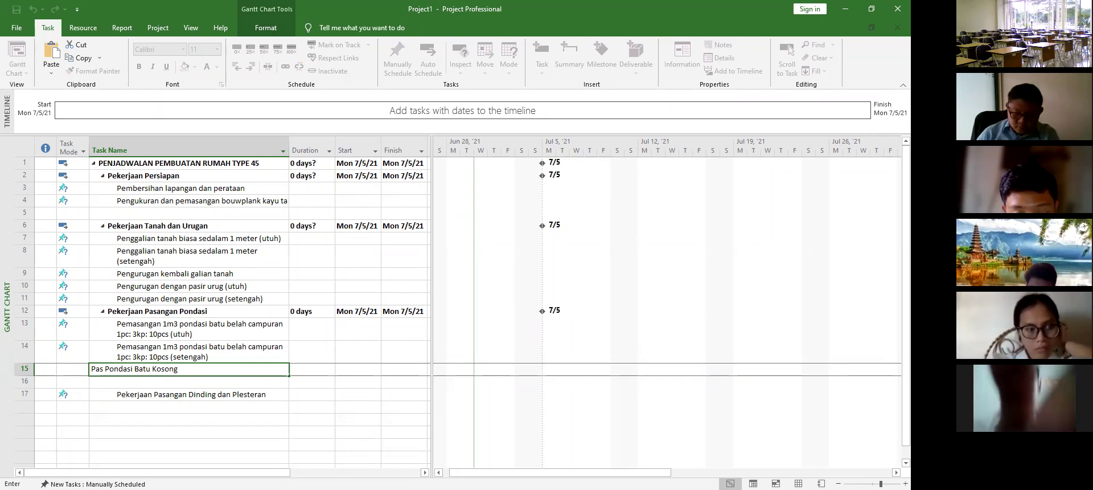
text( (utuh))
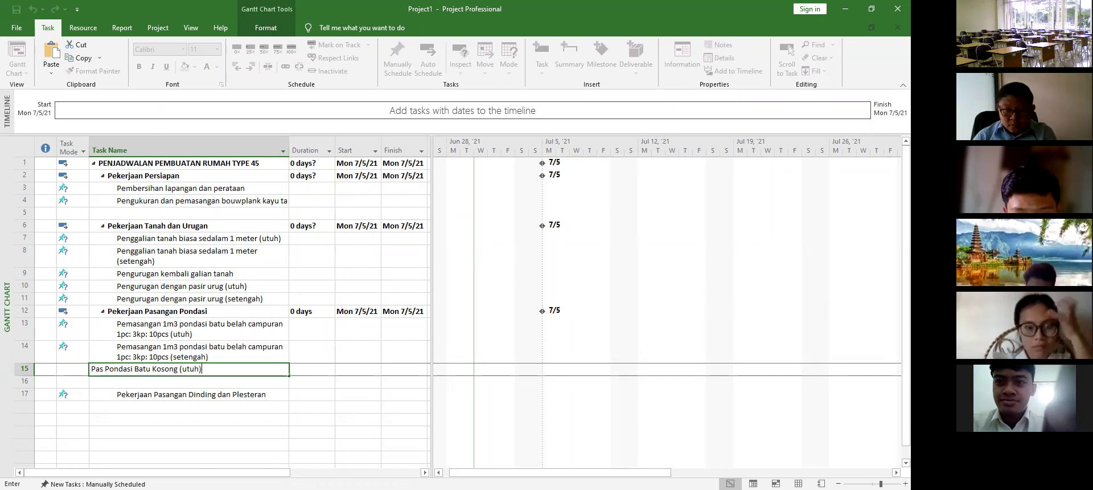
click(191, 367)
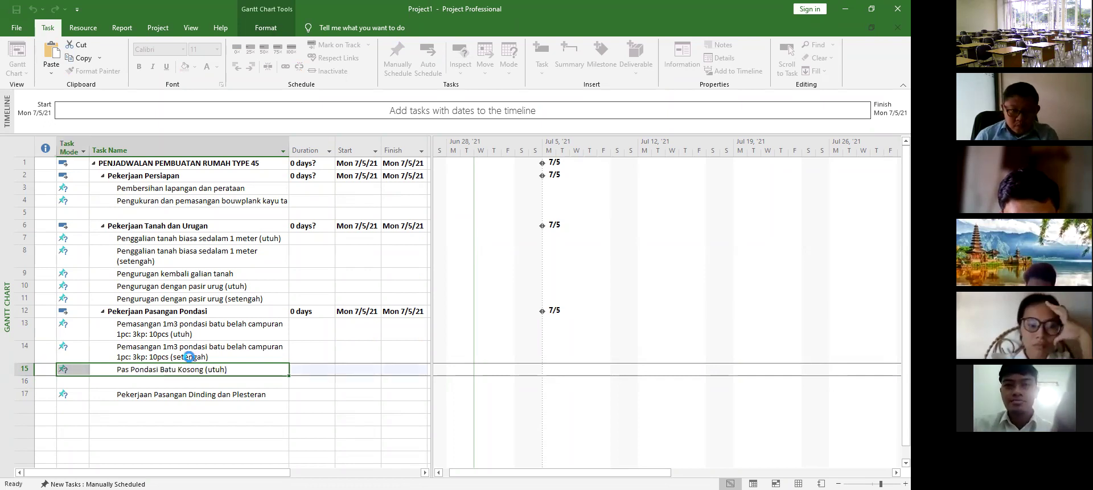
Step: Copy the Pas Pondasi Batu Kosong (utuh) task name from row 15 into row 16
key(ctrl+c)
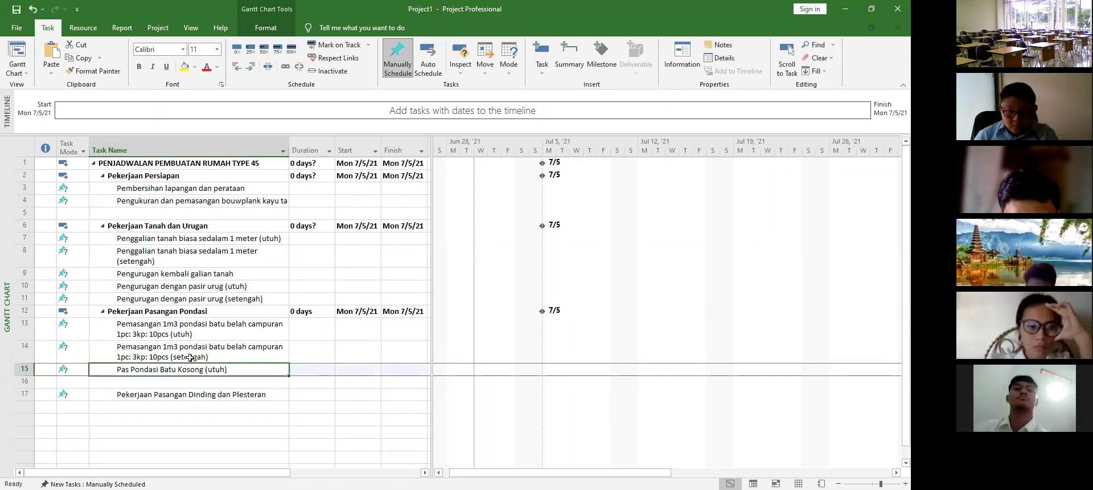
key(Down)
key(ctrl+v)
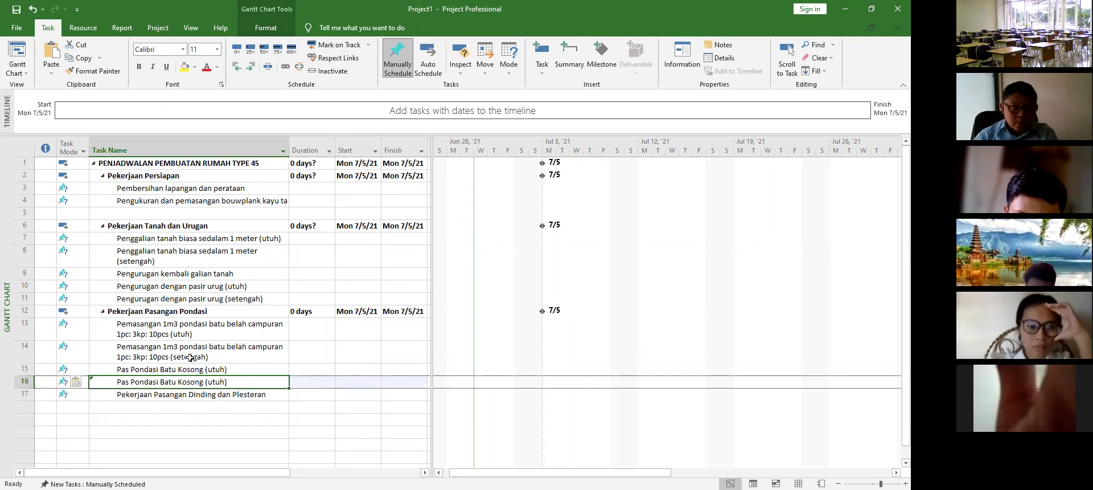
Step: Change the ending of the row 16 task name from (utuh) to (setengah), keeping the rest of the name
double_click(231, 381)
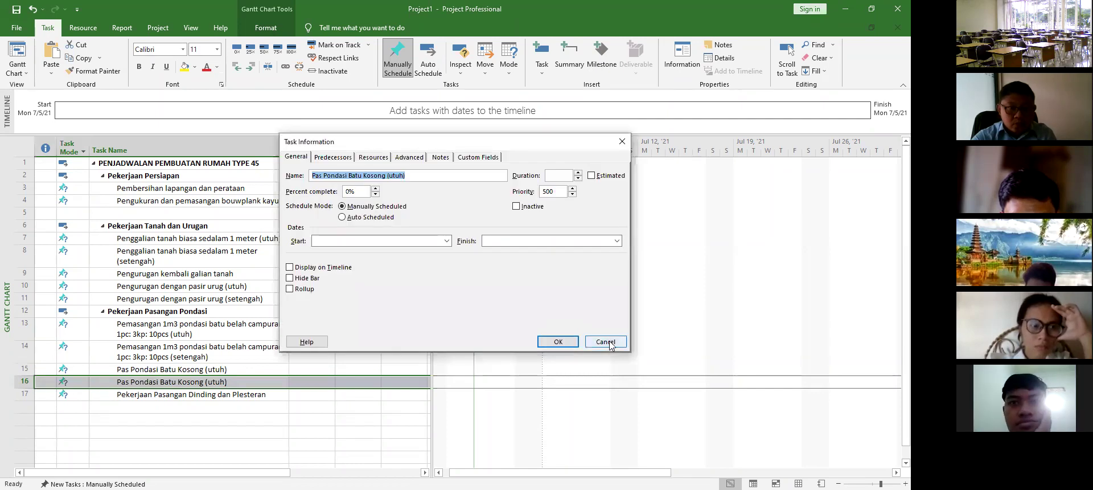
click(606, 342)
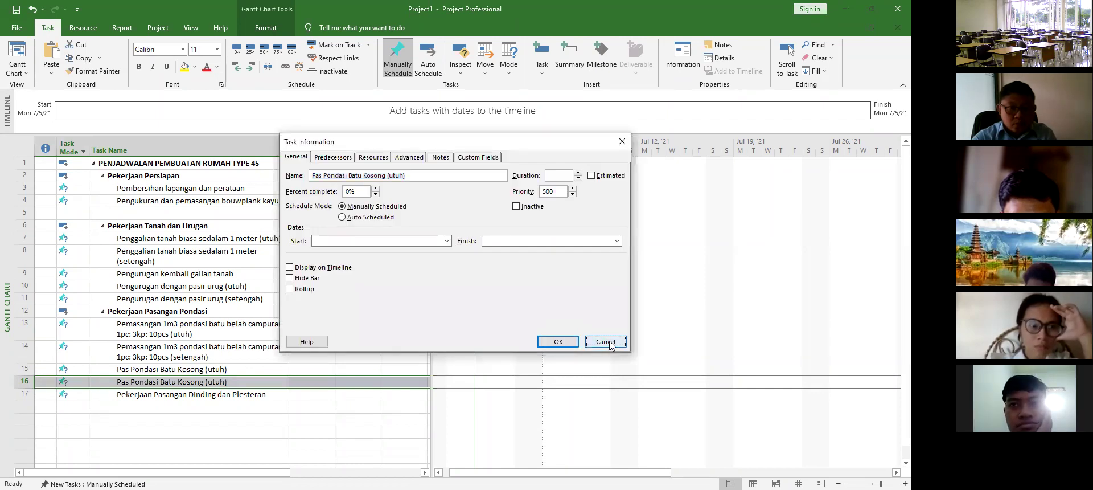
click(220, 382)
click(220, 381)
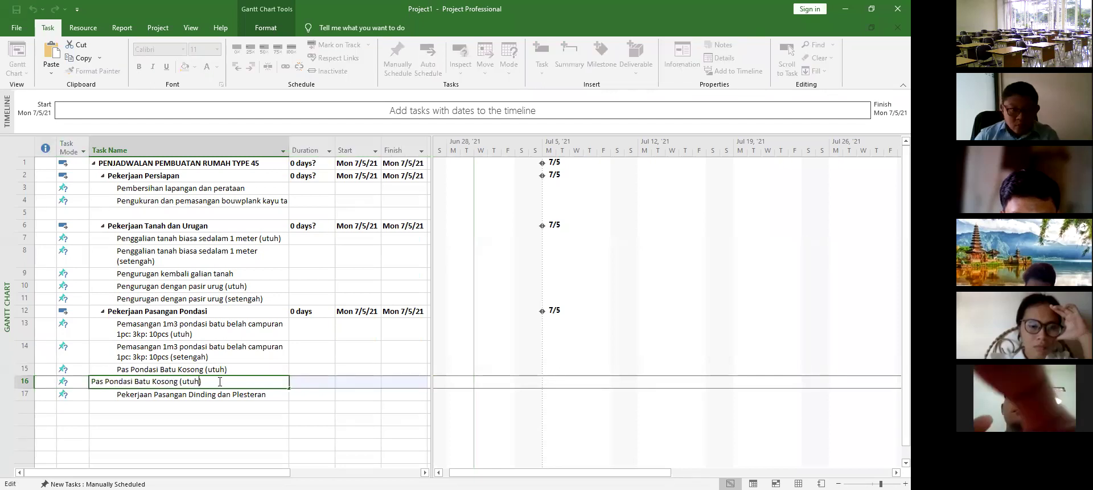
key(Left)
key(shift+Left)
key(shift+Left)
key(shift+Left)
key(shift+Left)
text(set)
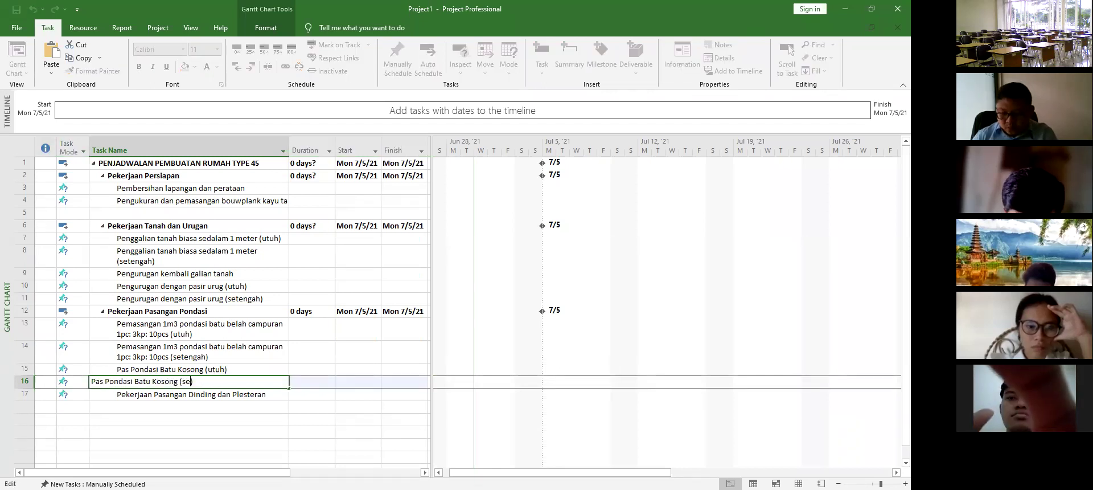
text(engah)
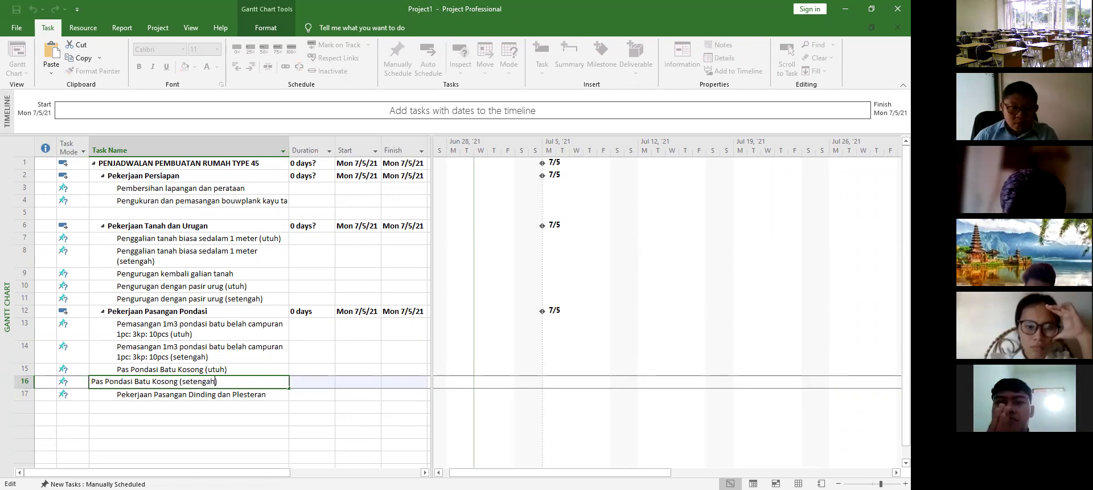
key(Return)
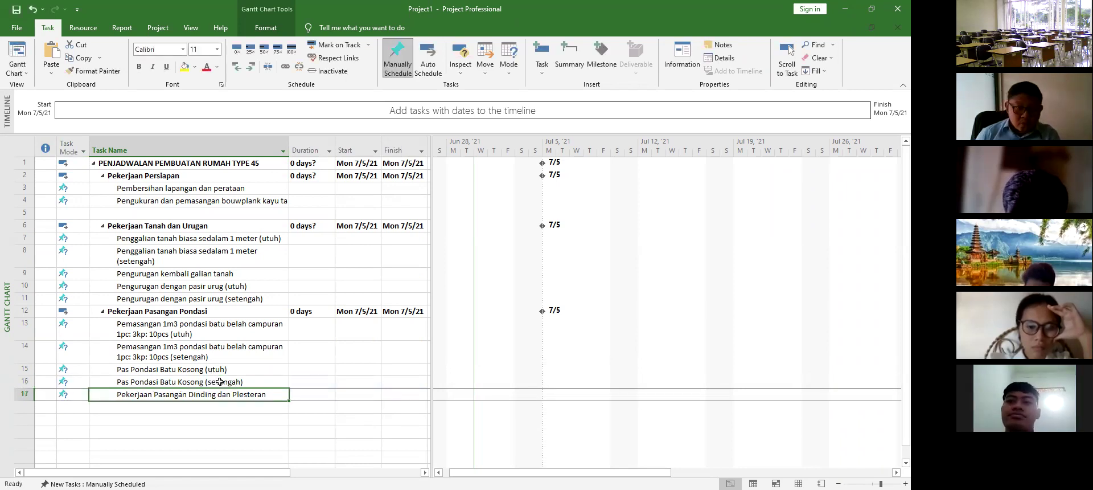
Step: Outdent the row 17 wall work task one level and enter "Pas. Batu merah tb. 1/2 bata 1pc:3kp:10pp" as a task below it
click(237, 67)
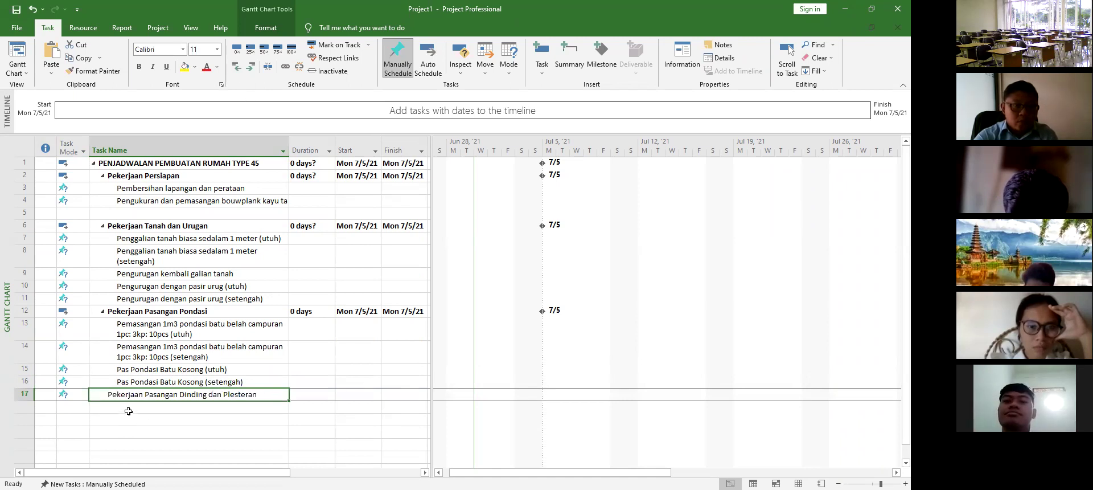
click(129, 408)
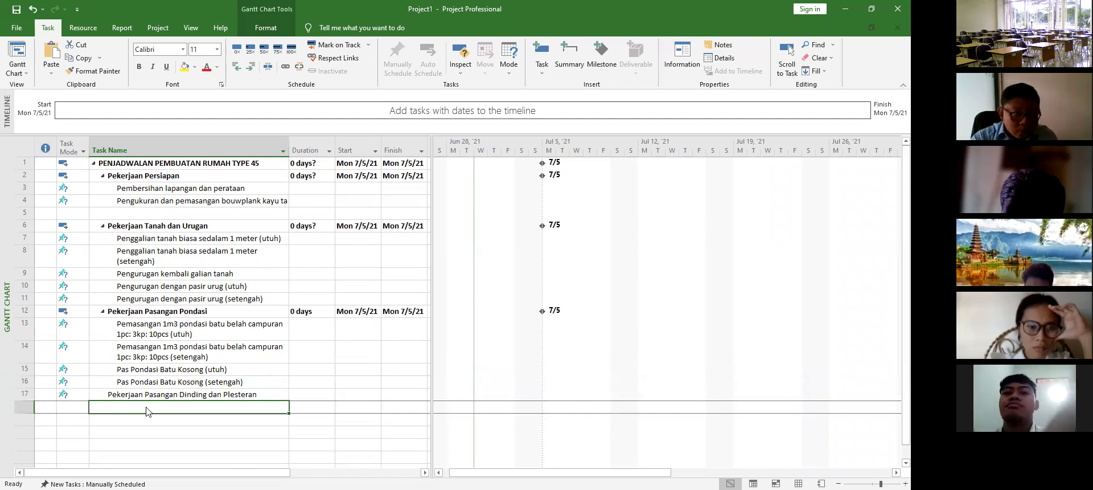
click(146, 411)
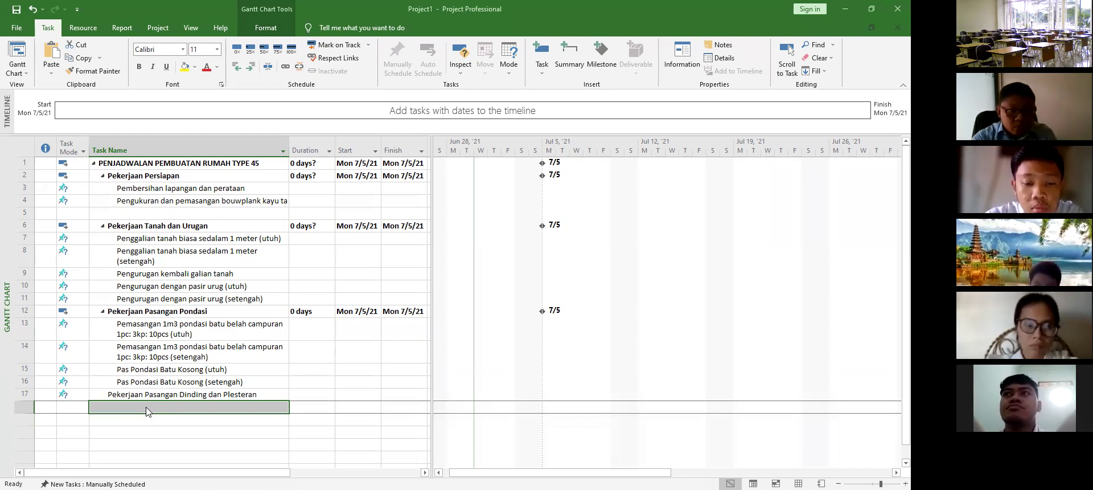
key(alt+Tab)
text(Pa)
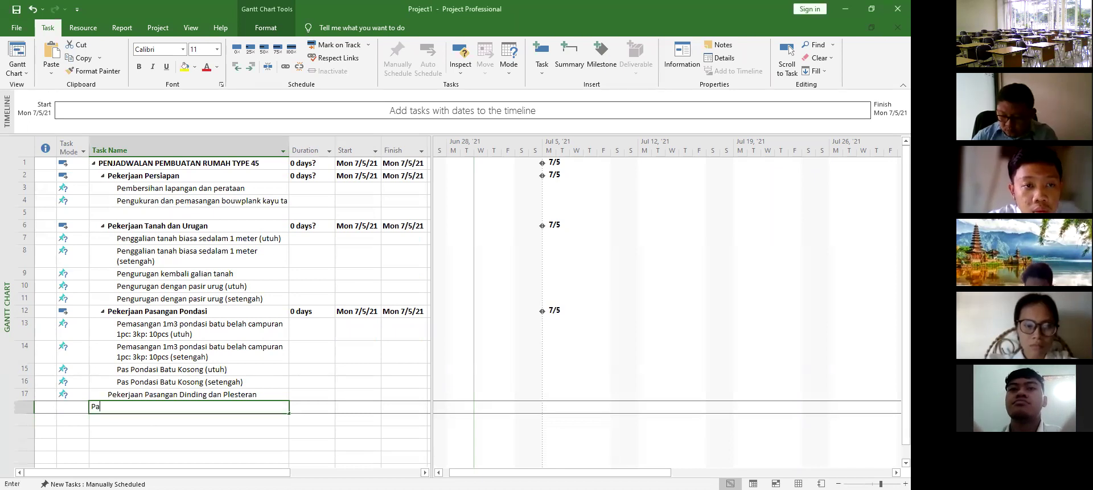
text(s. Batu merah)
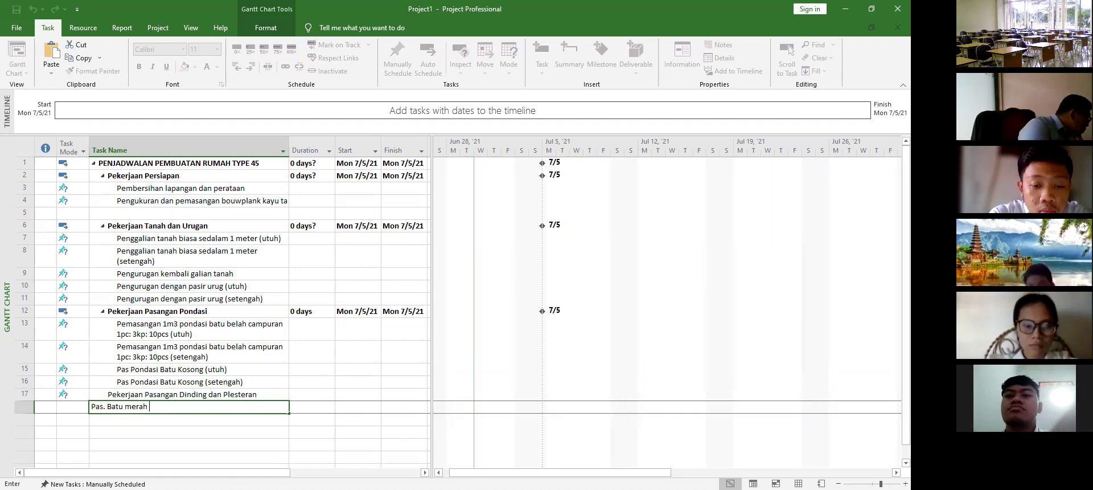
text( t)
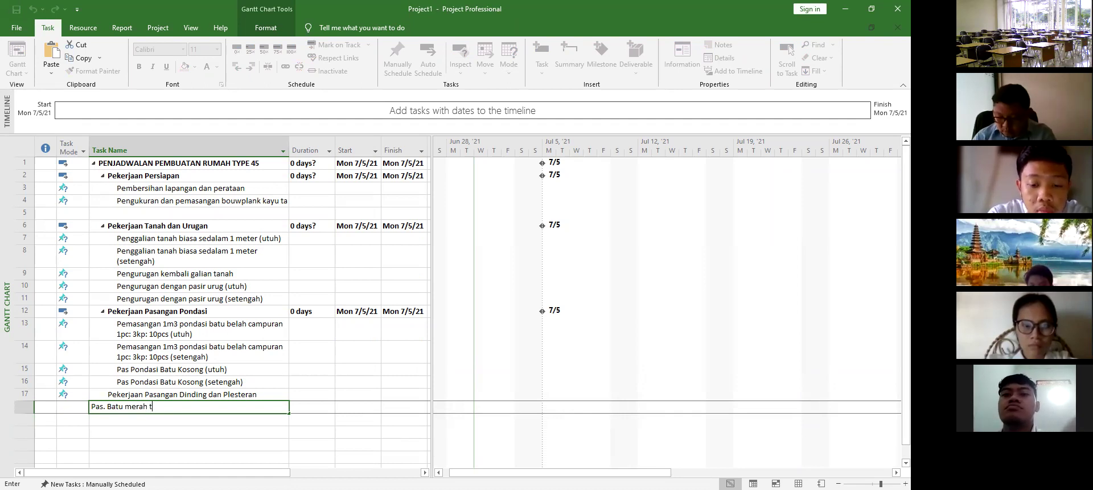
text(b. 1/2)
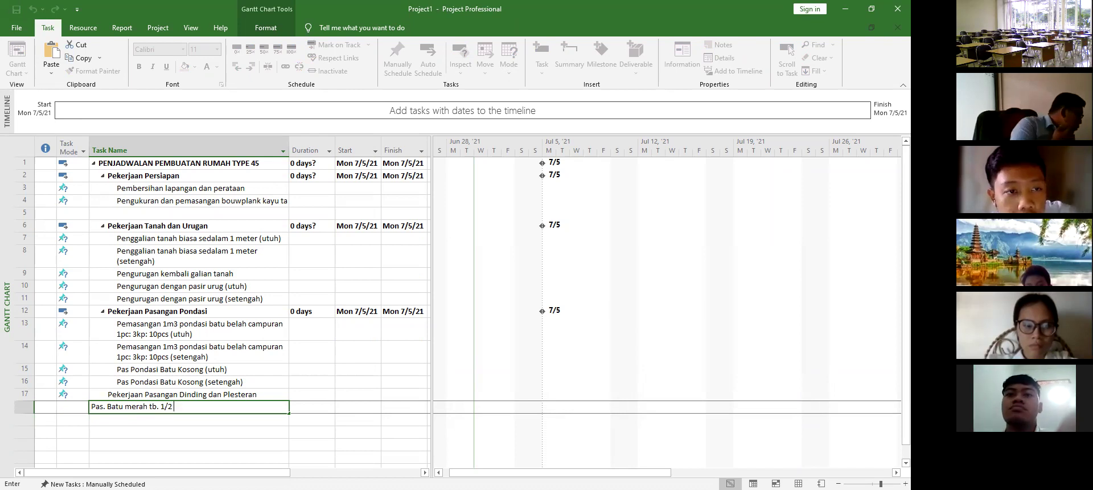
text( bata 1pc)
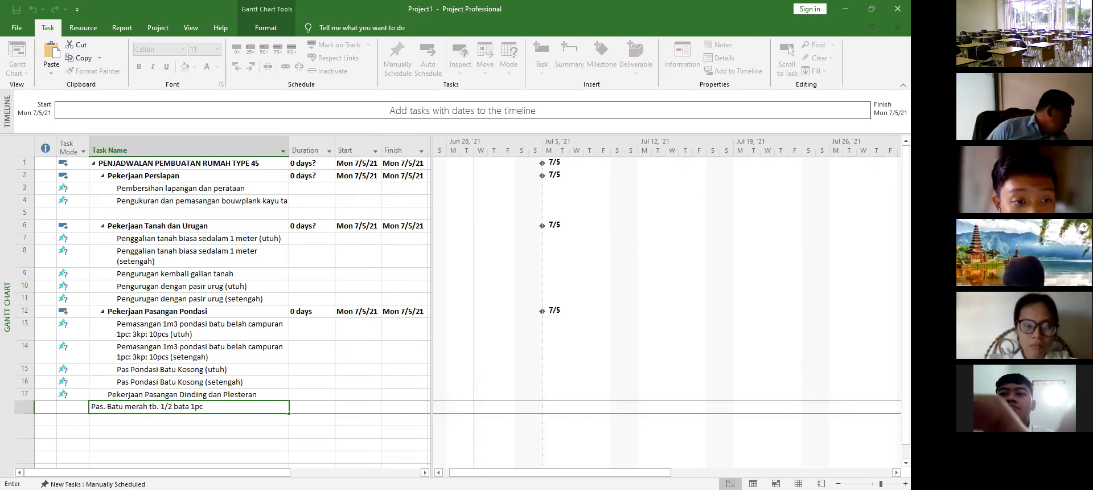
text(:)
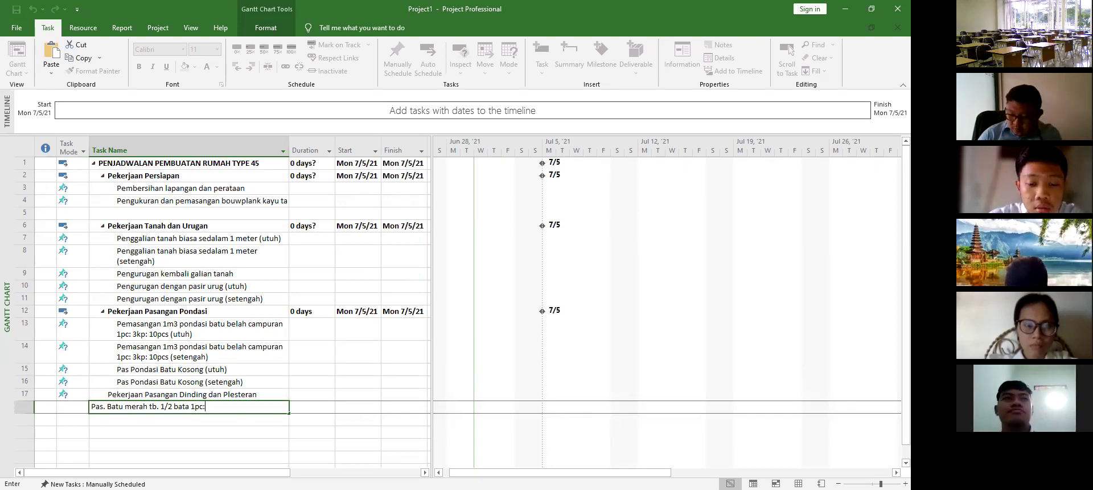
text(3kp)
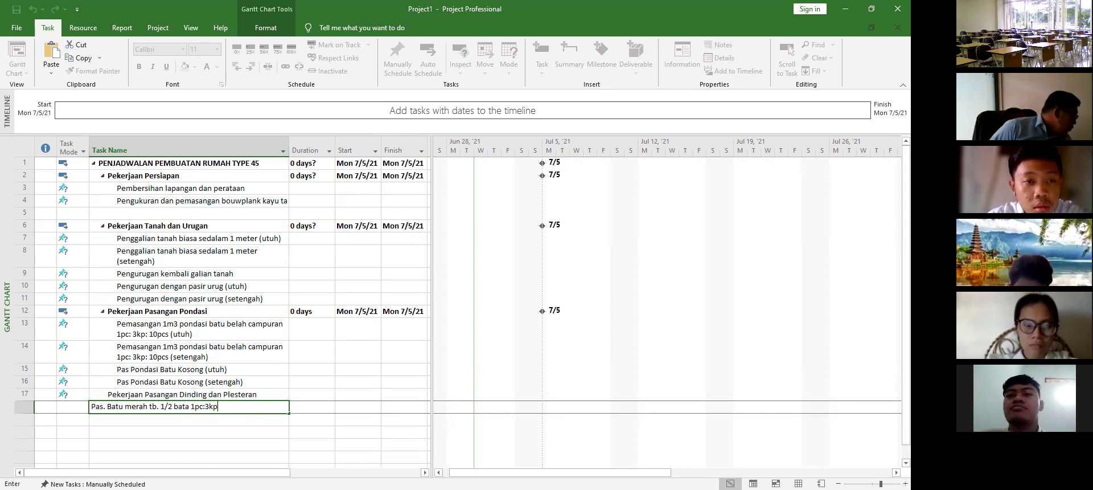
text(:10)
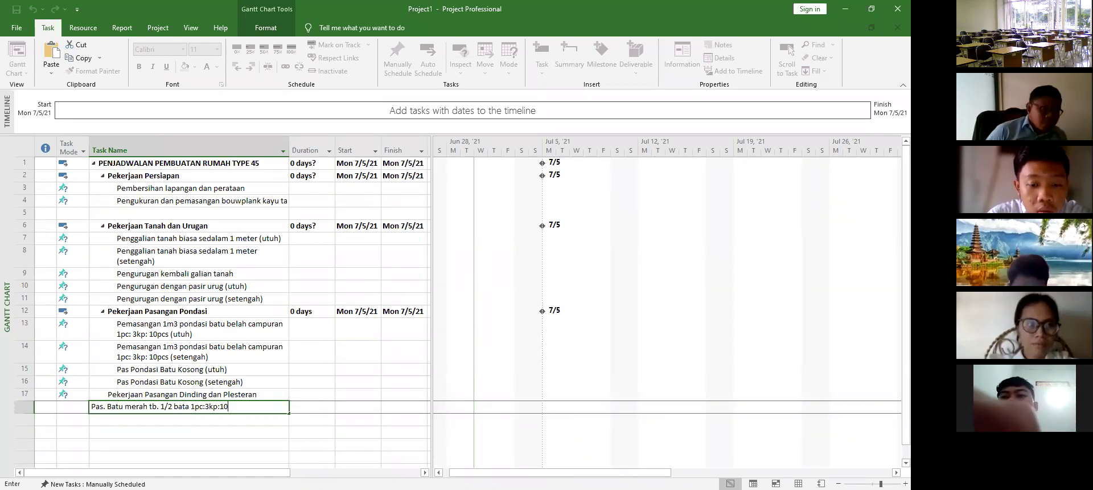
text(pp)
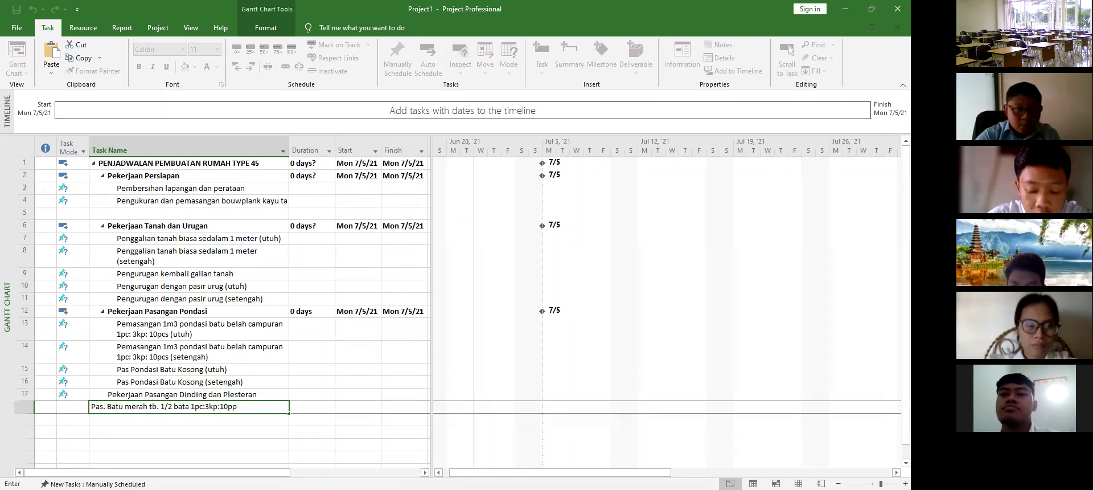
Step: Add a space after each colon in the row 18 mix ratio so it reads 1pc: 3kp: 10pp
click(207, 406)
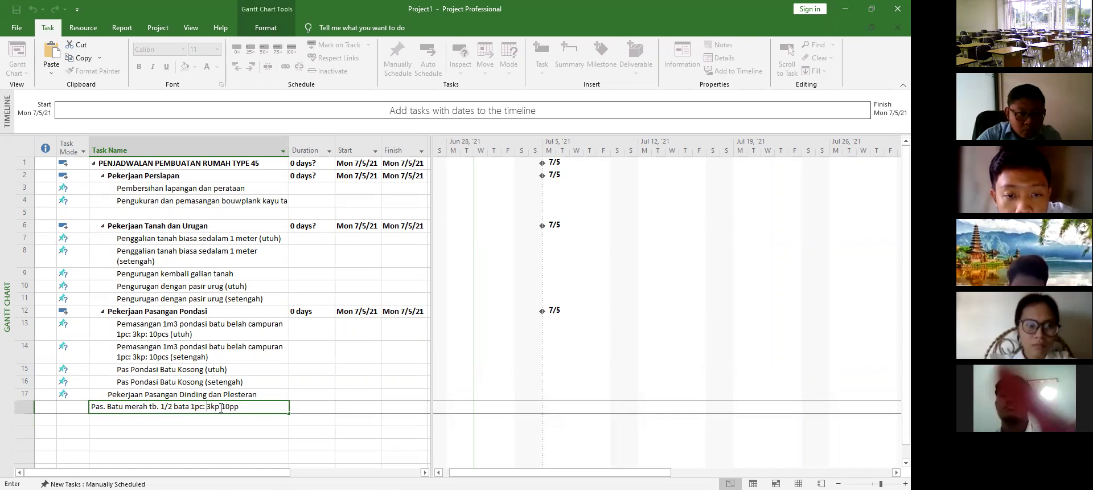
click(221, 406)
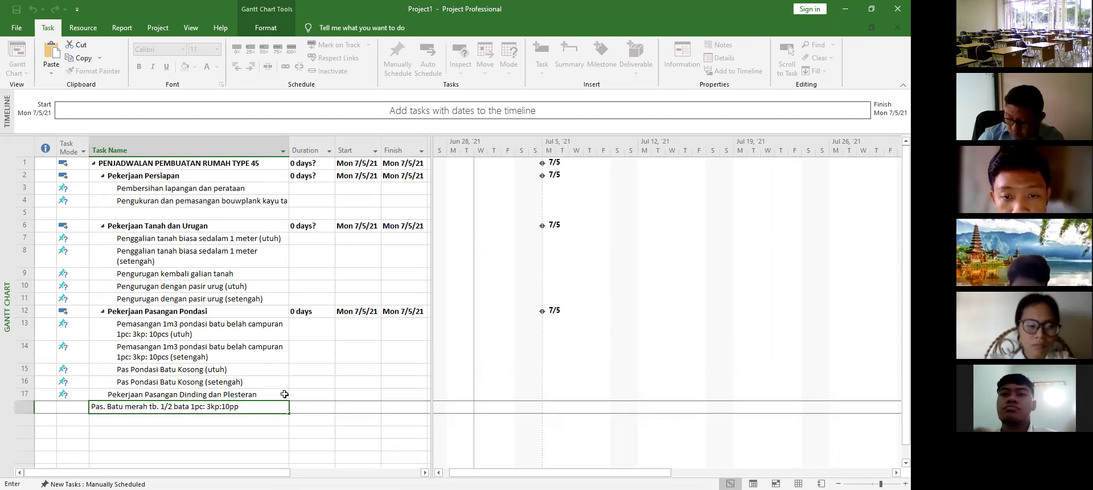
key(Tab)
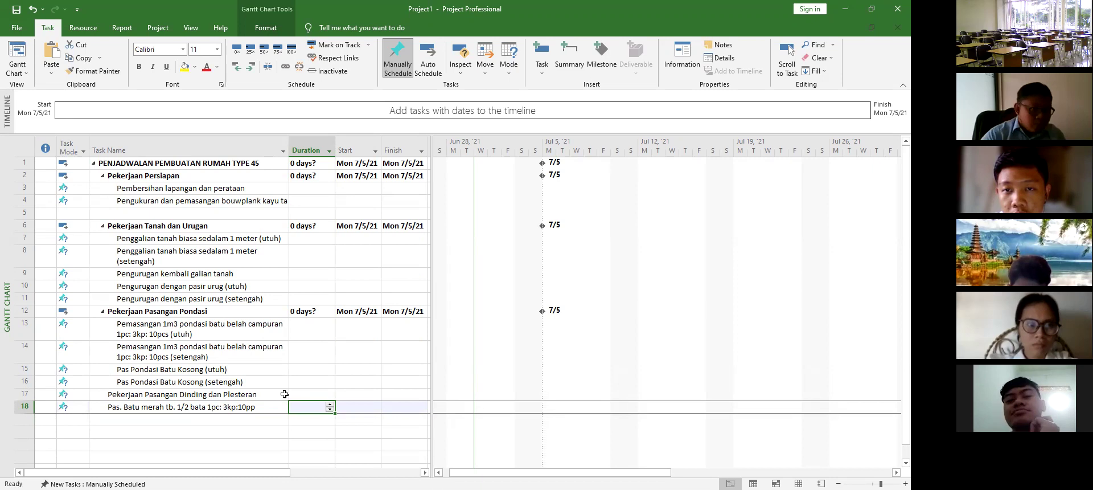
click(241, 407)
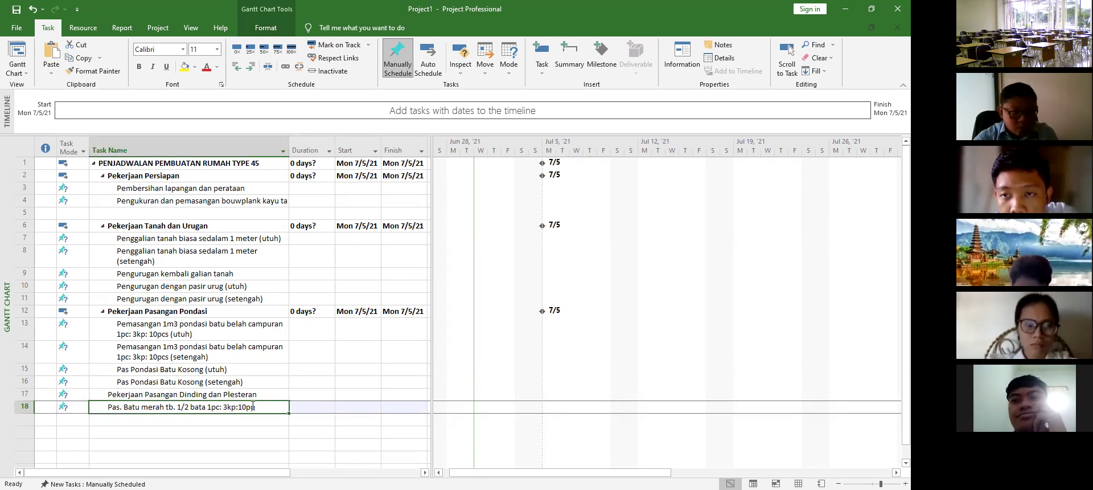
click(253, 406)
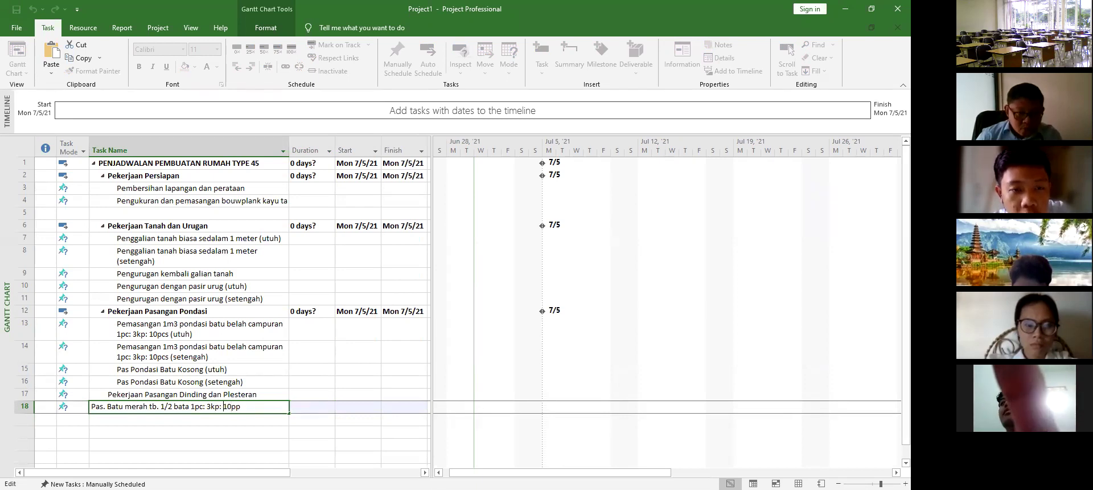
key(Return)
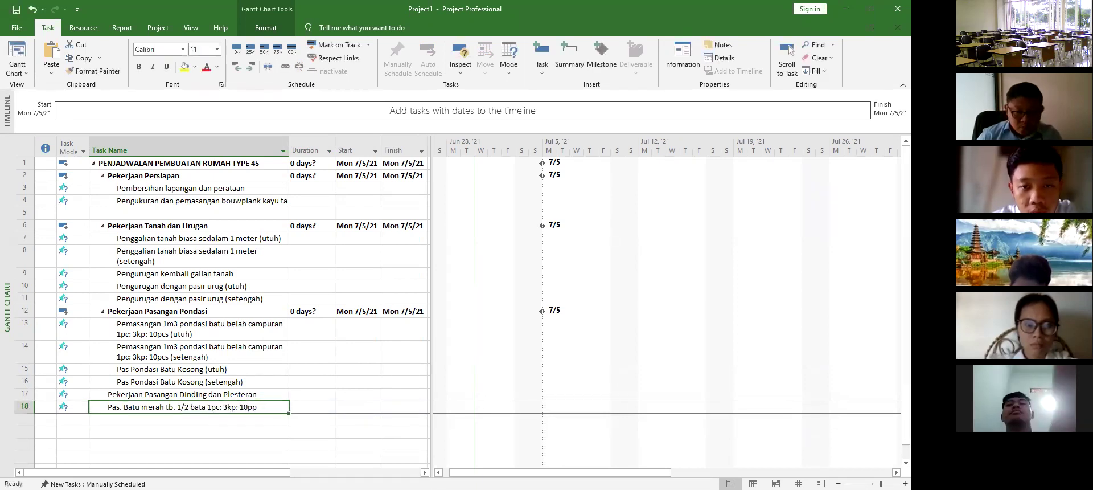
Step: Copy the row 18 task name into row 19 and change its mix ratio to 1pc: 5pp
key(ctrl+v)
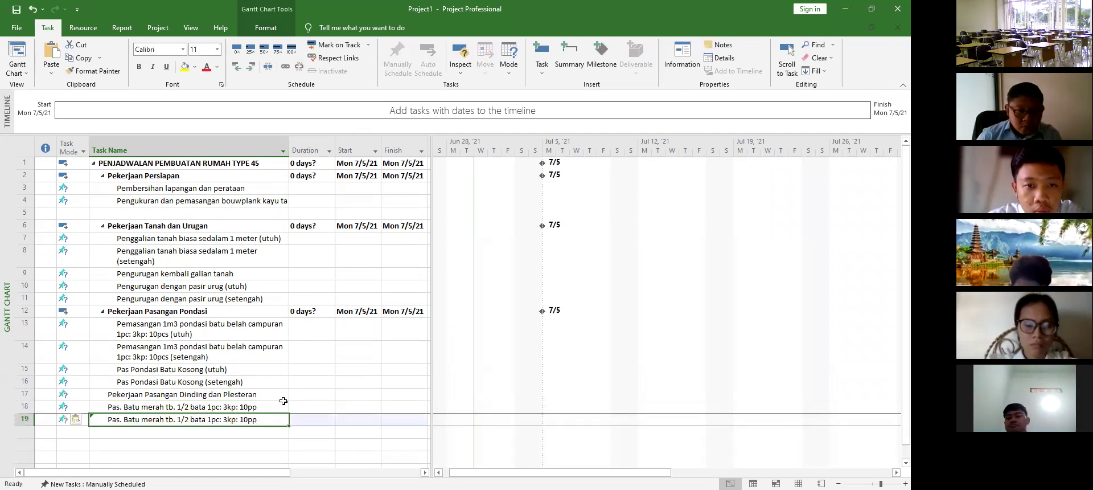
click(230, 419)
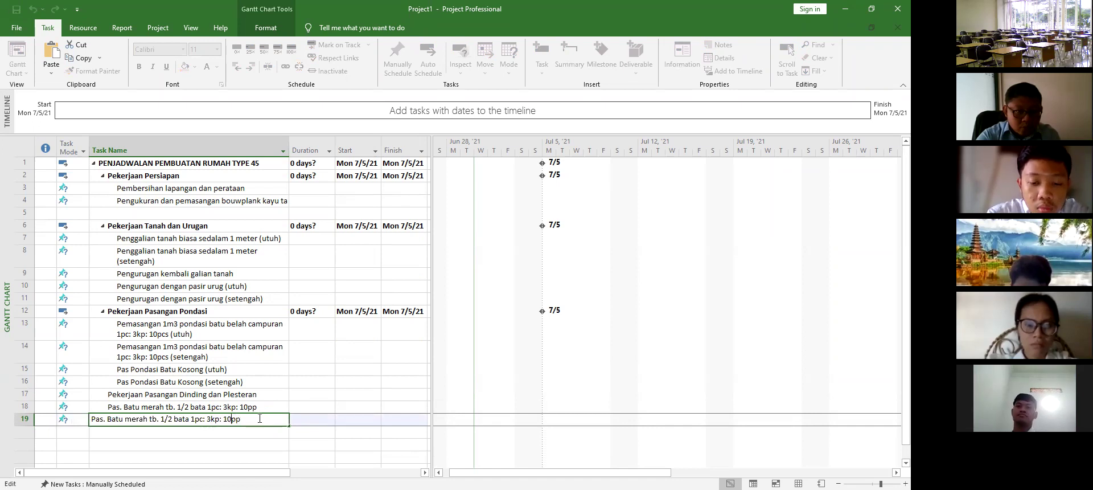
key(BackSpace)
key(BackSpace)
key(BackSpace)
key(BackSpace)
key(BackSpace)
key(BackSpace)
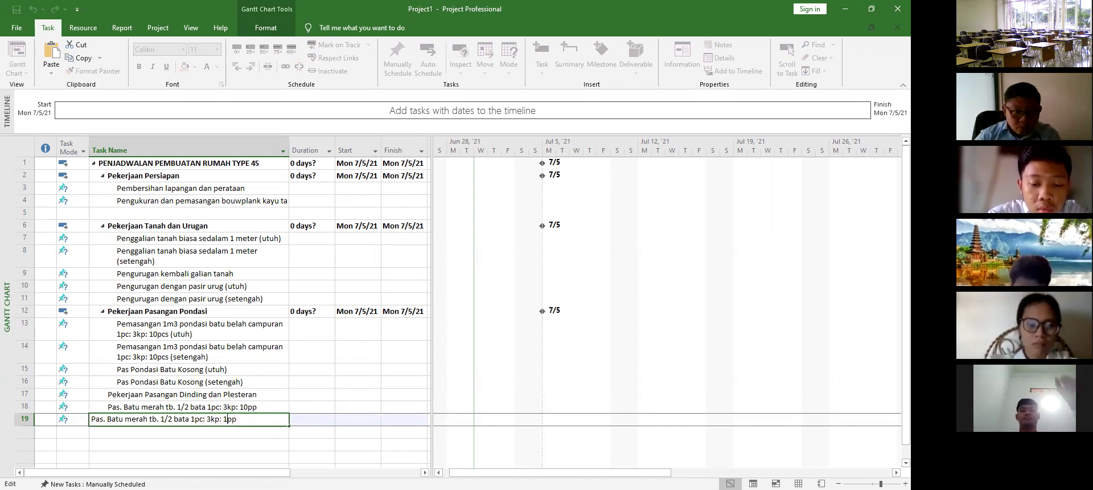
key(BackSpace)
text(5)
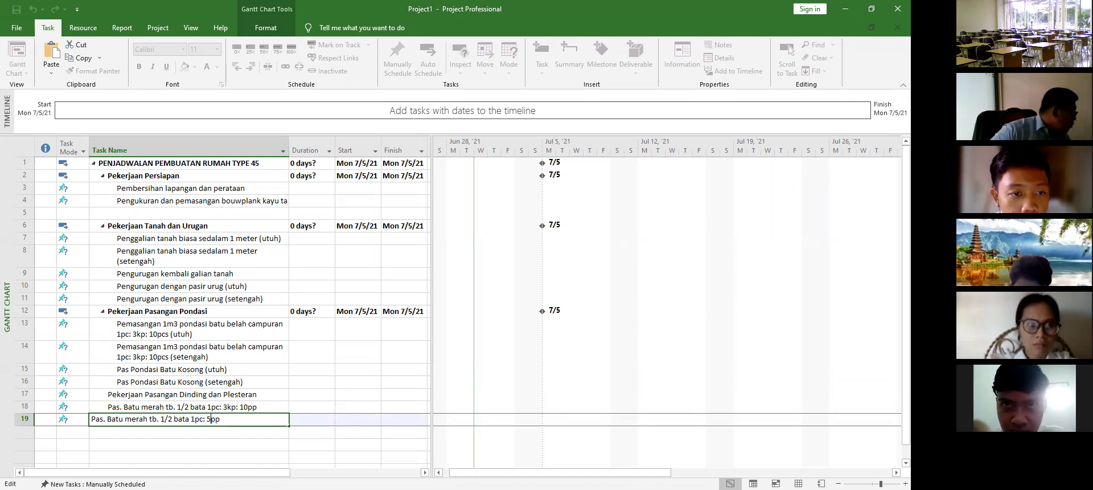
key(Return)
Step: Enter the task name "Pas. Rolaag batu merah 1 bata 1pc: 3pp" in row 20
text(P)
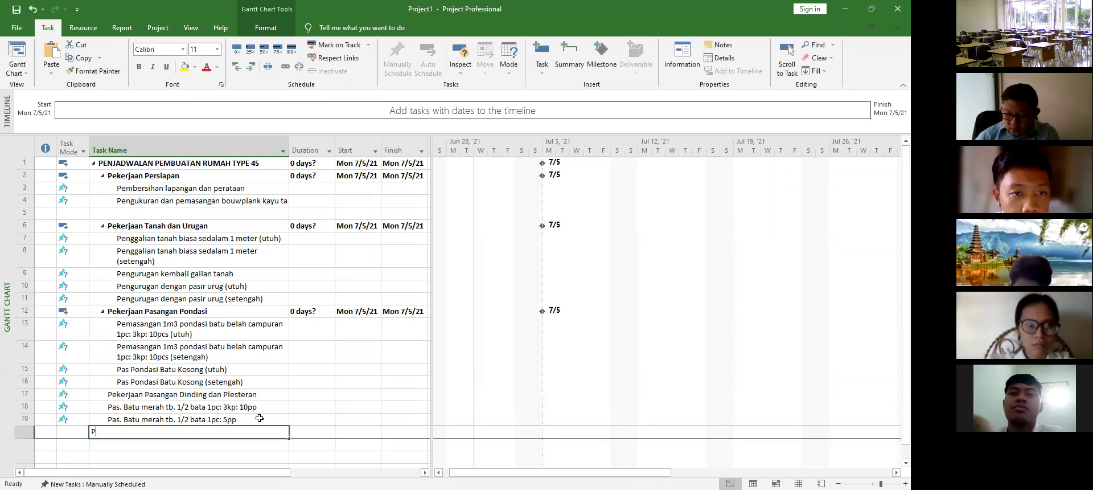
text(as. Ro)
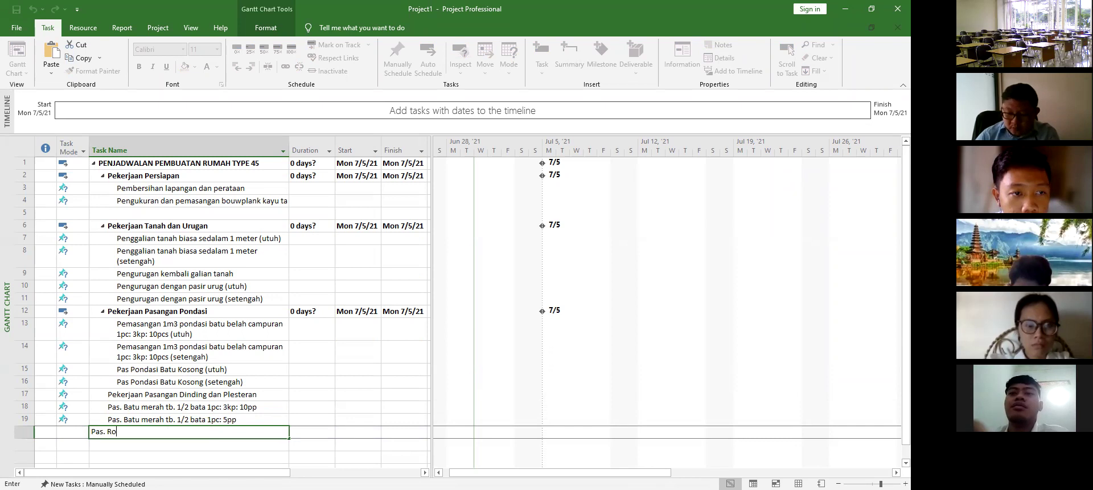
text(laag batu merah)
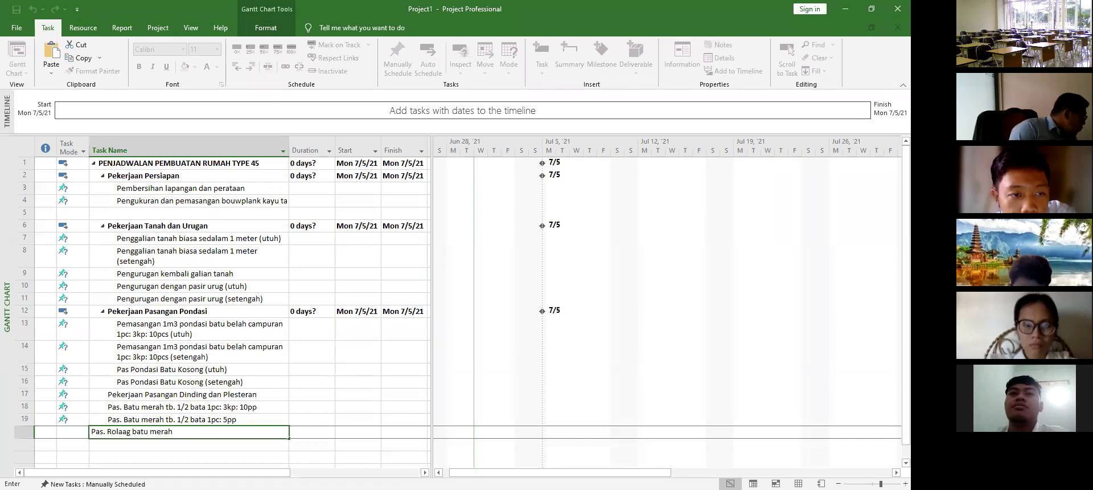
text(1/2 bata)
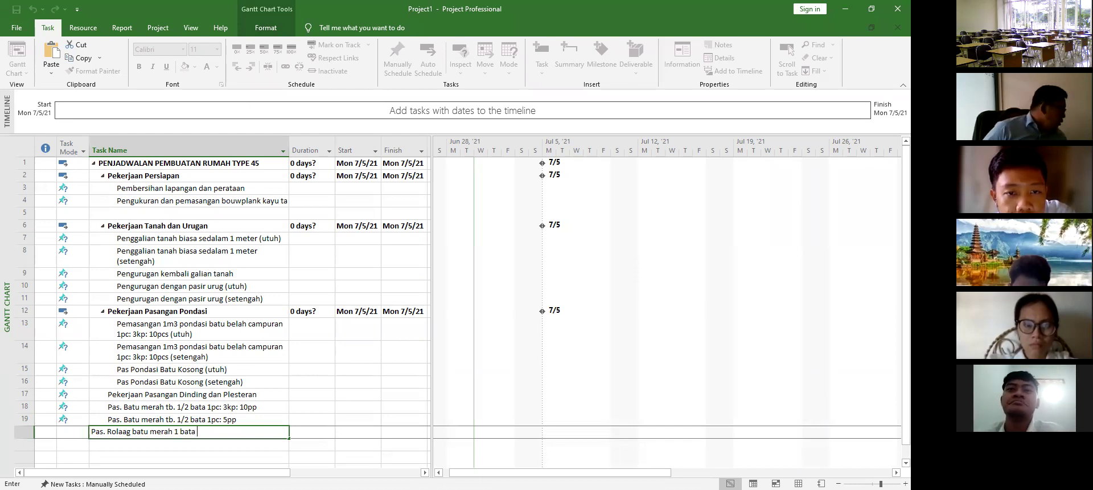
text( 1pc:)
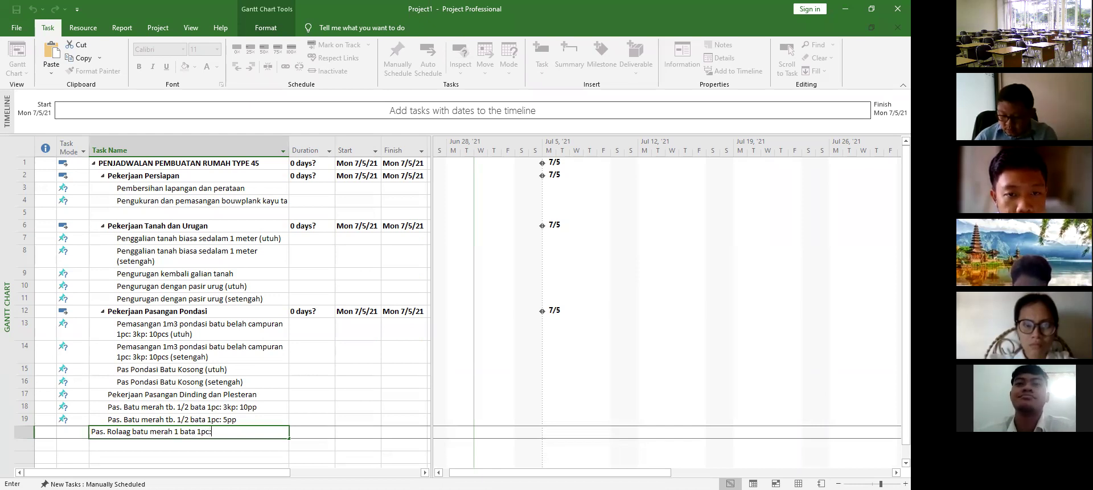
text( 3kp: 10p)
key(Escape)
key(Return)
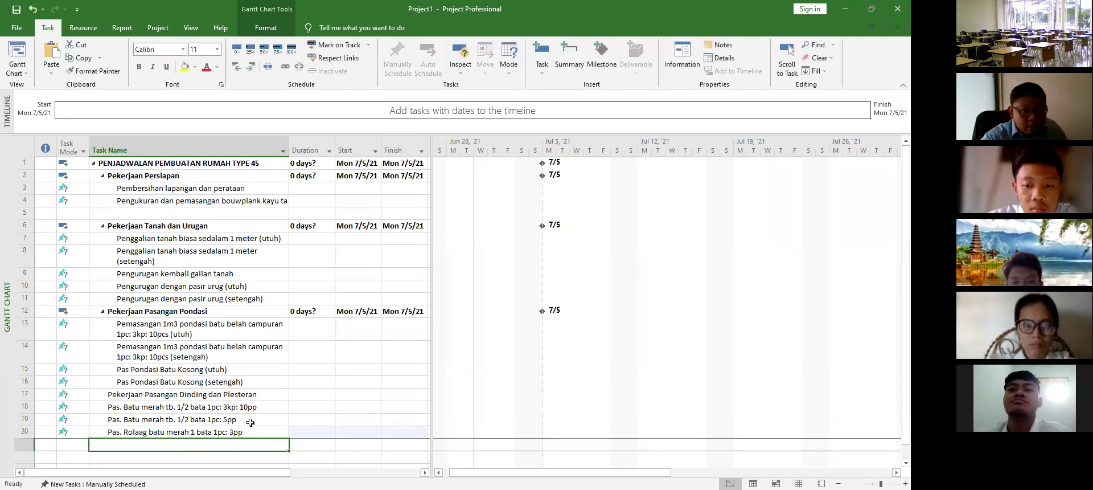
Step: Indent the three brick masonry tasks in rows 18 to 20 one level under the row 17 wall work task
drag(170, 407, 169, 430)
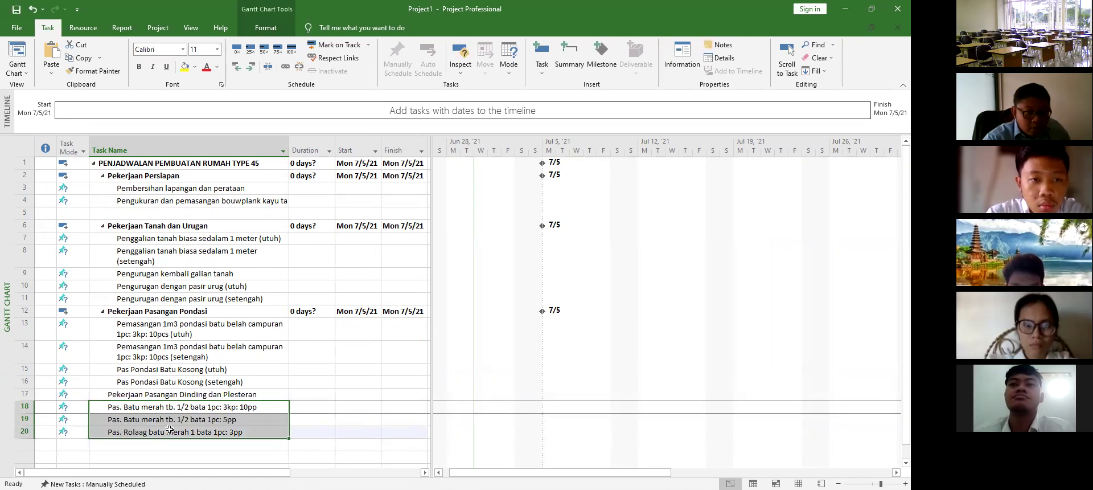
click(252, 66)
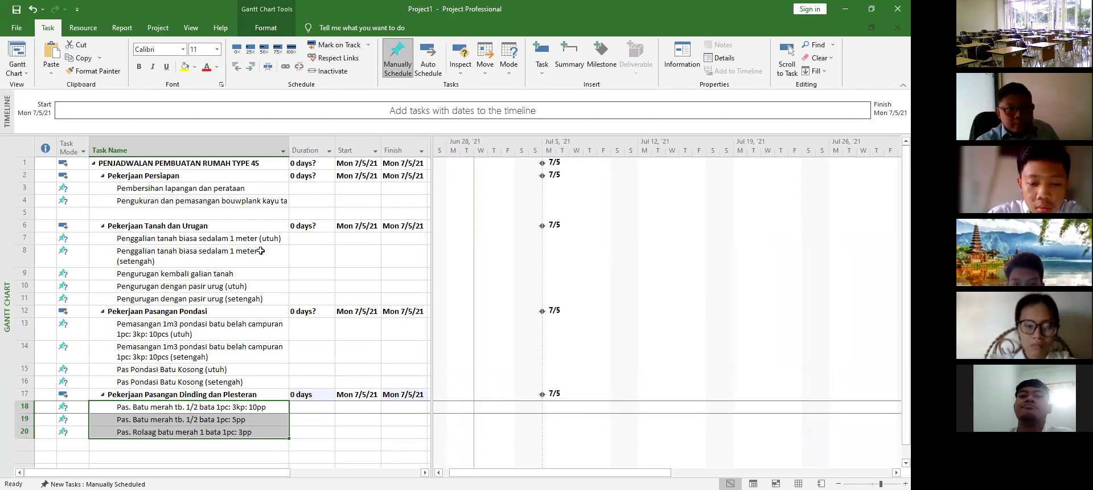
Step: Save the project to the Desktop as "Latihan project"
click(17, 9)
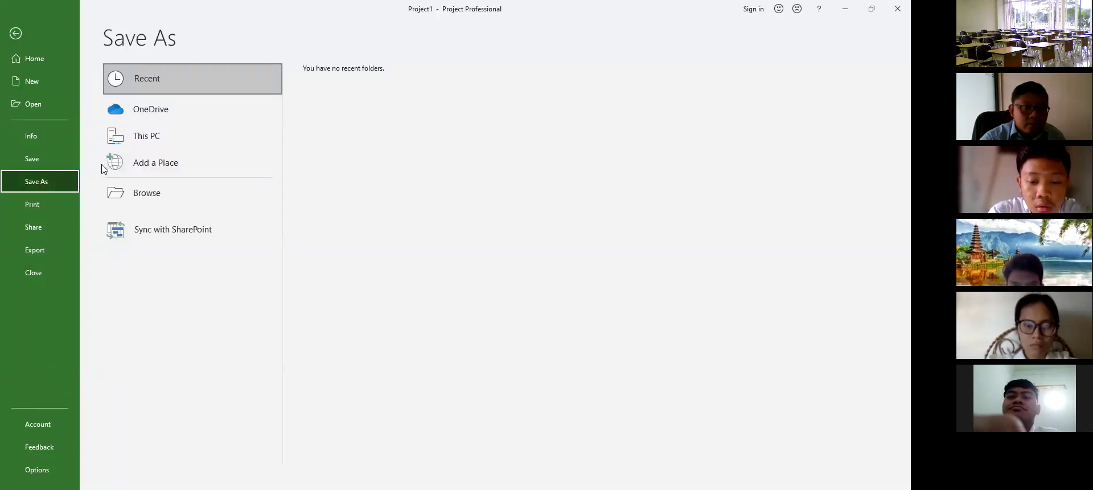
click(140, 147)
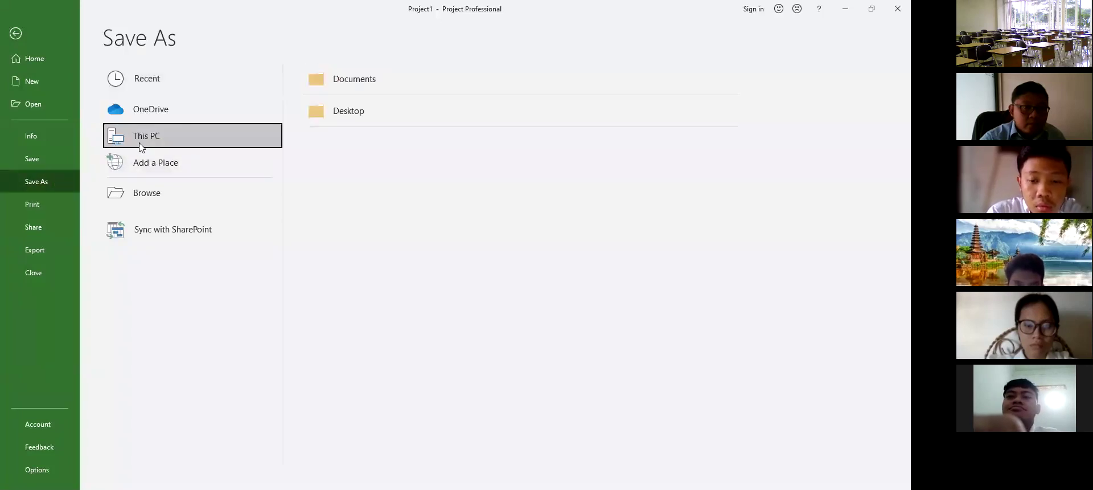
click(346, 106)
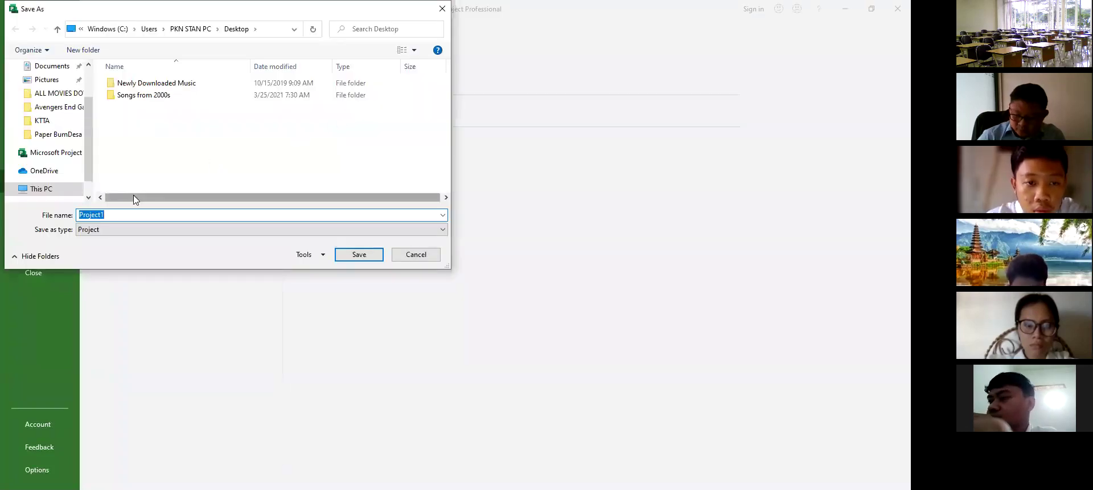
text(Latyihan)
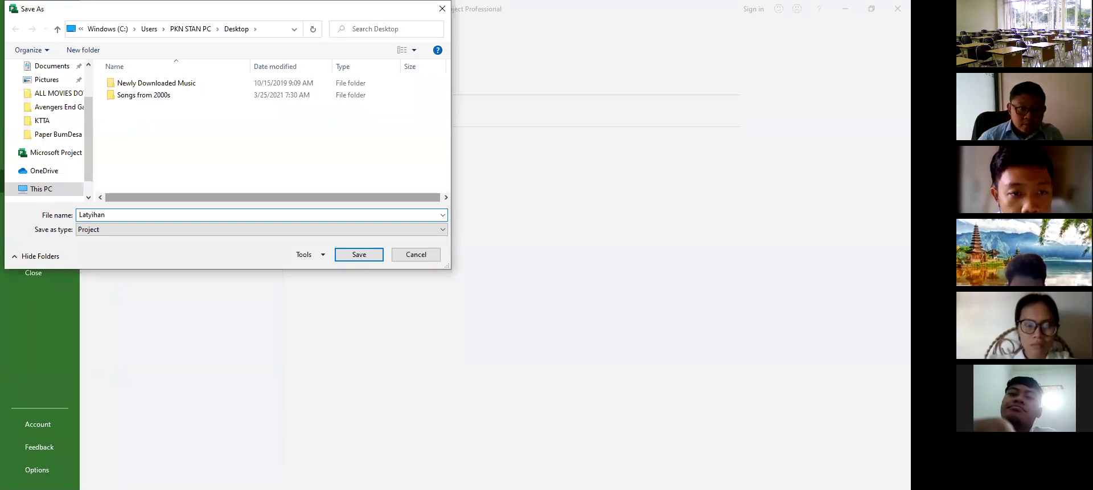
key(BackSpace)
key(BackSpace)
key(BackSpace)
key(BackSpace)
text(i)
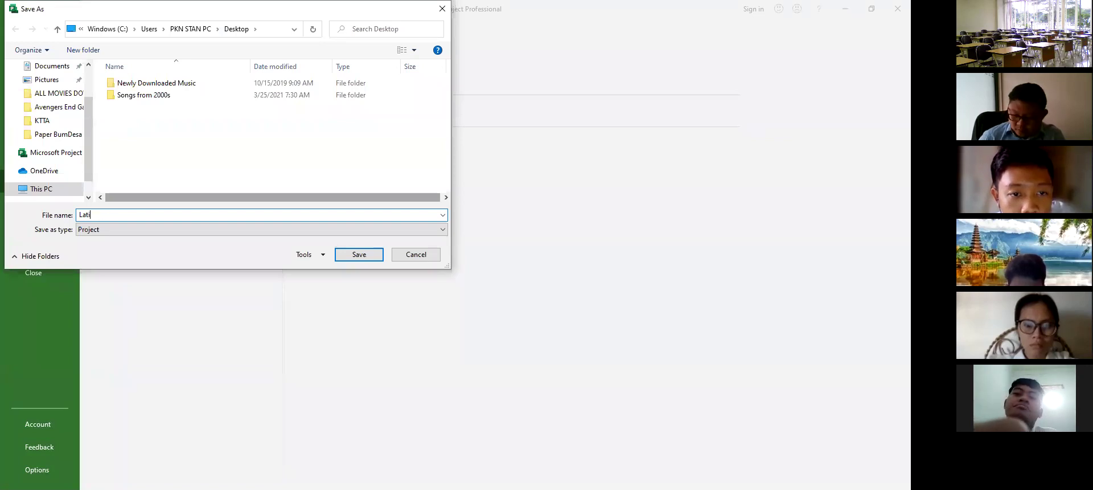
text(han project)
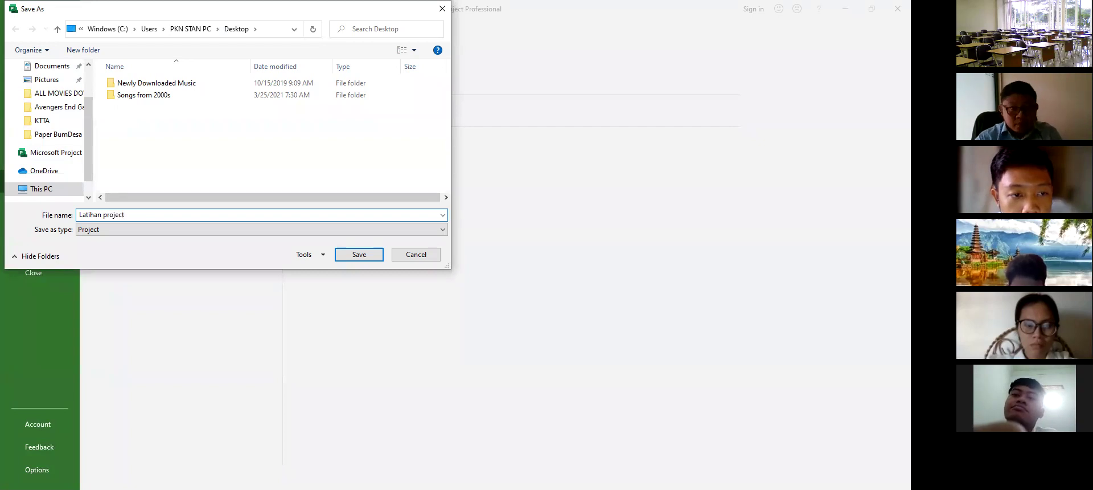
click(357, 254)
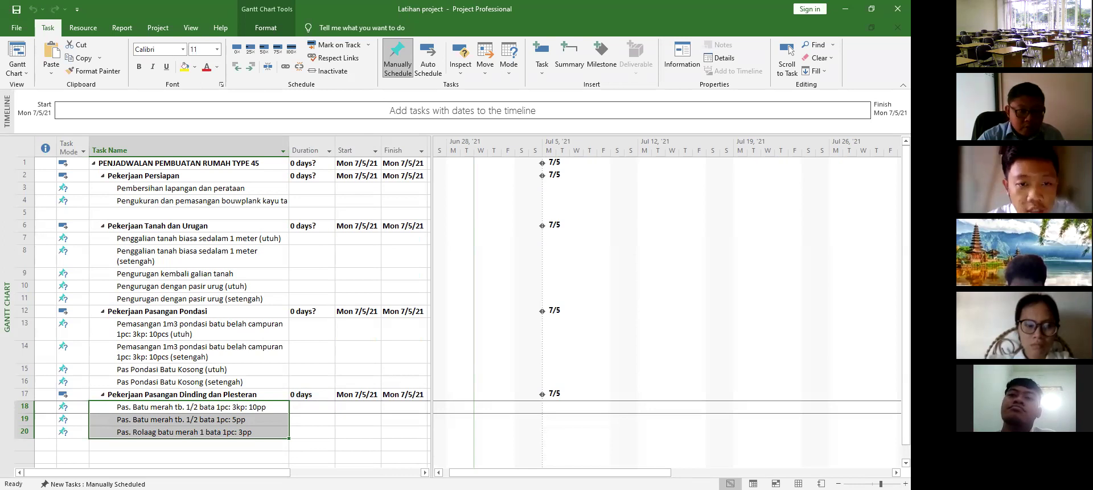
Step: Fit the Task Name column to its longest name, and narrow it again so long names wrap onto two lines
click(414, 100)
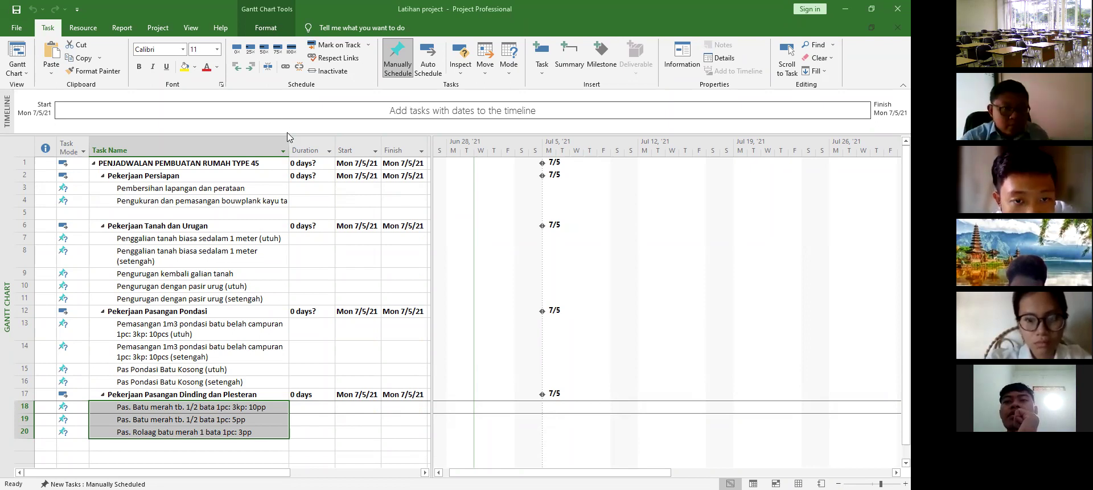
click(317, 204)
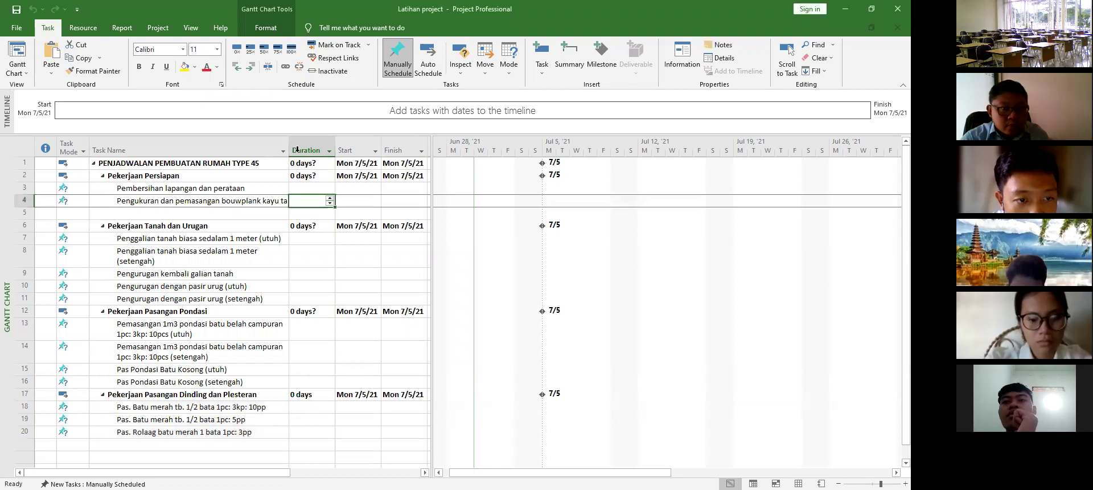
double_click(289, 142)
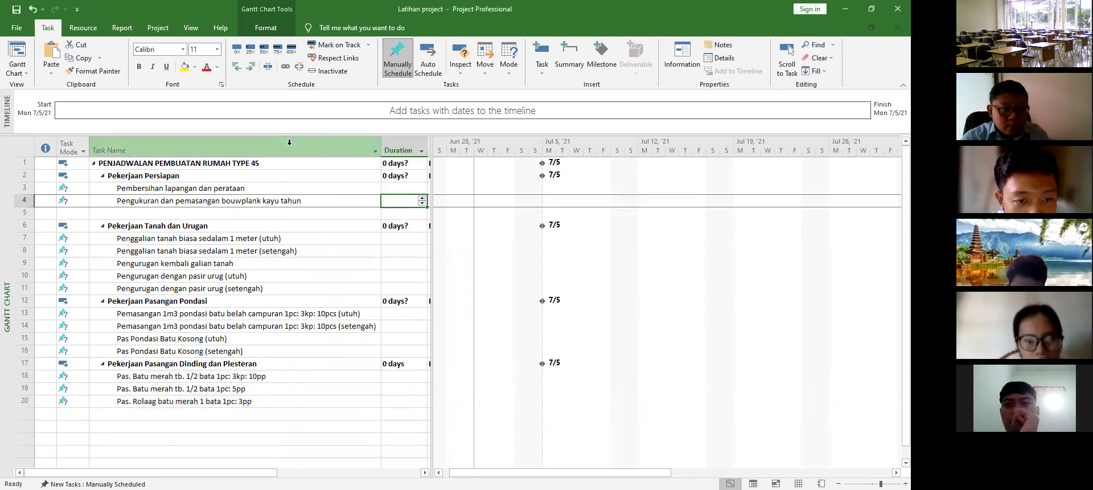
drag(381, 147, 292, 145)
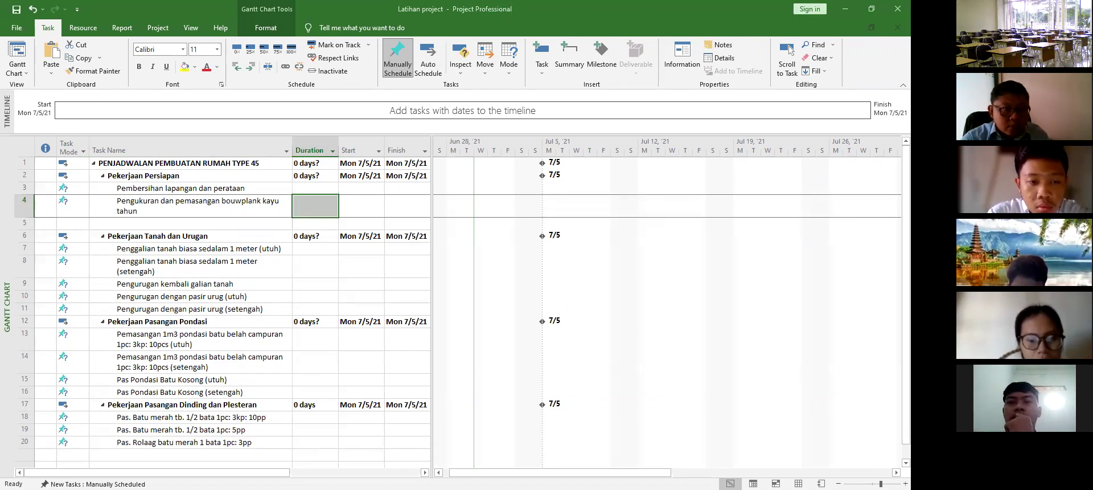
Step: Set the preparation subtasks' durations to 3 days for row 3 and 2 days for row 4
click(312, 211)
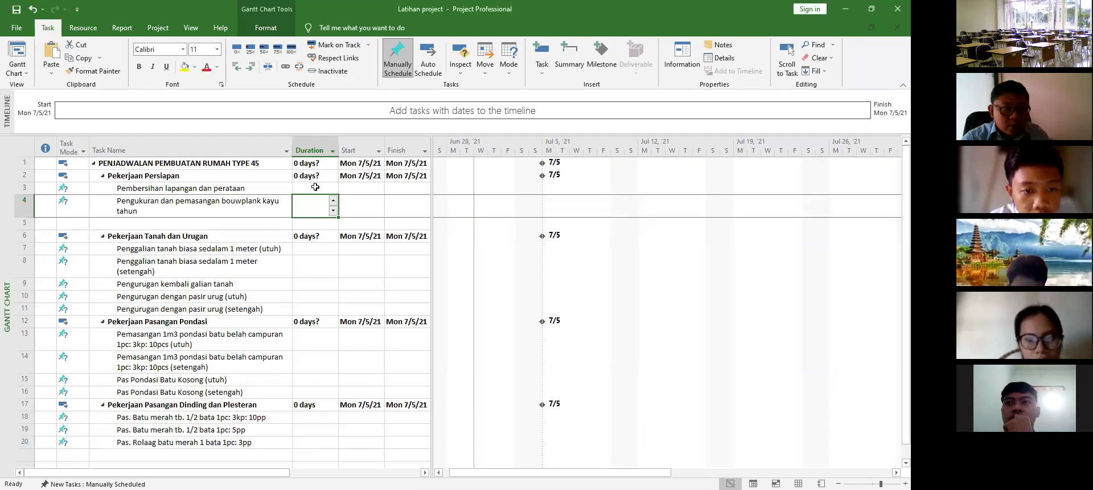
click(316, 188)
text(3 days)
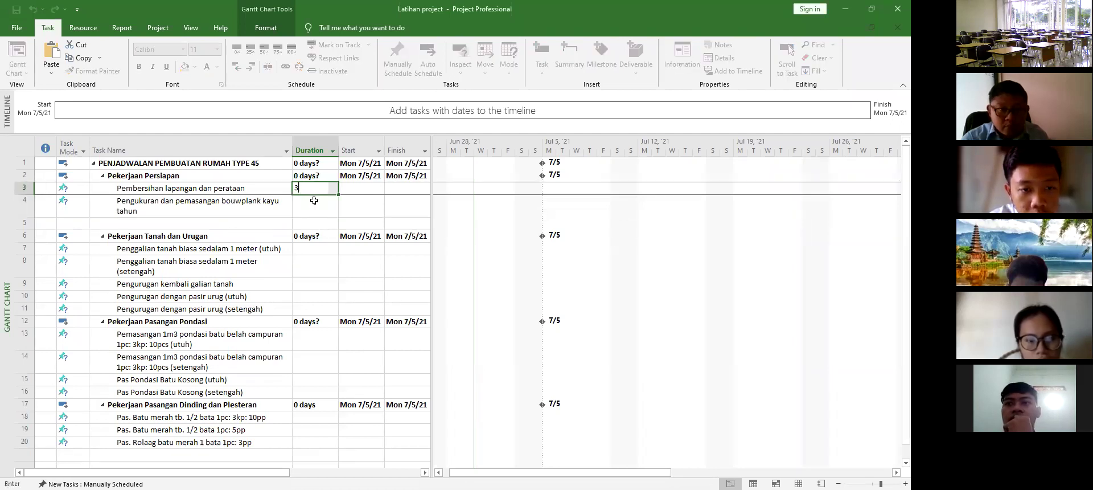
click(316, 207)
text(3)
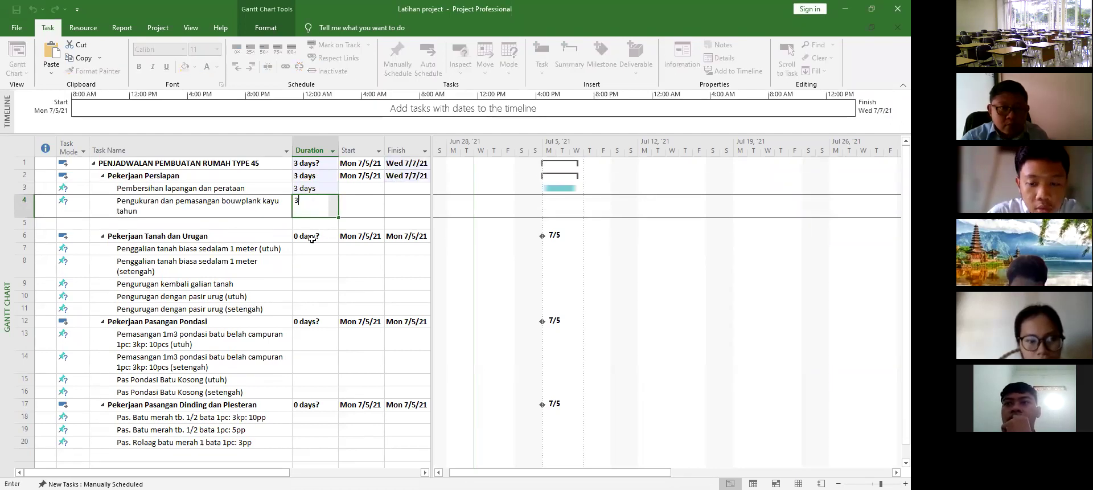
click(313, 248)
click(312, 200)
text(2)
key(Return)
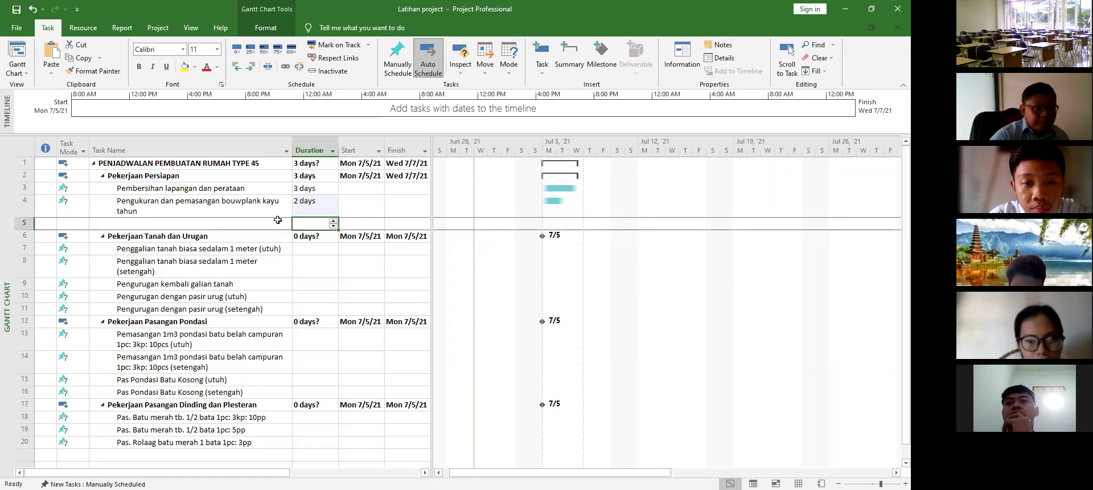
Step: Set the earthwork subtasks' durations to 3 days for rows 7 and 8 and 1 day for rows 9 to 11
click(310, 247)
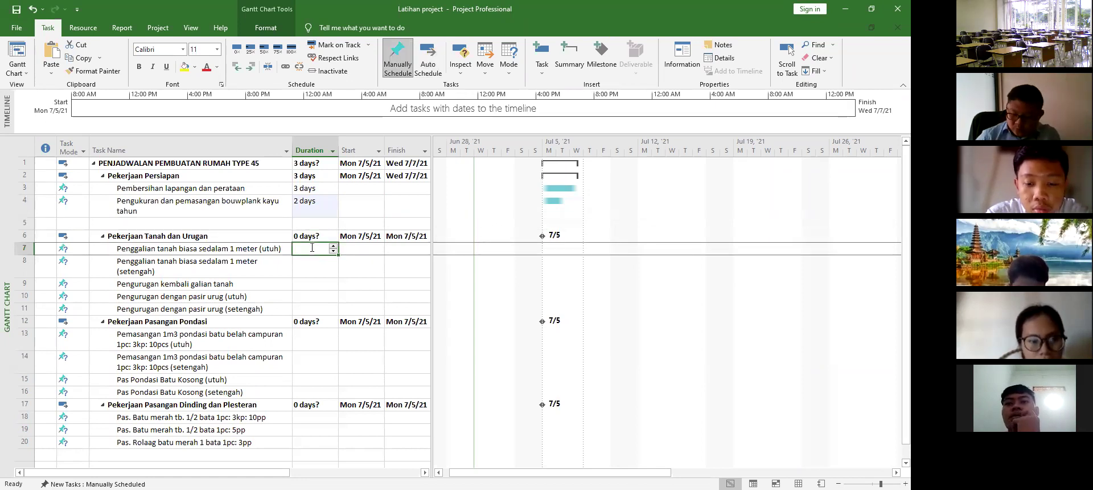
click(311, 247)
text(3)
key(Return)
text(3)
key(Return)
text(1)
key(Return)
text(1)
key(Return)
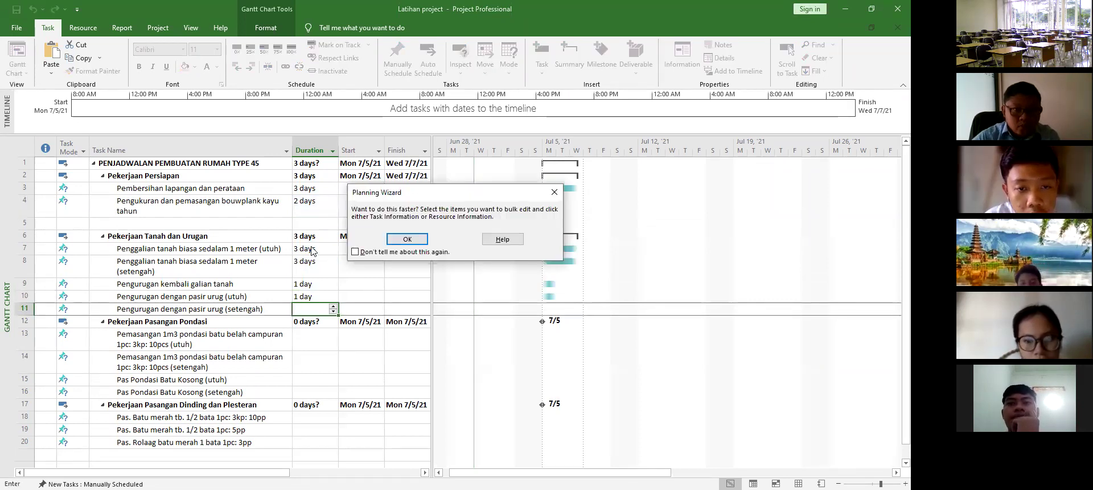
click(404, 238)
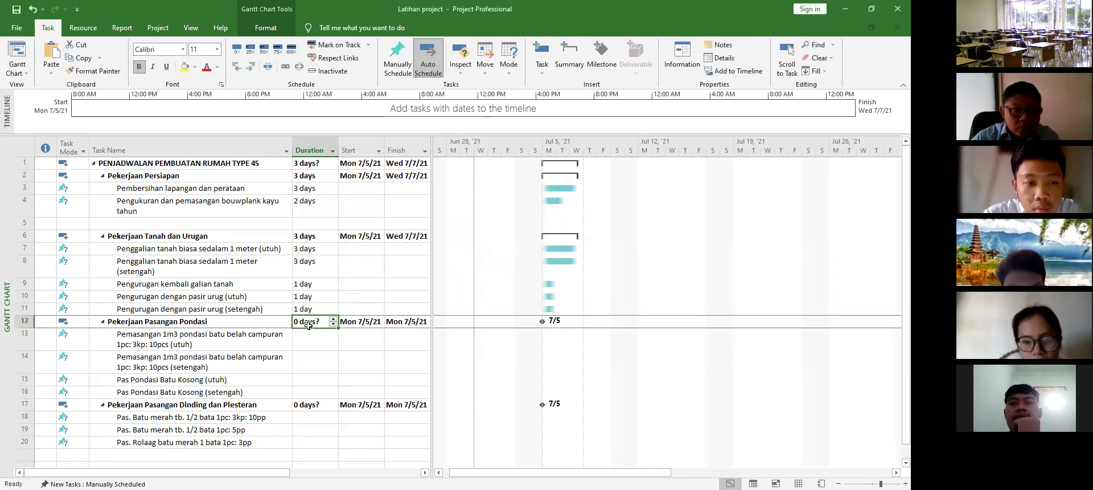
Step: Set the foundation subtasks' durations to 3 days for row 13, 2 days for row 14, and 1 day for rows 15 and 16
click(317, 340)
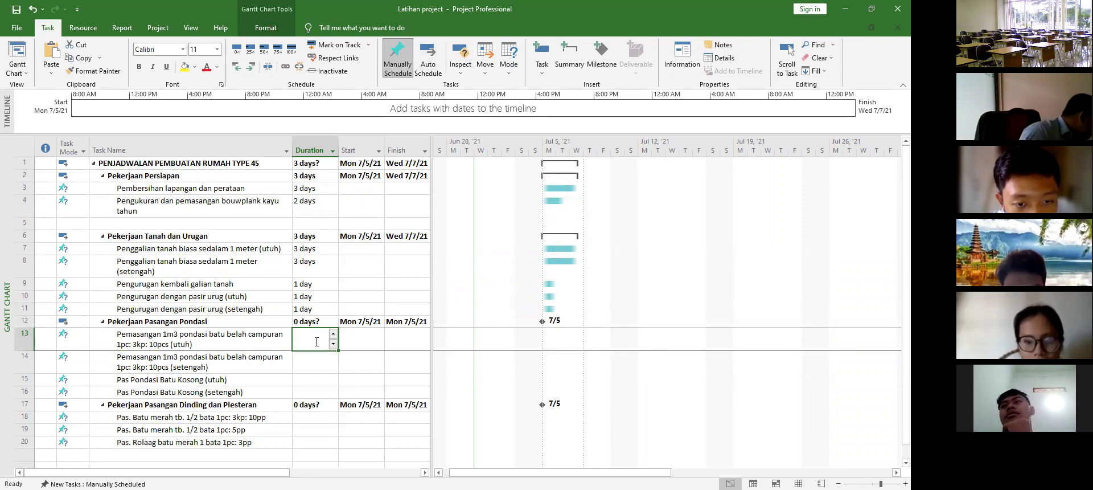
text(3 days)
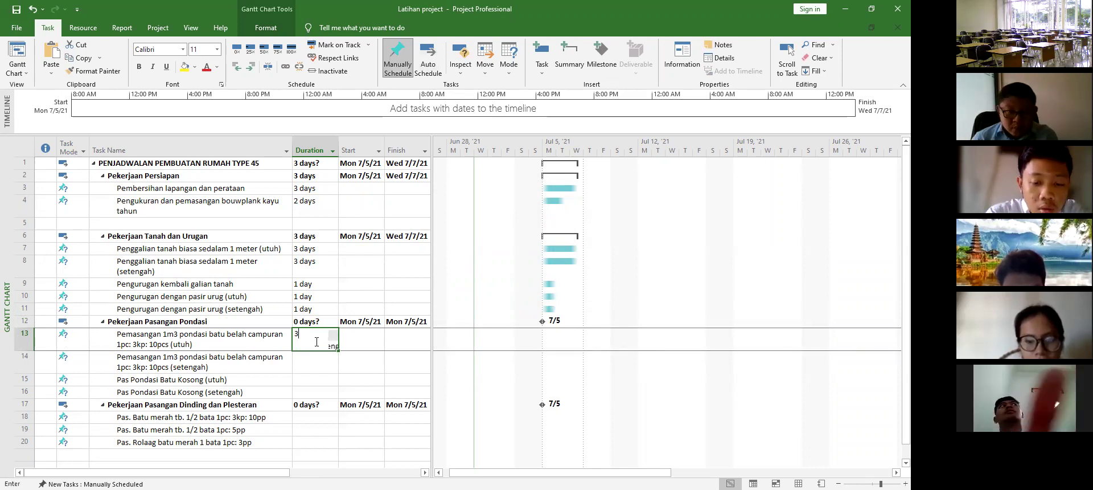
key(Return)
text(2 days)
key(Return)
text(1)
key(Return)
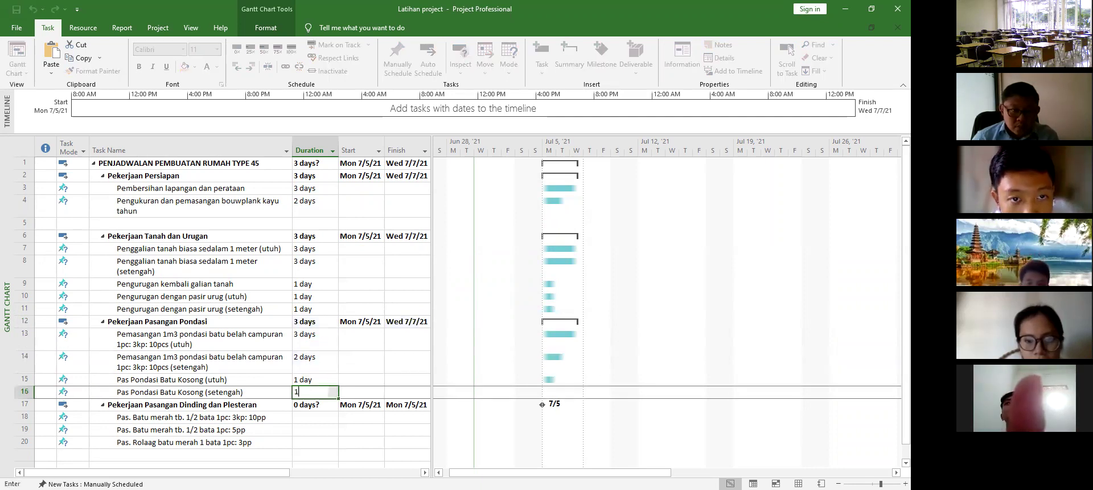
text(1)
key(Return)
key(Return)
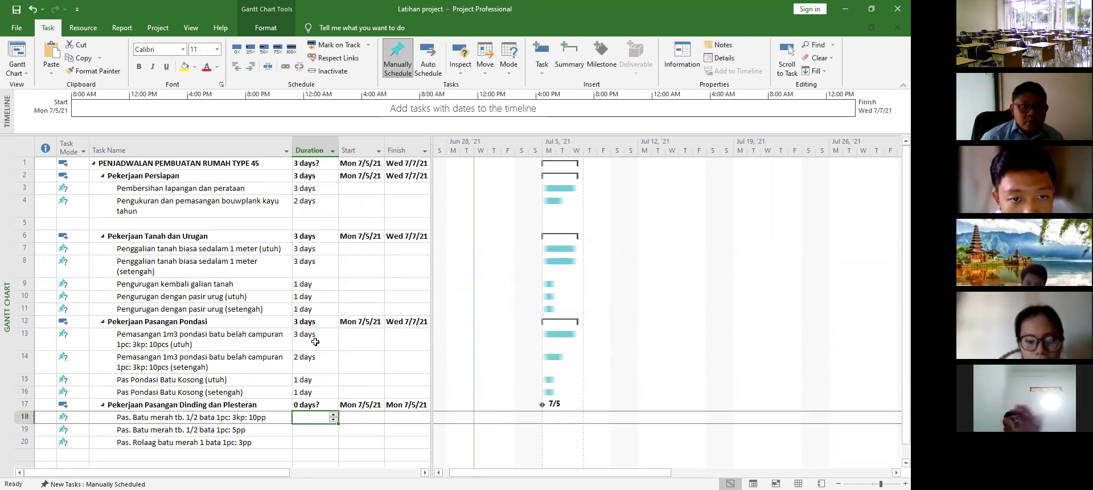
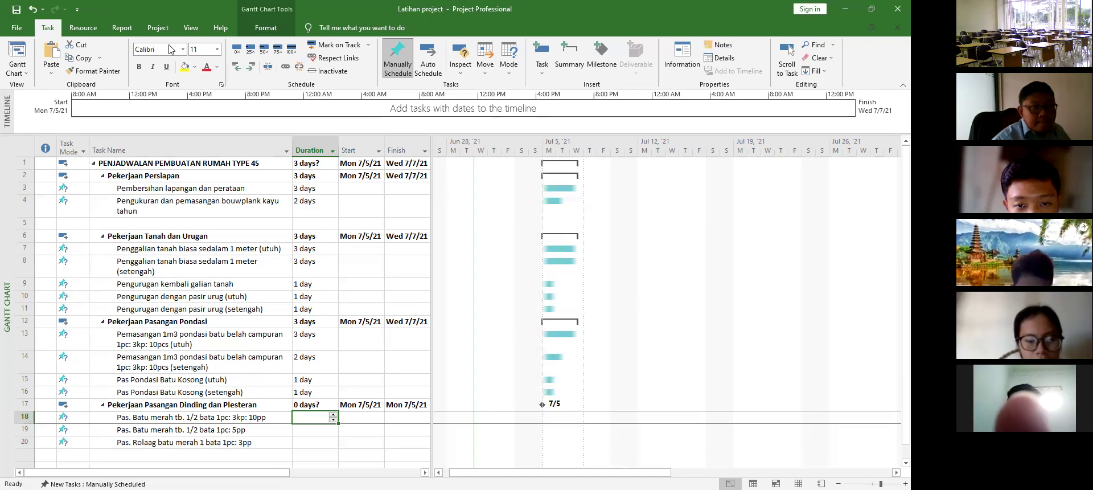
Step: In the project's calendar and schedule options, set 22 days per month and show assignment units as Decimal
click(157, 27)
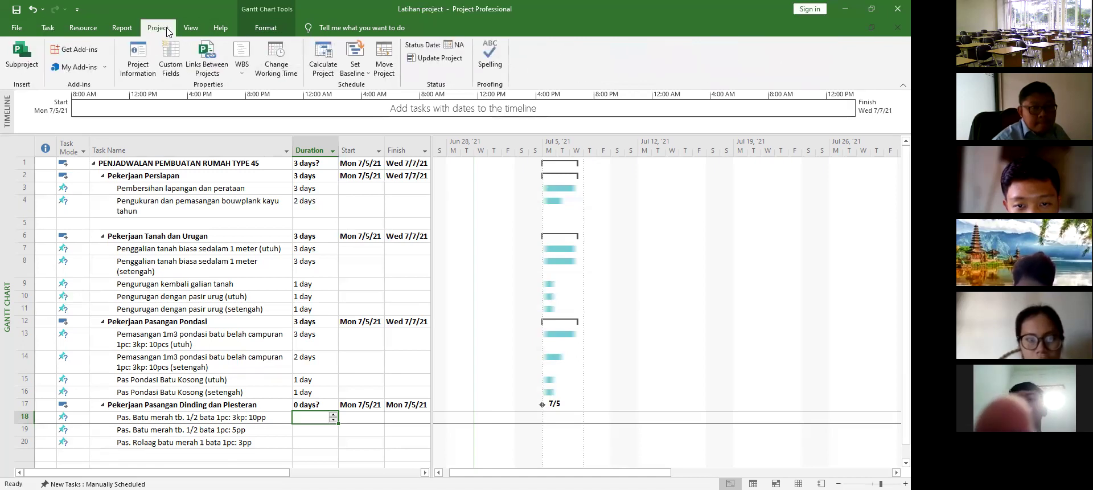
click(275, 61)
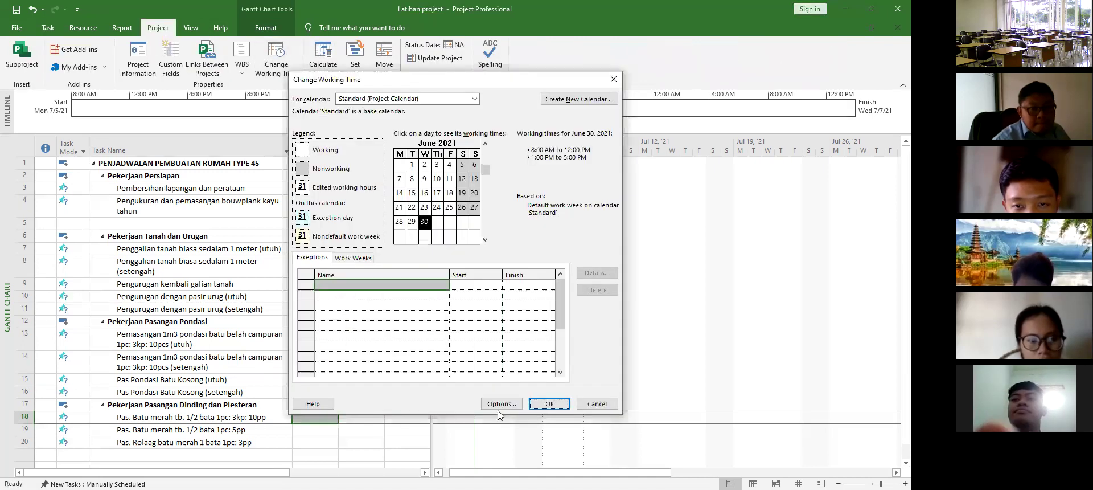
click(497, 404)
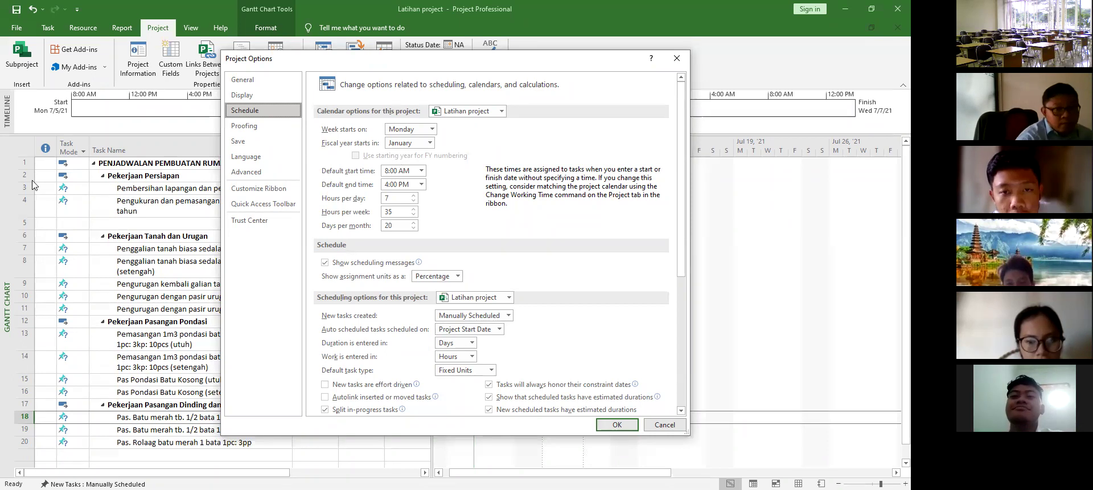
click(415, 223)
click(416, 223)
click(416, 222)
click(415, 223)
click(415, 222)
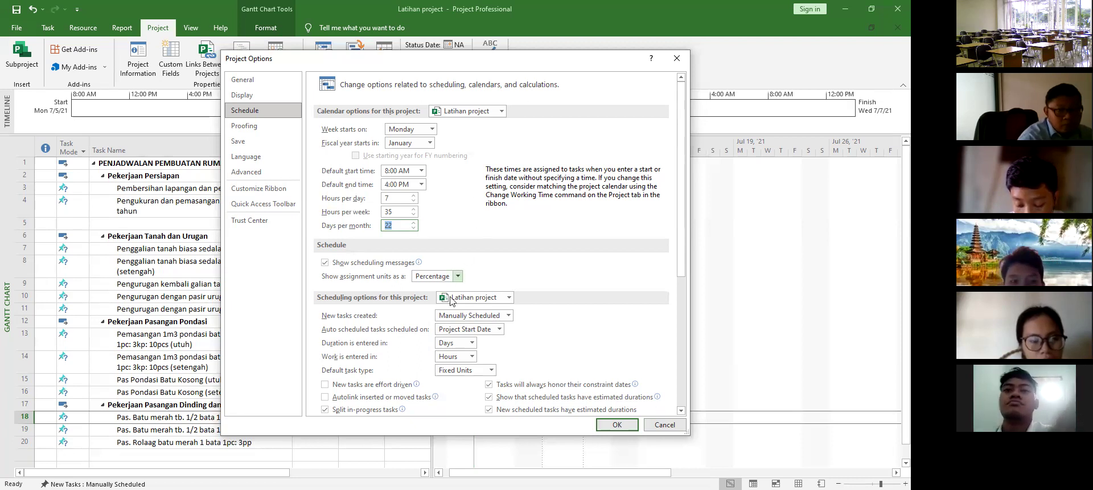
click(457, 277)
key(Return)
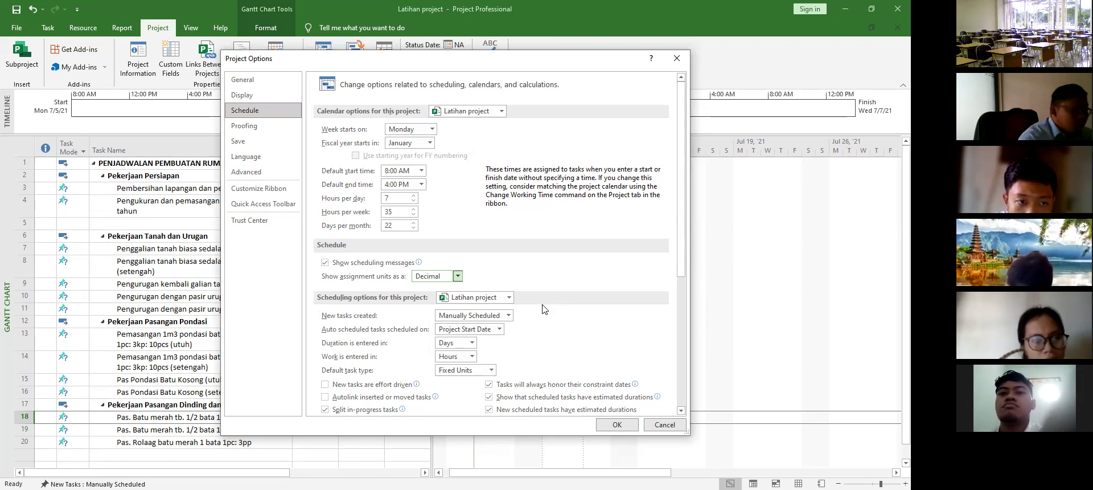
click(617, 424)
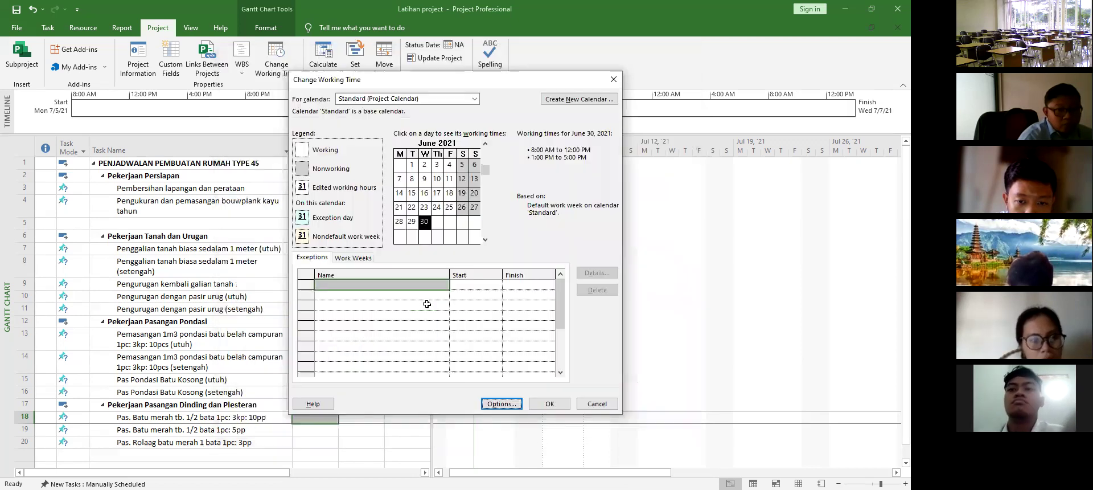
click(357, 259)
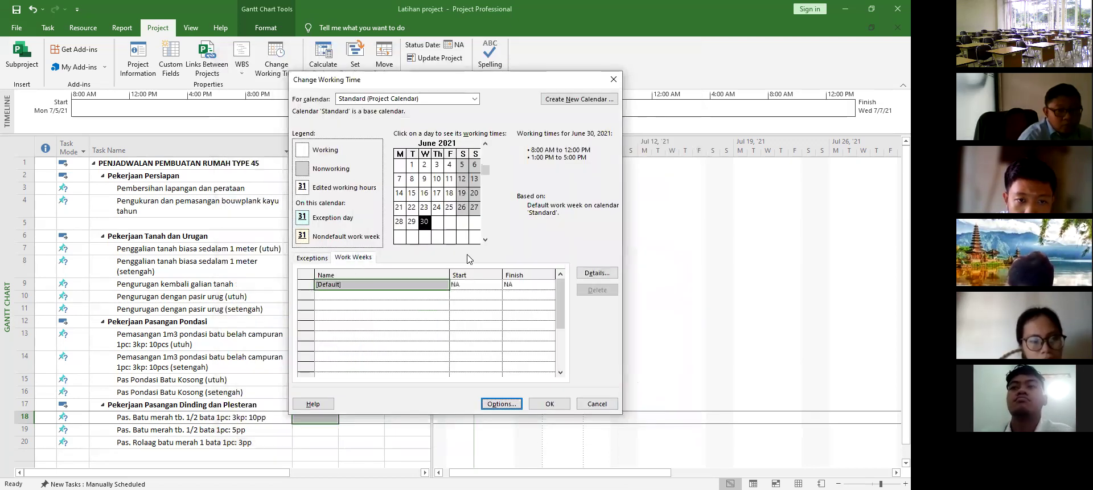
click(592, 274)
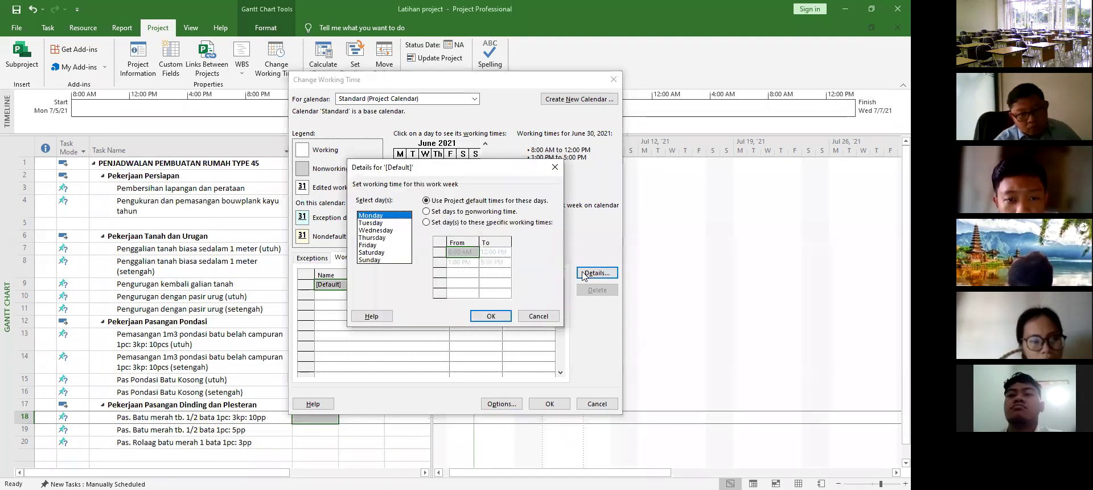
shift+click(375, 246)
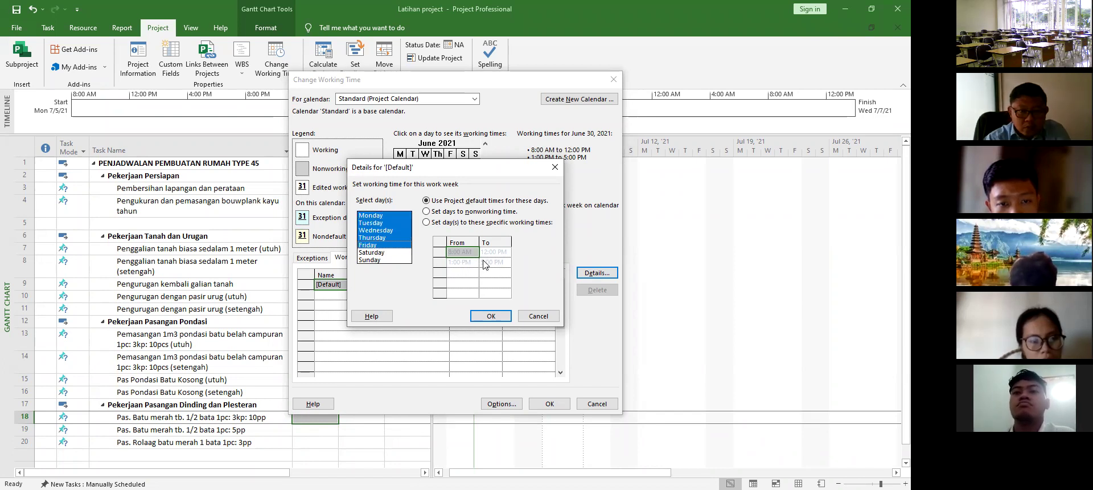
click(426, 222)
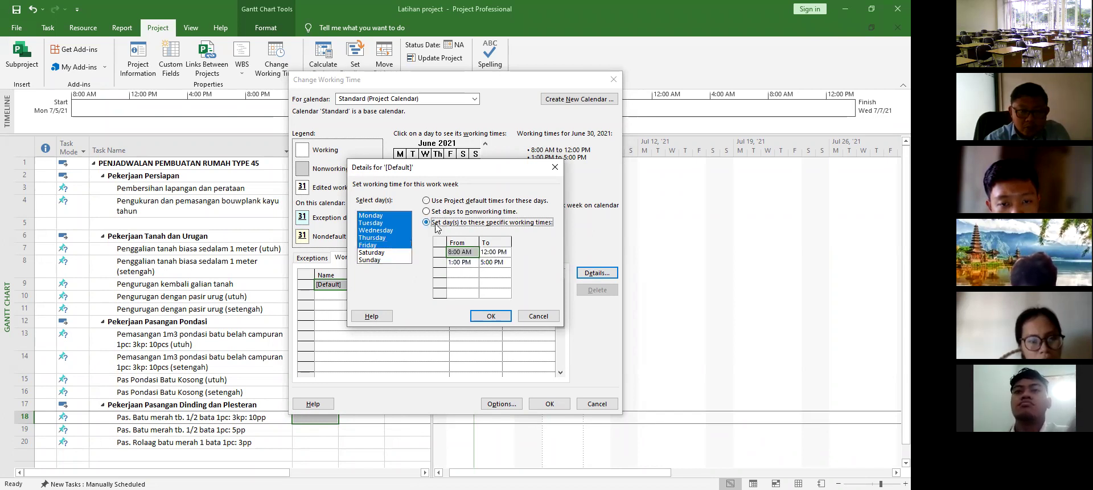
click(488, 261)
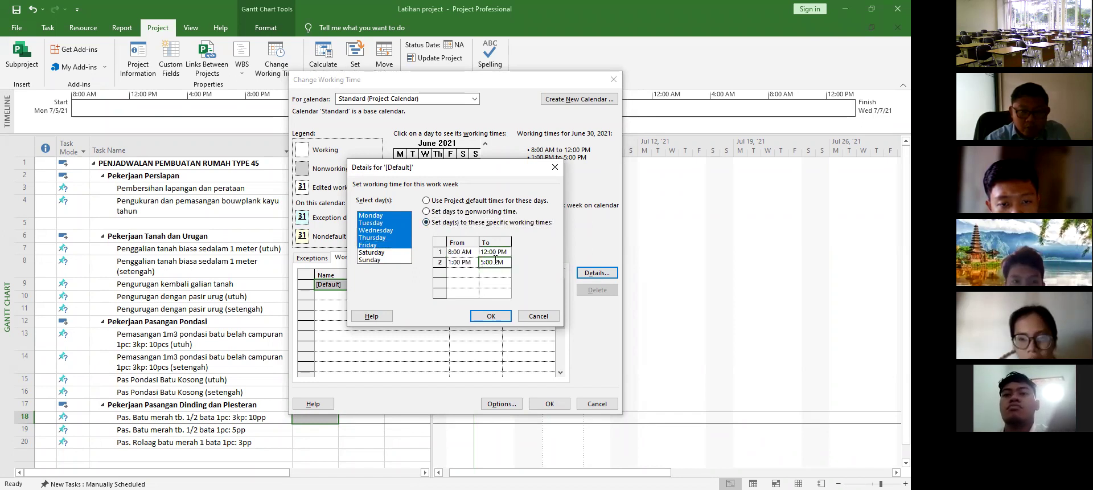
click(489, 261)
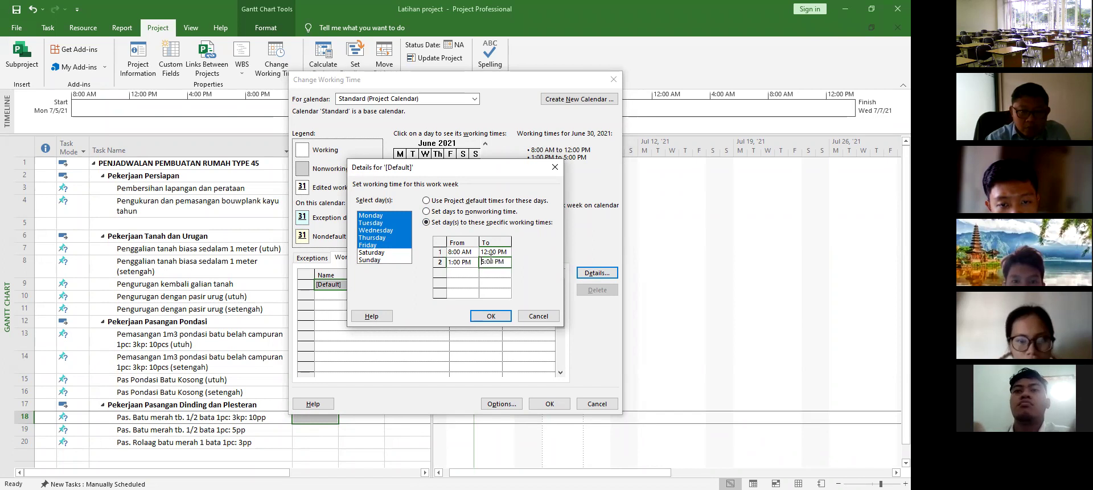
key(BackSpace)
text(4)
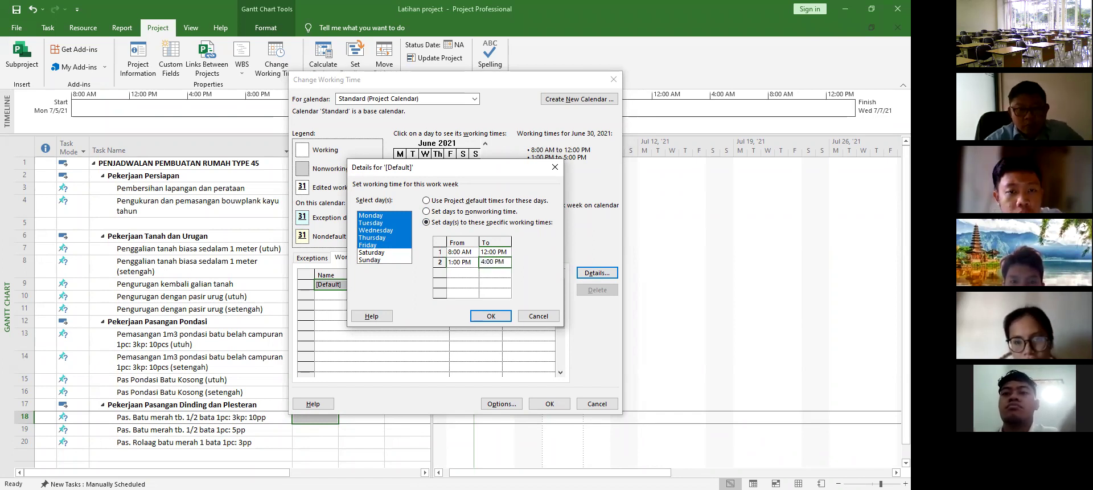
click(384, 90)
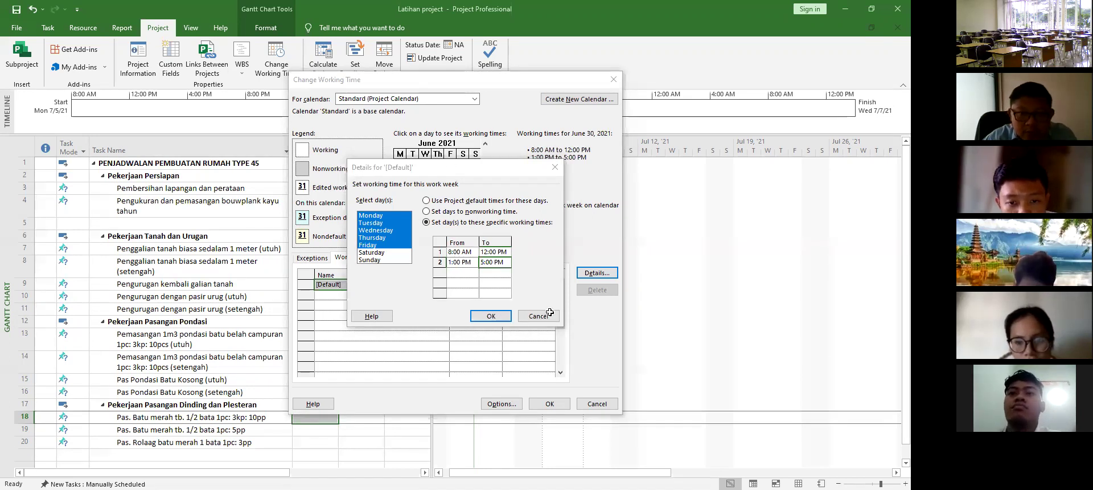
key(Escape)
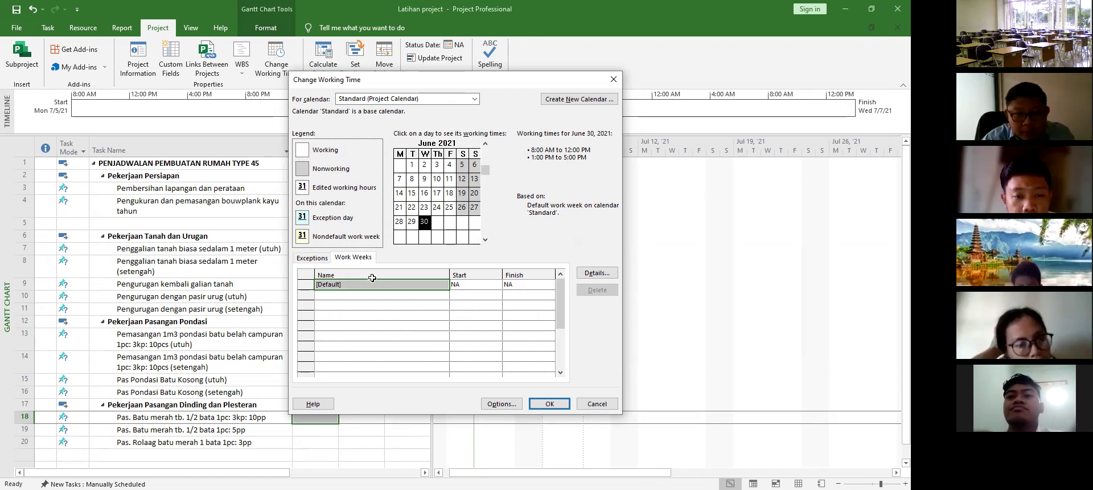
Step: Give Monday to Friday specific working times in the default work week, with the afternoon period ending at 4:00 PM, and apply the calendar changes
click(322, 258)
click(347, 257)
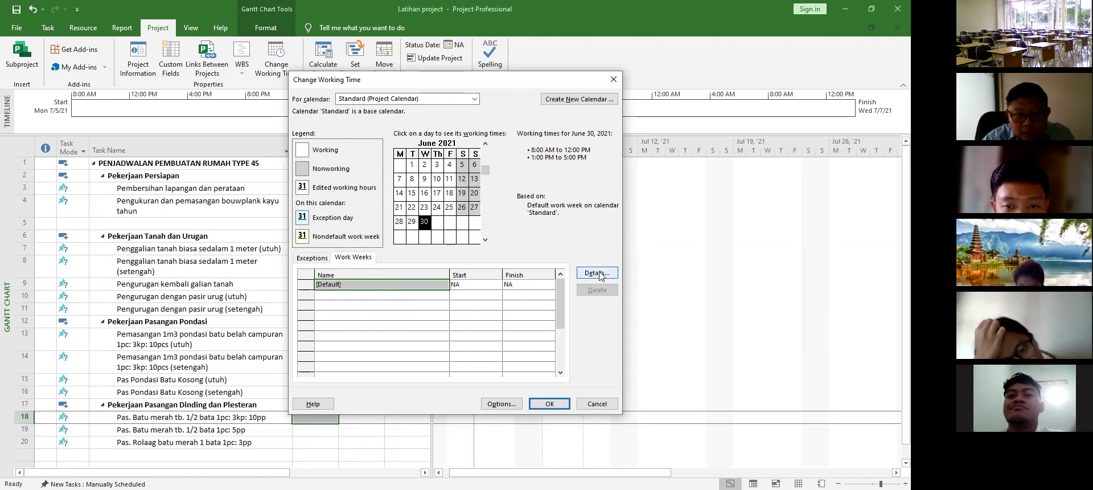
click(597, 273)
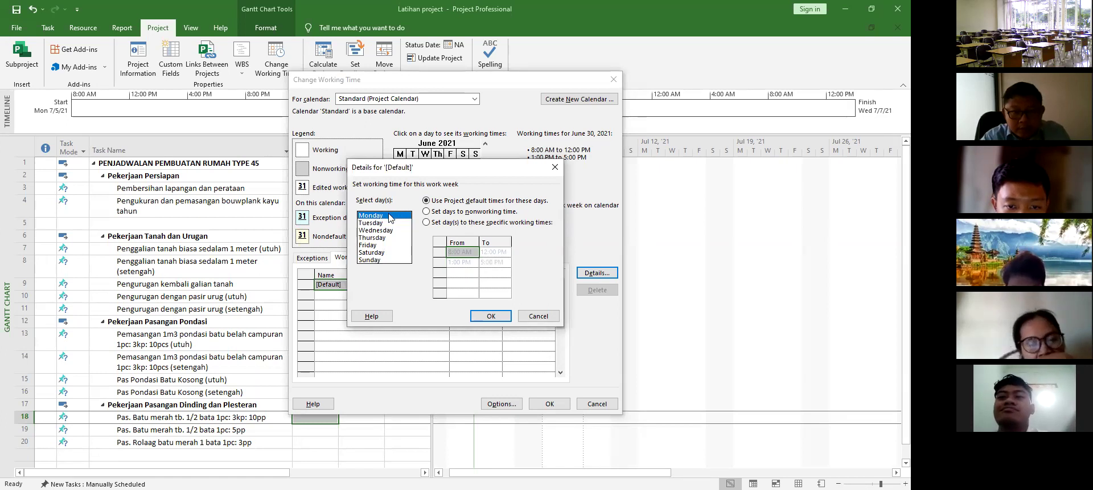
shift+click(375, 245)
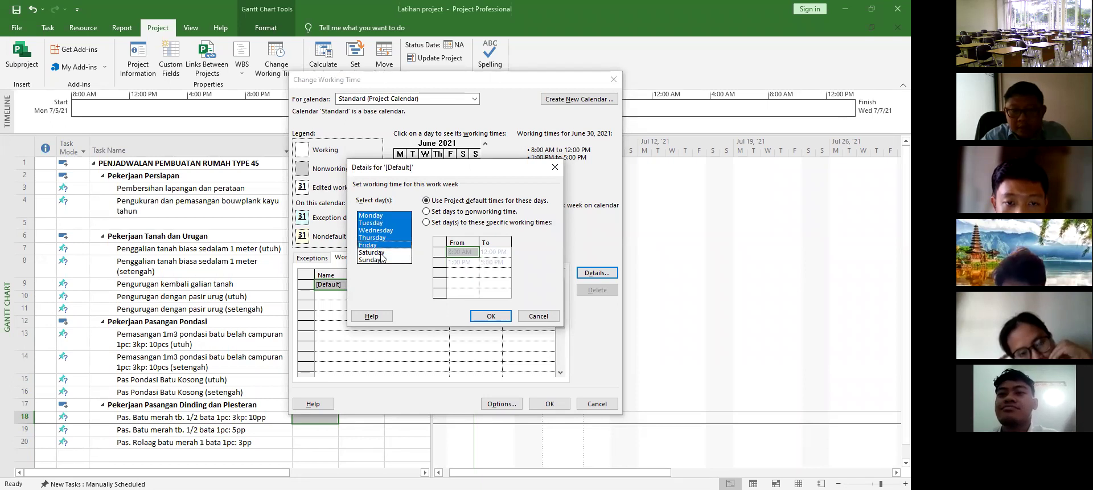
click(427, 222)
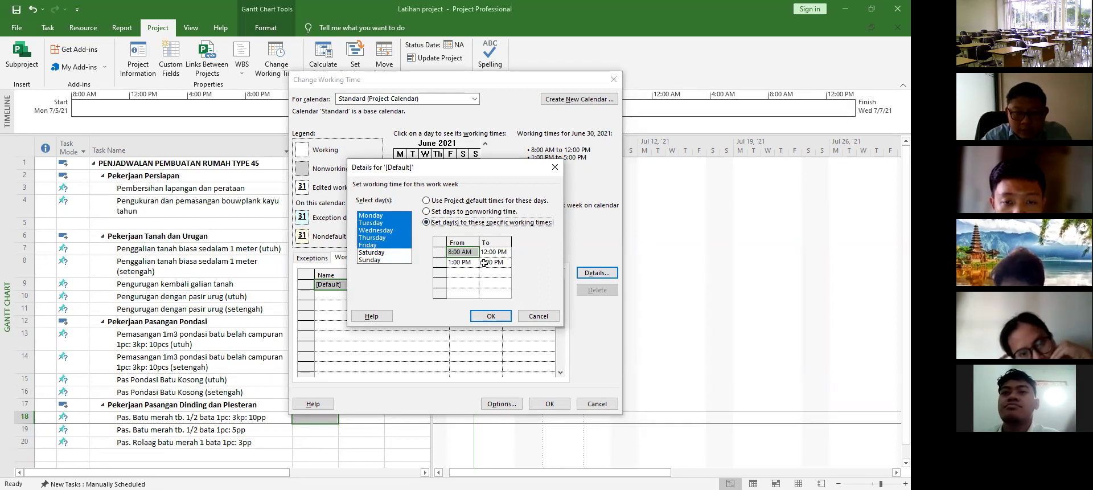
click(483, 262)
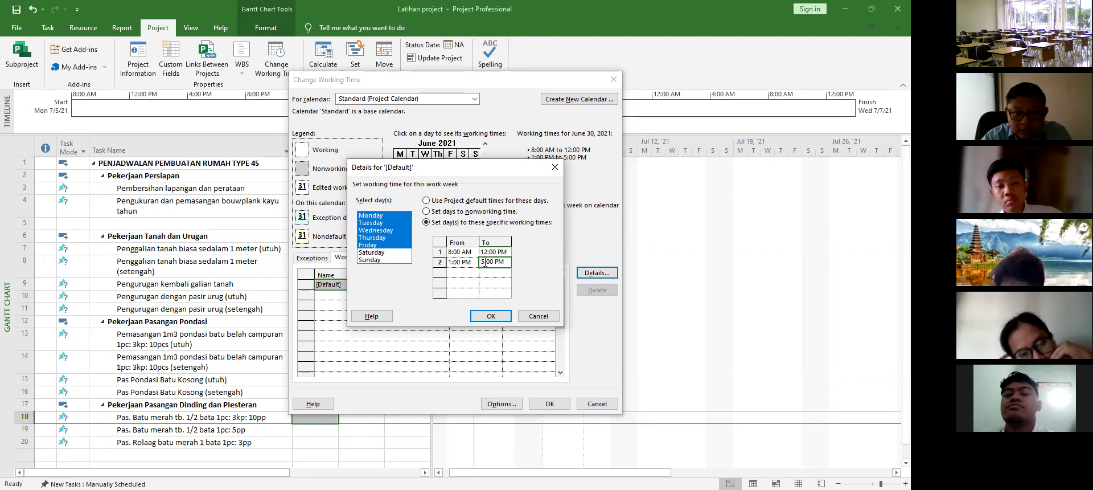
key(BackSpace)
text(4)
click(491, 315)
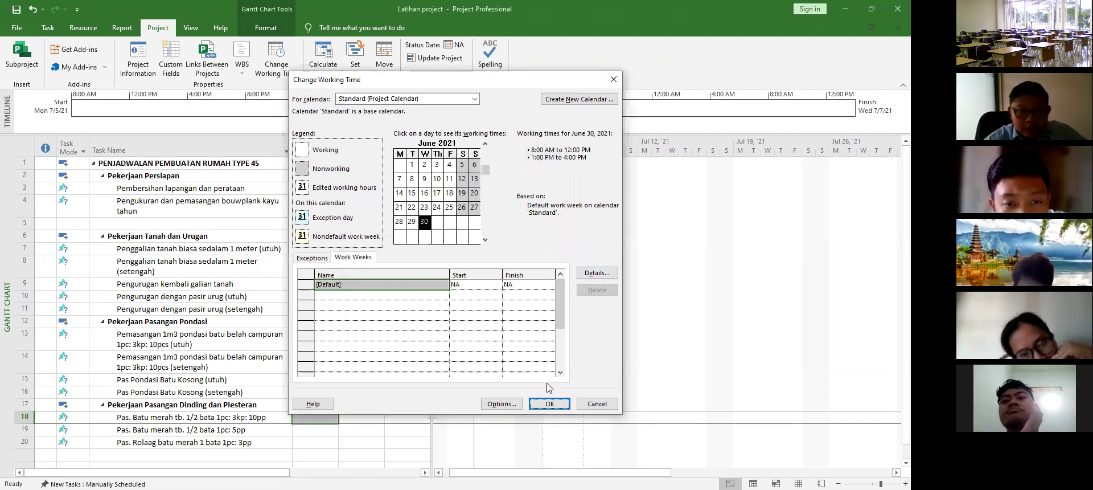
click(499, 404)
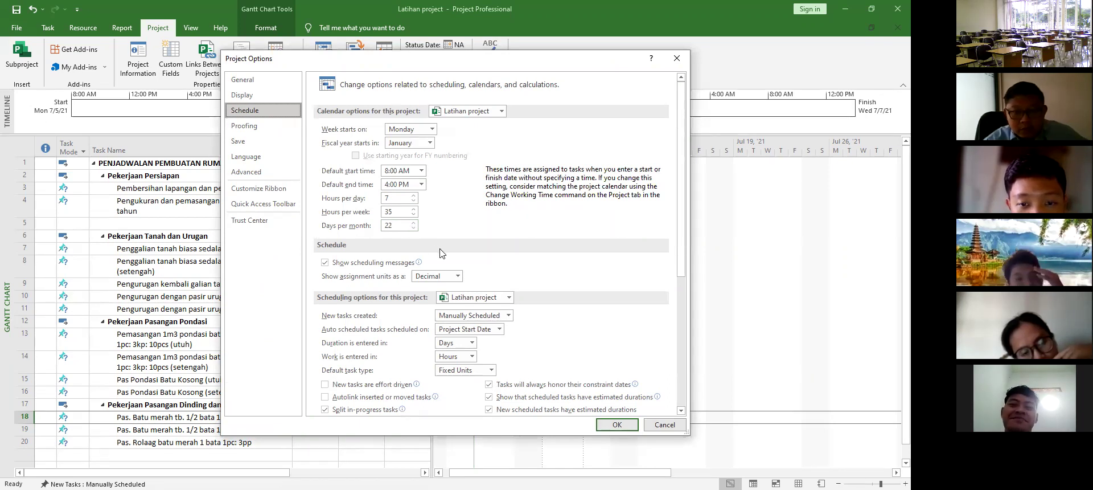
click(607, 423)
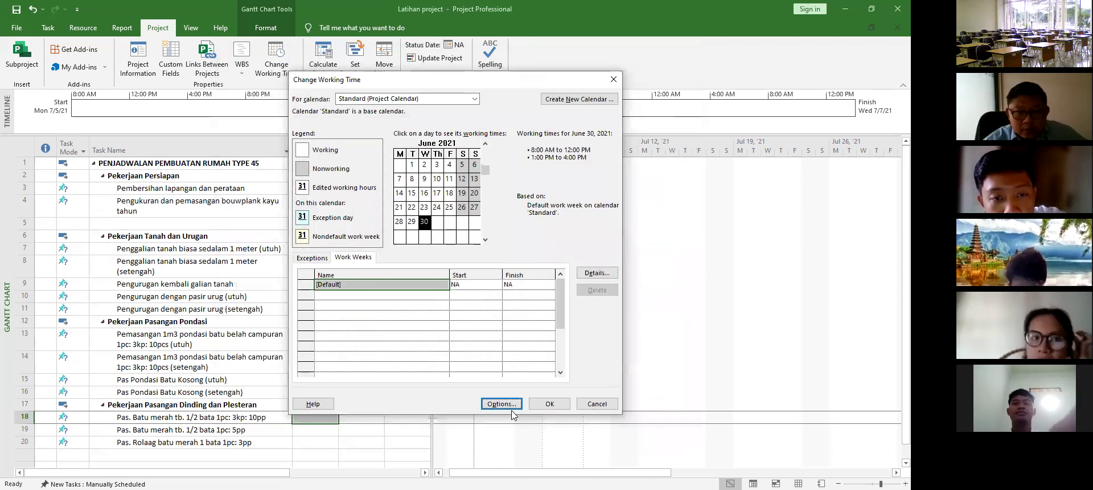
click(544, 403)
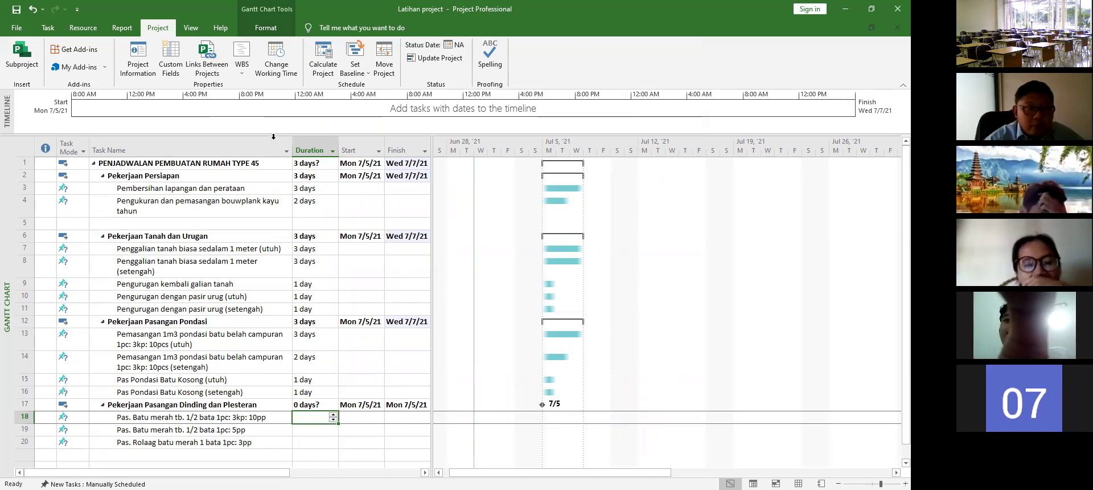
Step: Review the default work week's working-time details for Saturday and for Monday to Friday in the Standard calendar
click(283, 71)
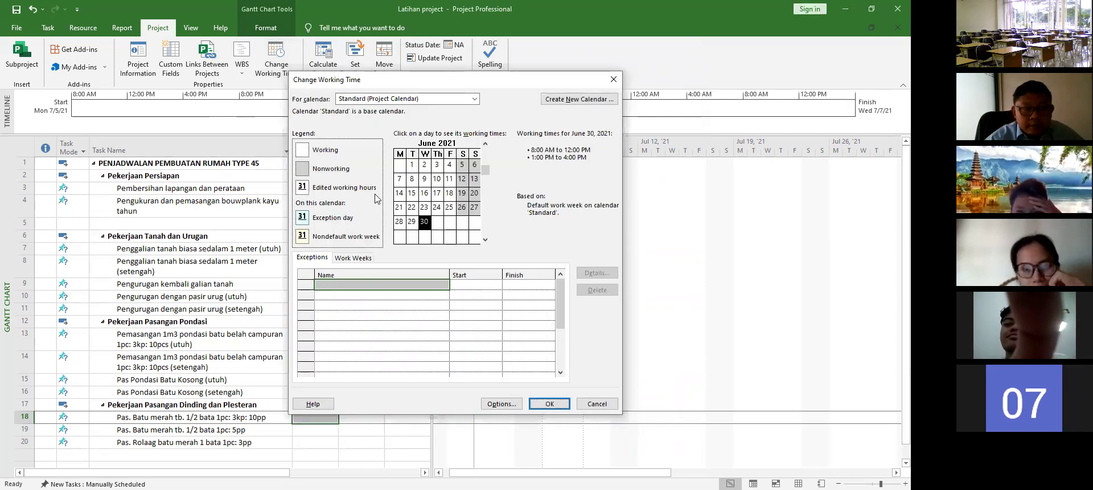
click(361, 259)
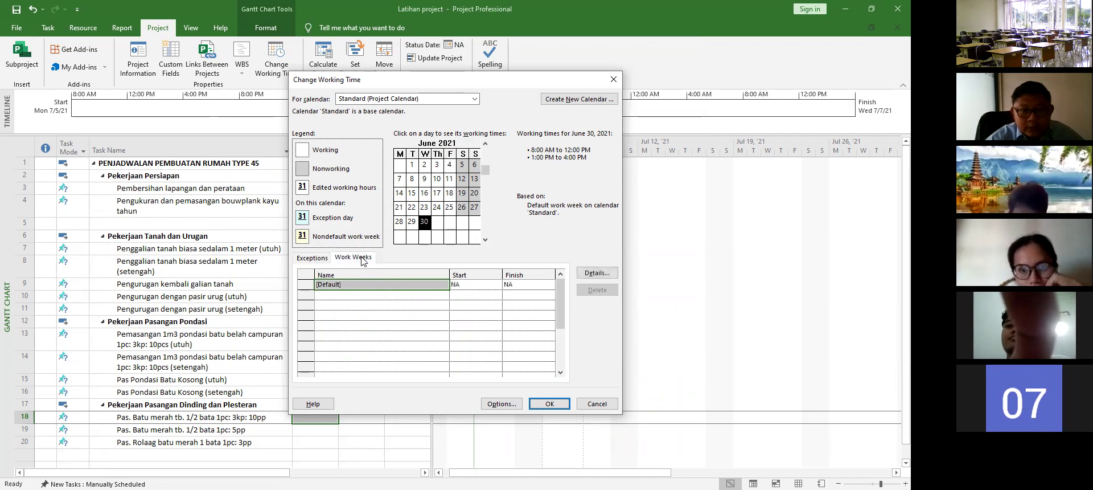
click(607, 276)
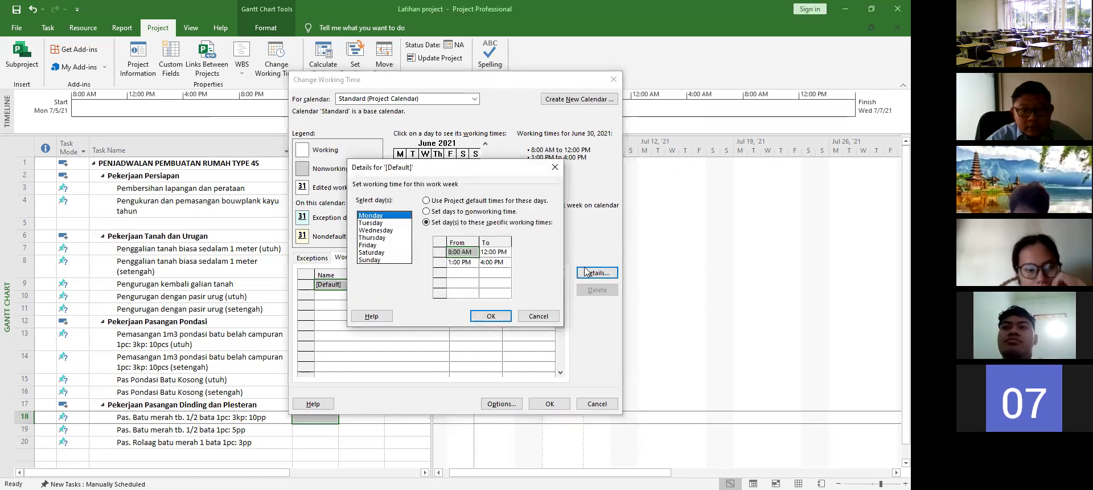
click(379, 252)
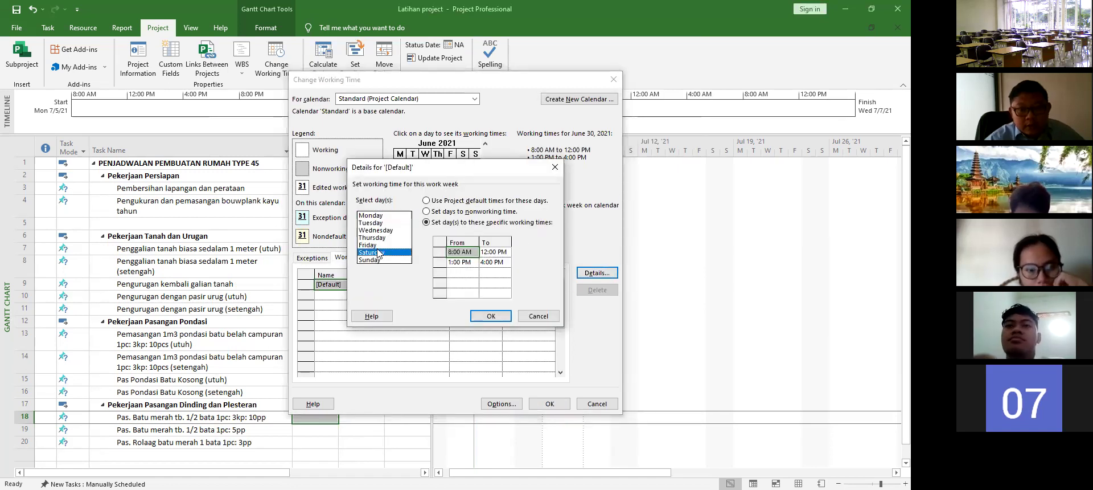
click(380, 217)
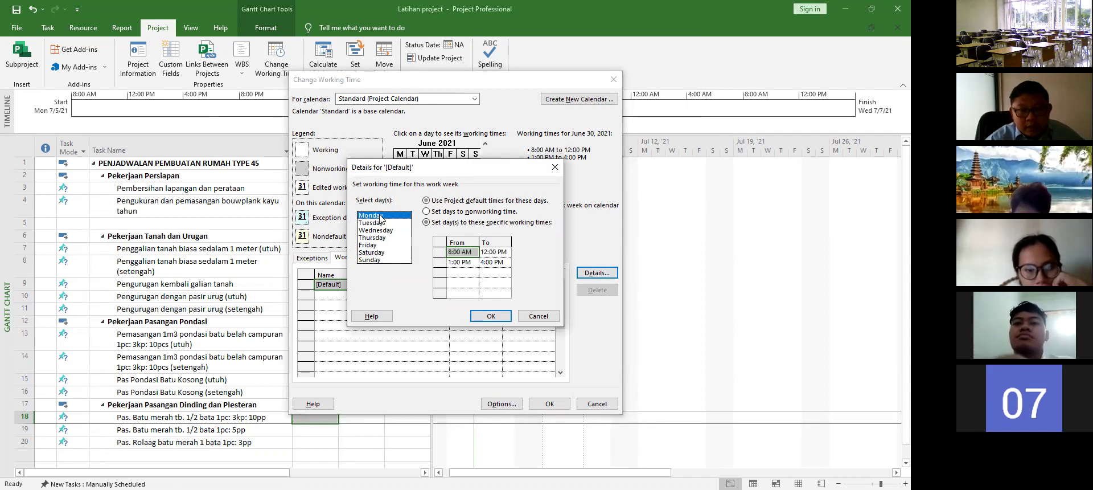
shift+click(368, 246)
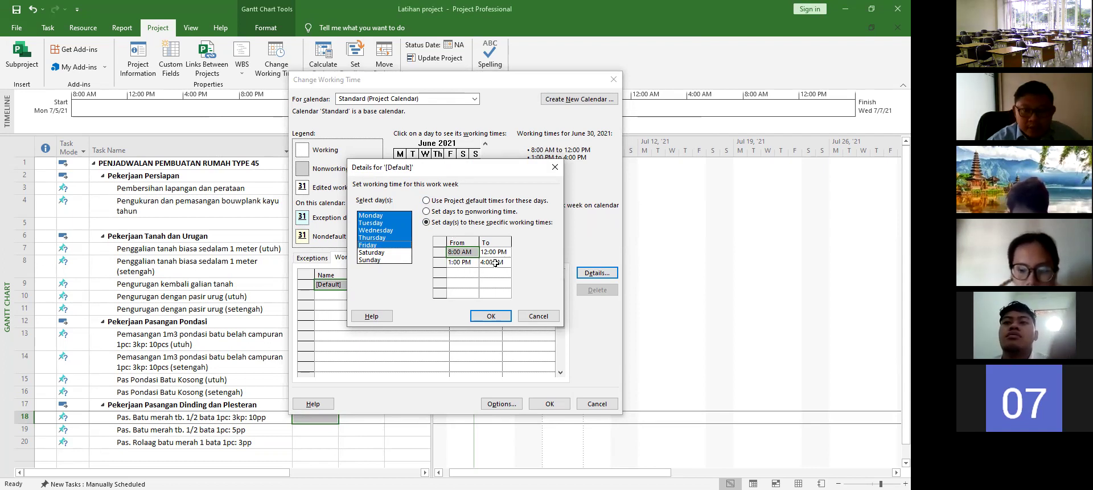
click(492, 318)
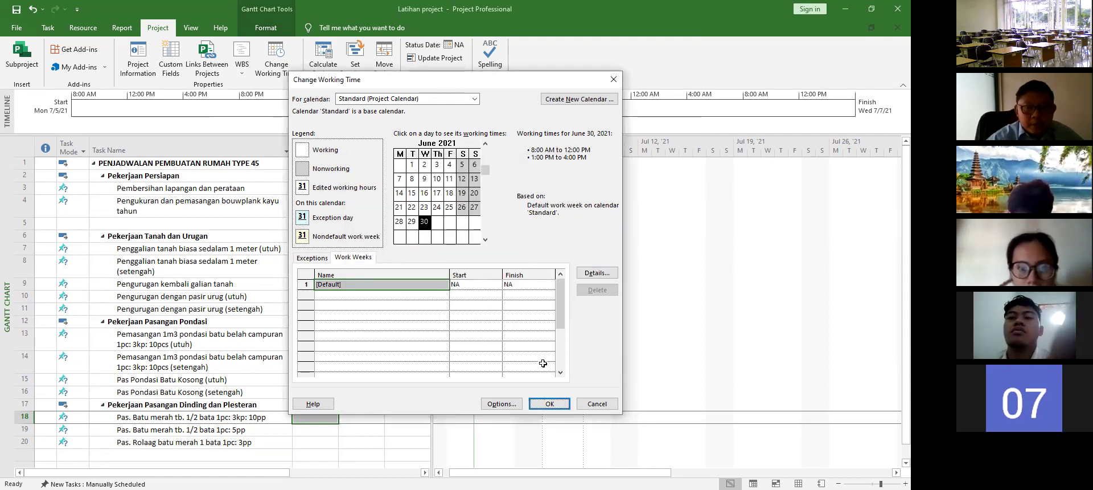
click(559, 405)
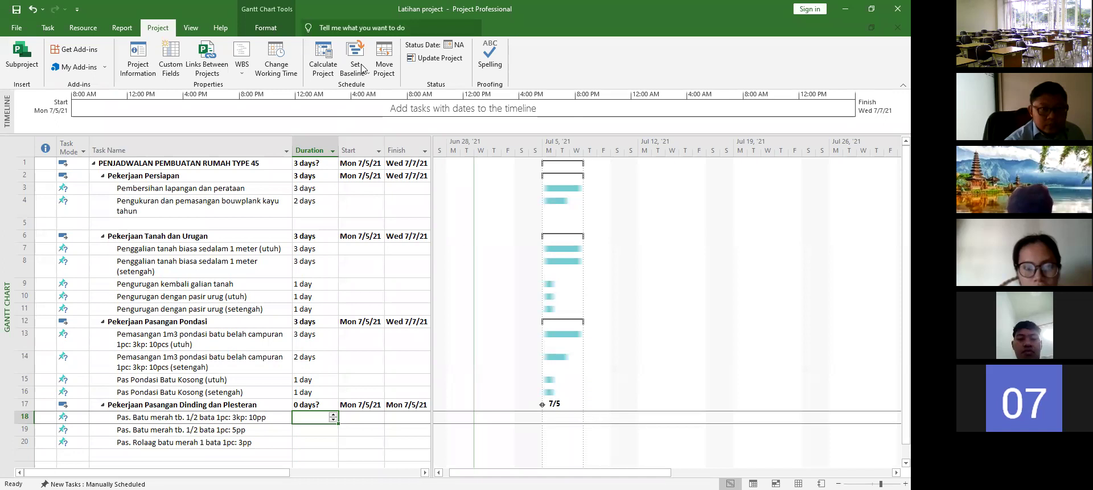
Step: Set the wall and plastering subtasks' durations to 8 days for row 18, 2 days for row 19 and 1 day for row 20
key(Escape)
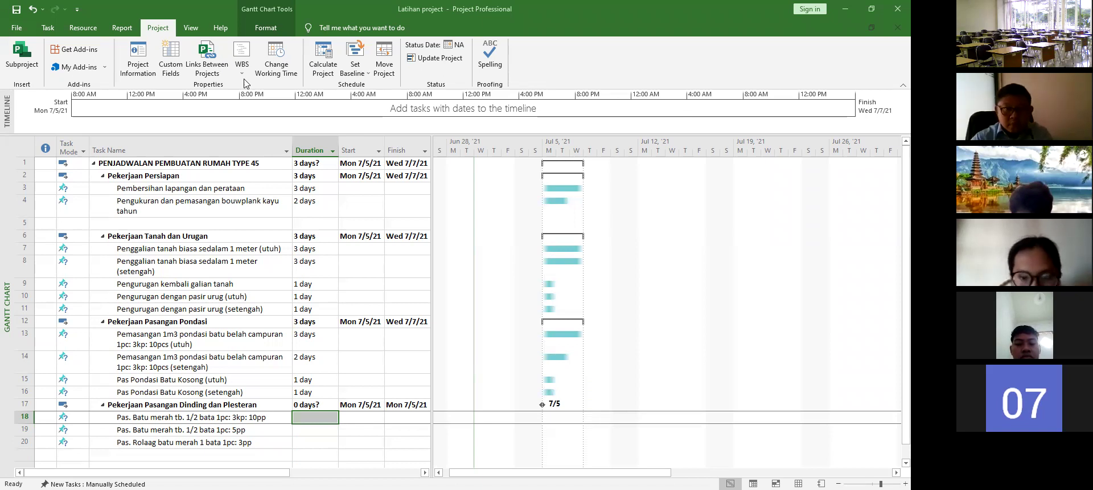
click(315, 415)
text(8)
key(Return)
text(2)
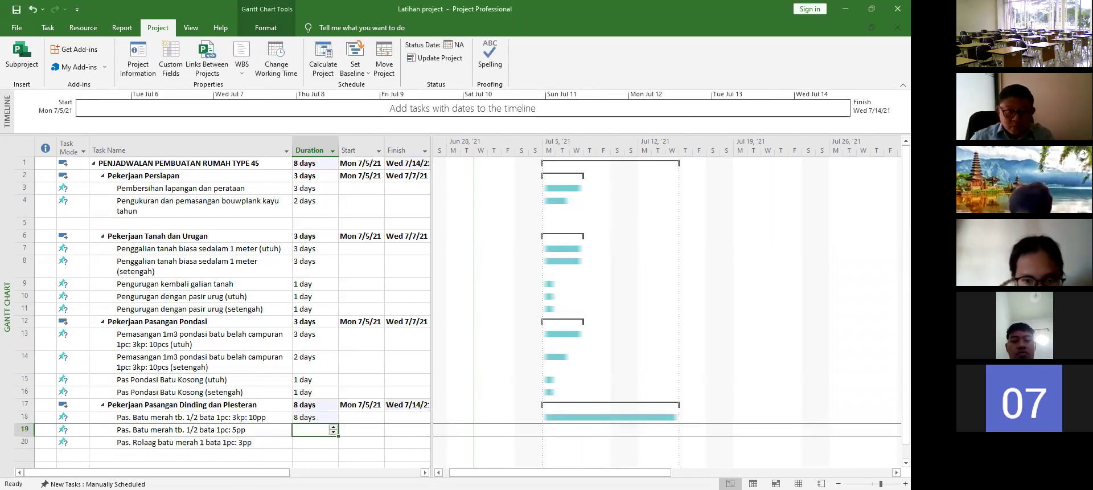
key(Return)
text(1 day)
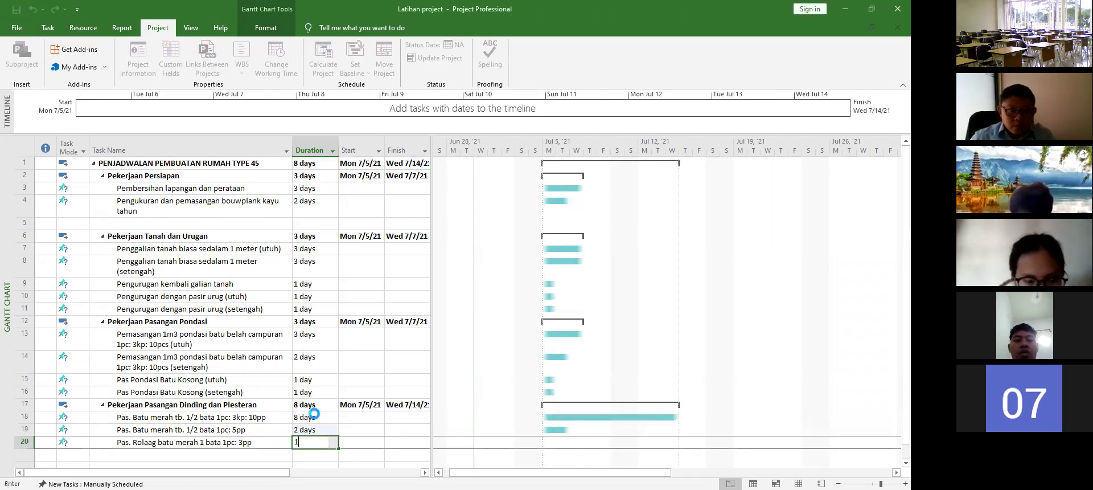
key(Return)
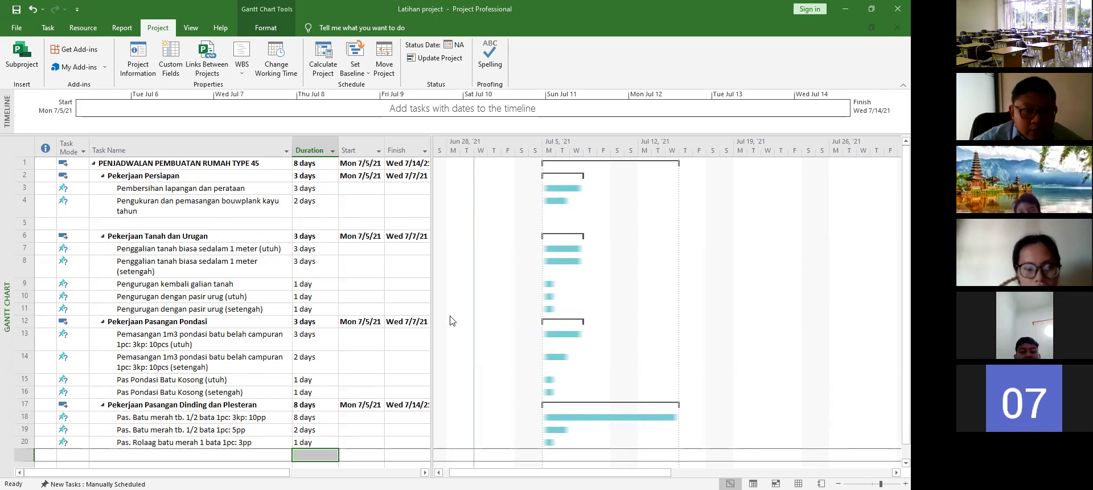
key(F2)
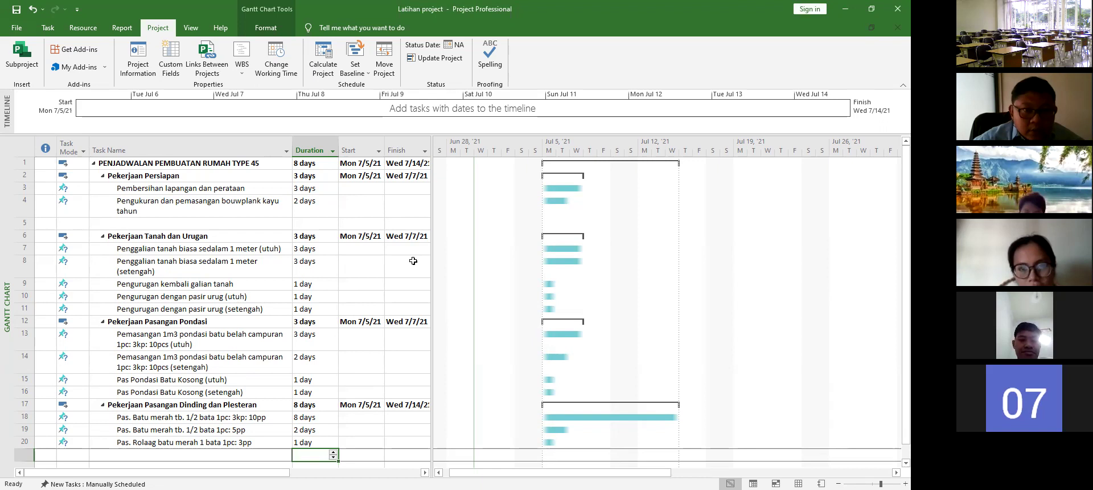
key(Escape)
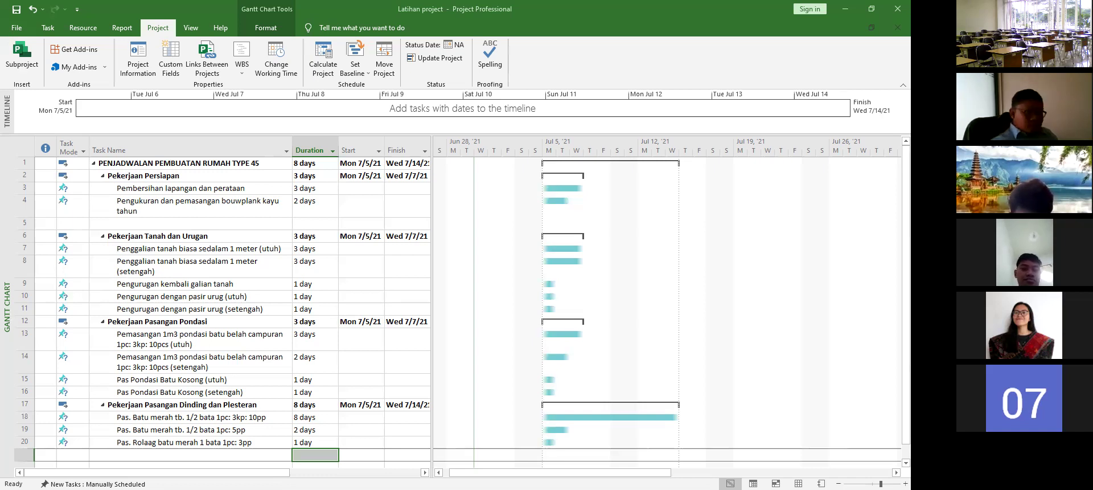
click(424, 472)
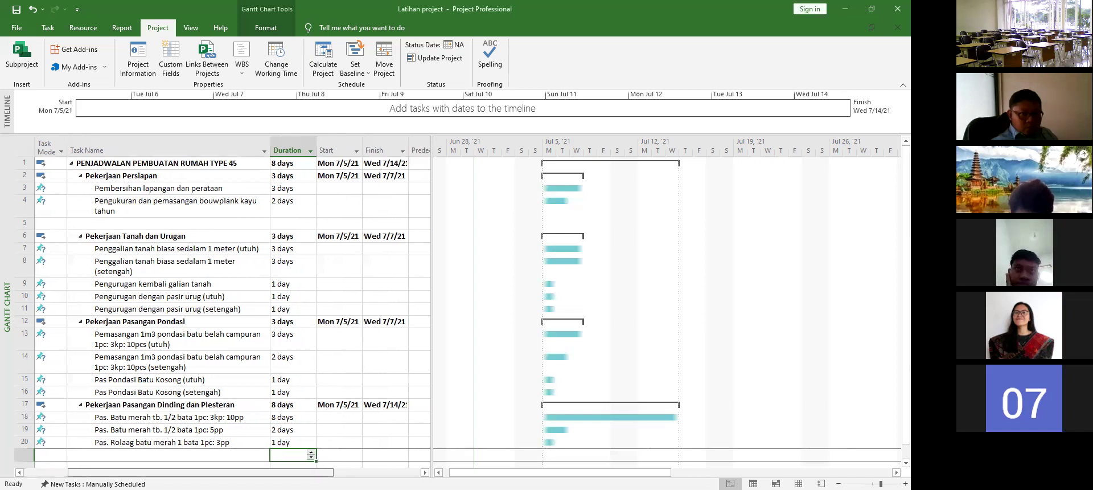
click(425, 472)
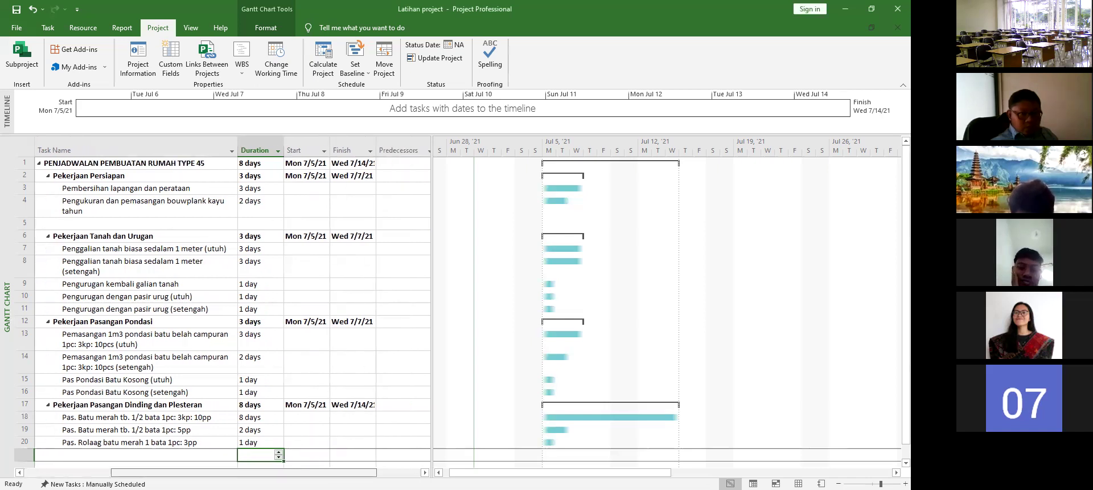
drag(243, 472, 156, 472)
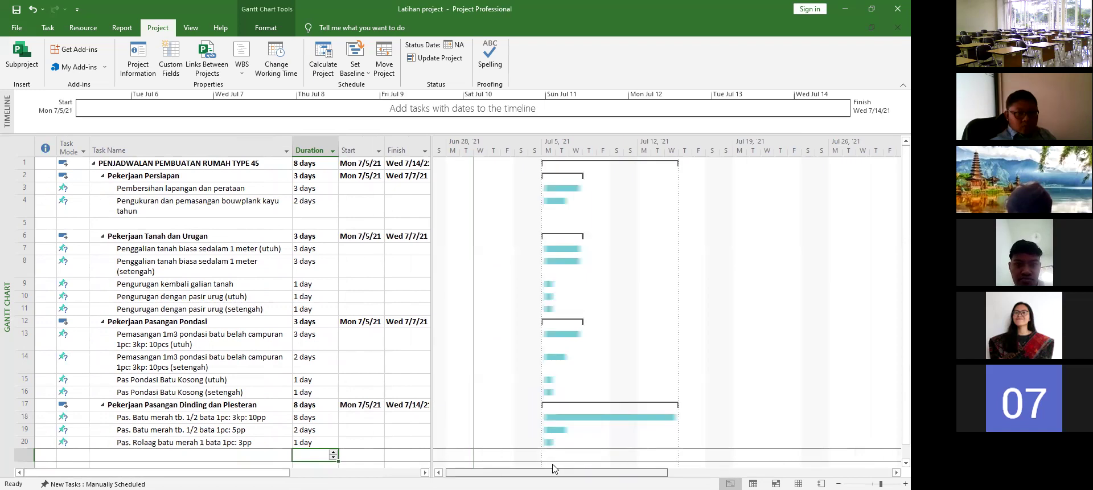
Step: Narrow the Task Name column of the task table enough to expose the Predecessors column
scroll(520, 464, left, 1)
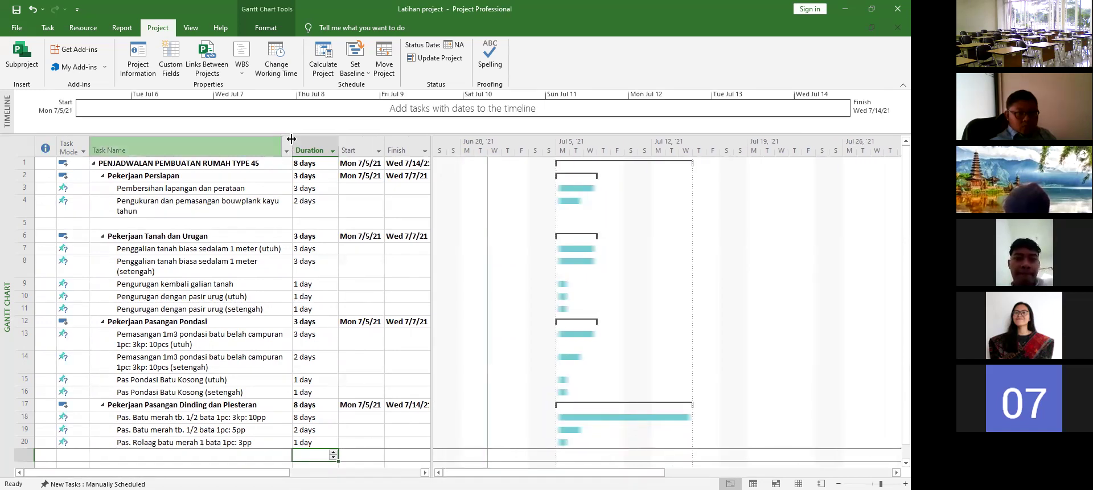
drag(279, 139, 240, 141)
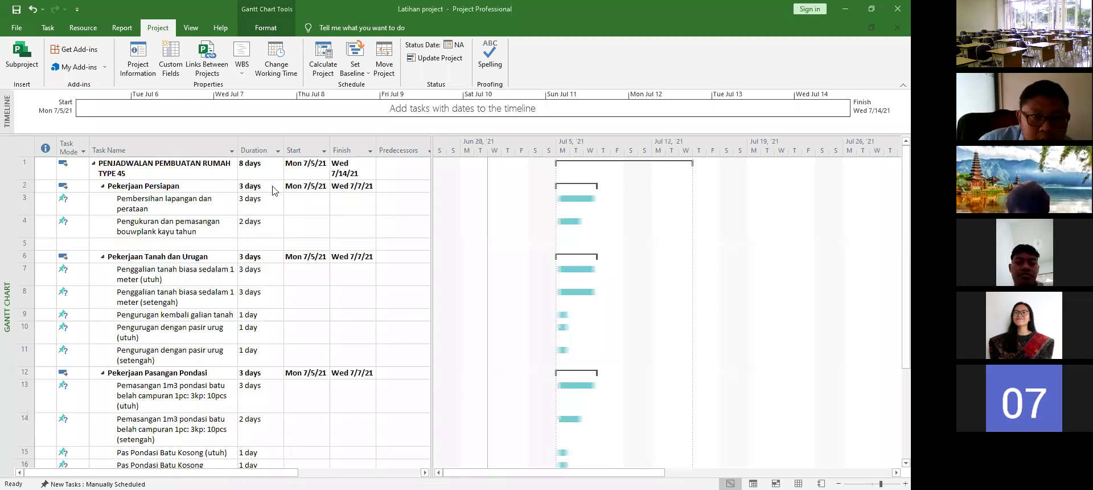
click(396, 201)
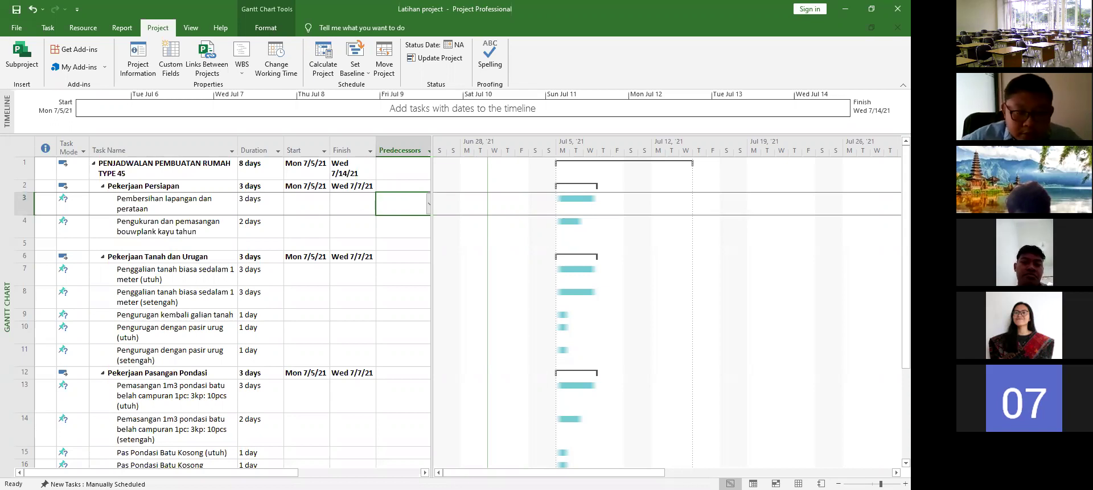
Step: Link the bouwplank measuring subtask in row 4 to task 3 with the start-to-start predecessor 3SS
click(395, 225)
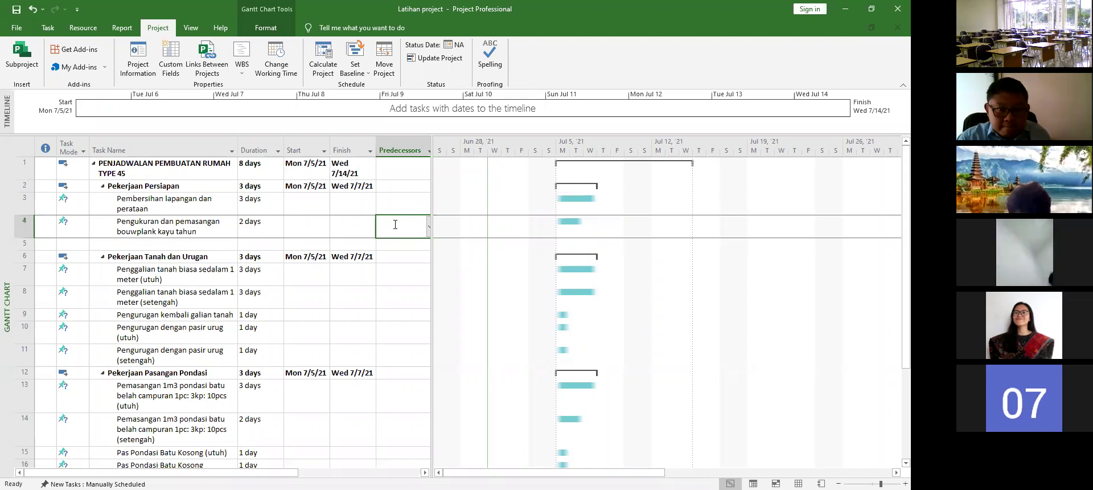
text(3)
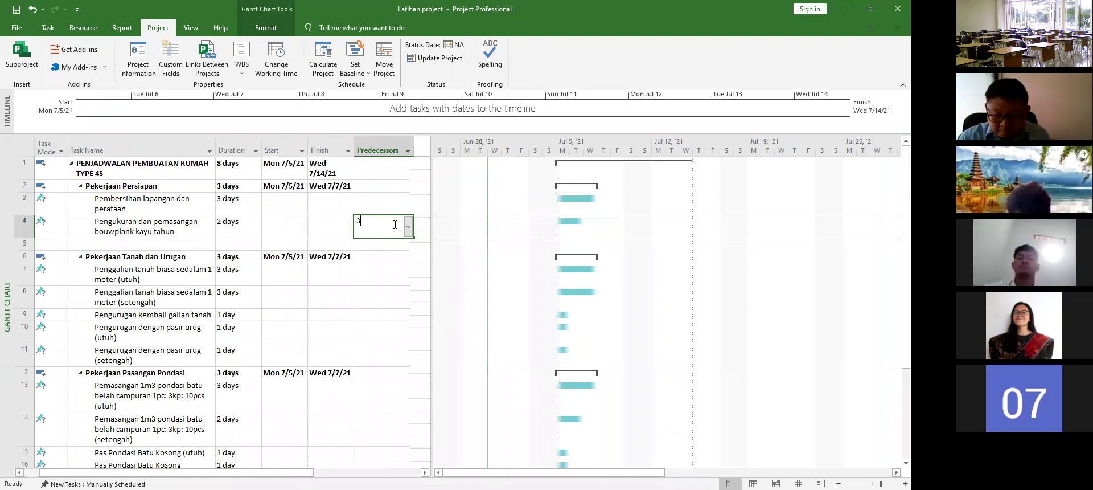
text(S)
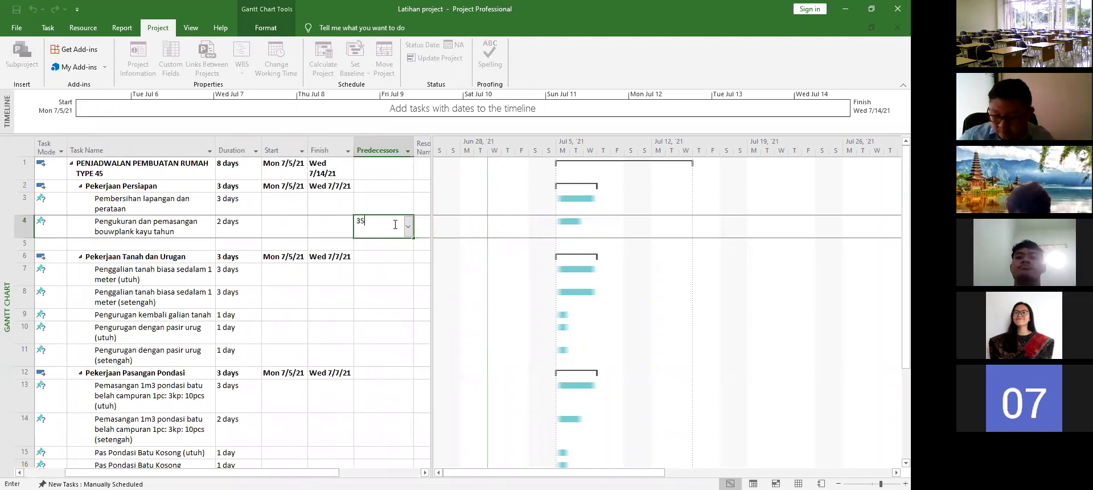
text(S)
key(Return)
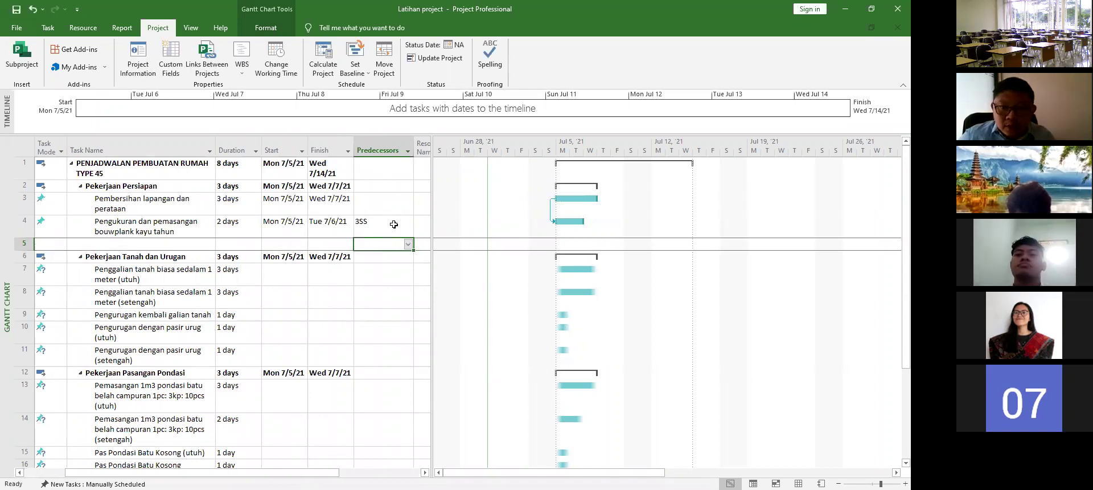
Step: Change row 4's predecessor to the finish-to-finish link 3FF
click(393, 225)
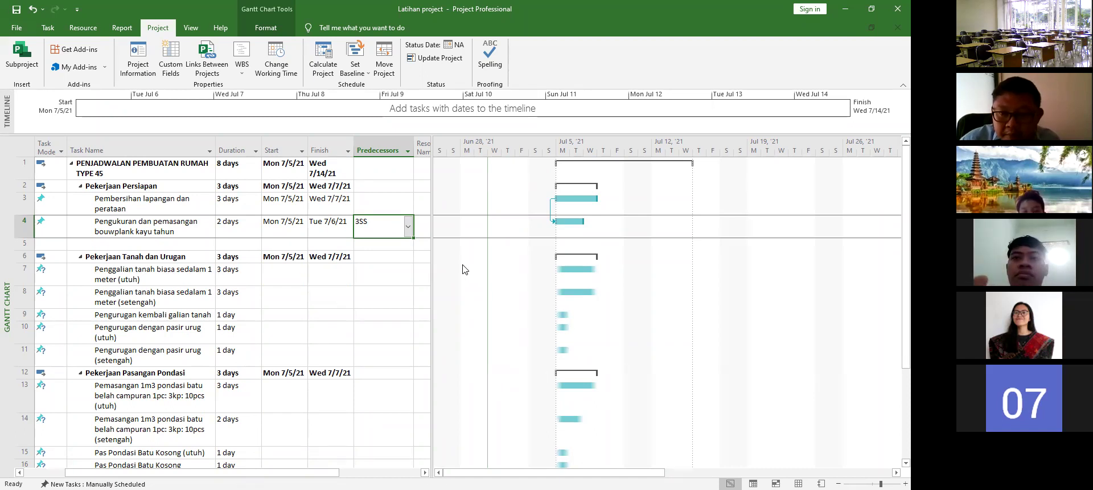
click(376, 223)
text(3)
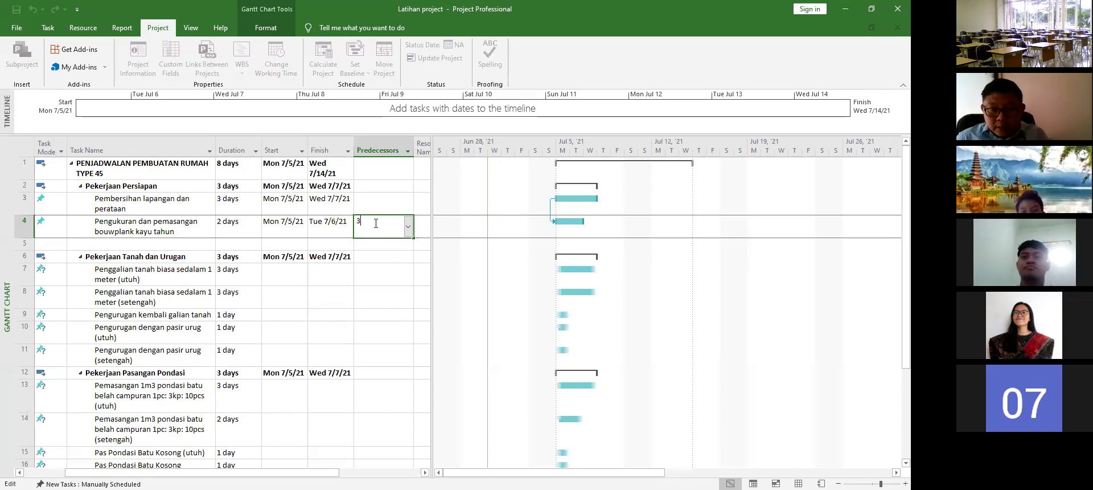
text(FF)
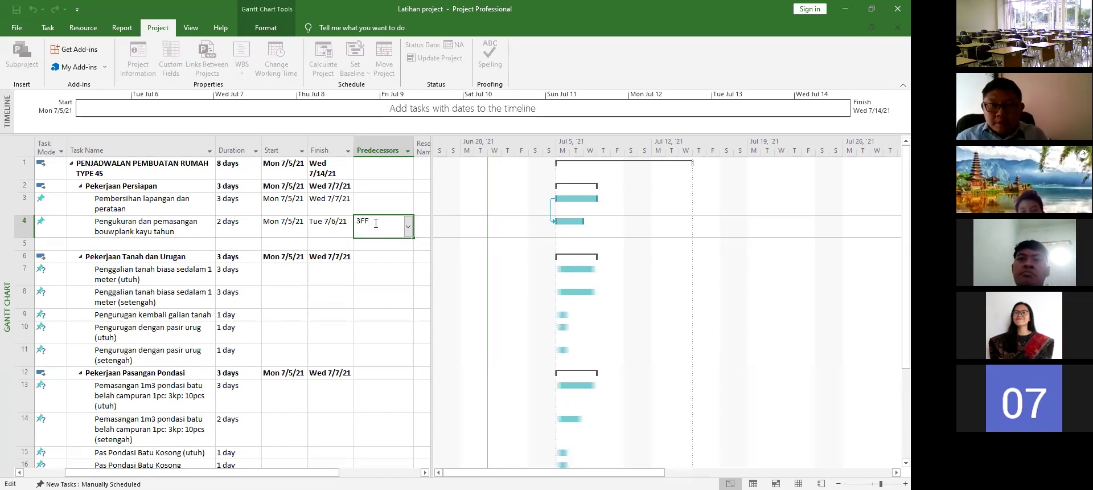
key(Return)
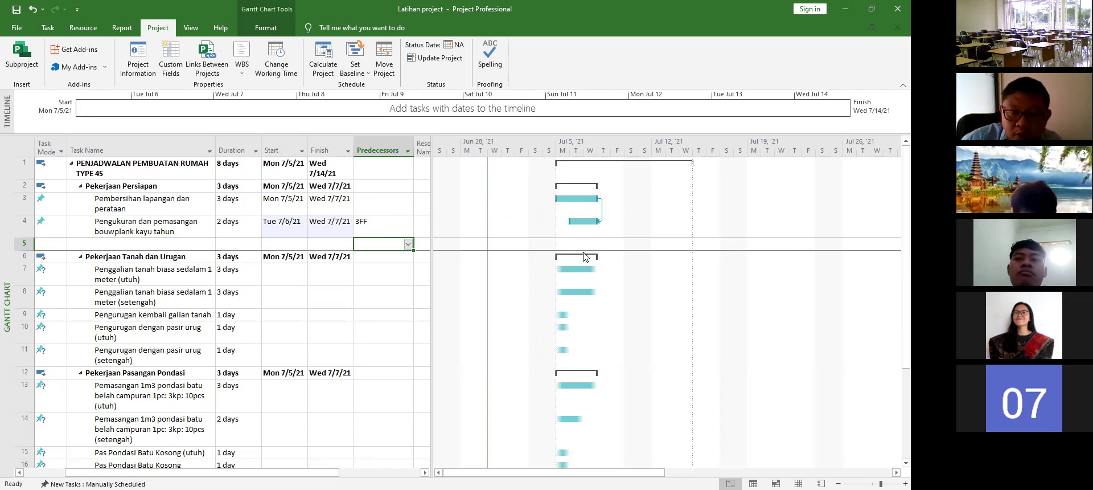
Step: Change row 4's predecessor to the start-to-finish link 3SF
click(379, 222)
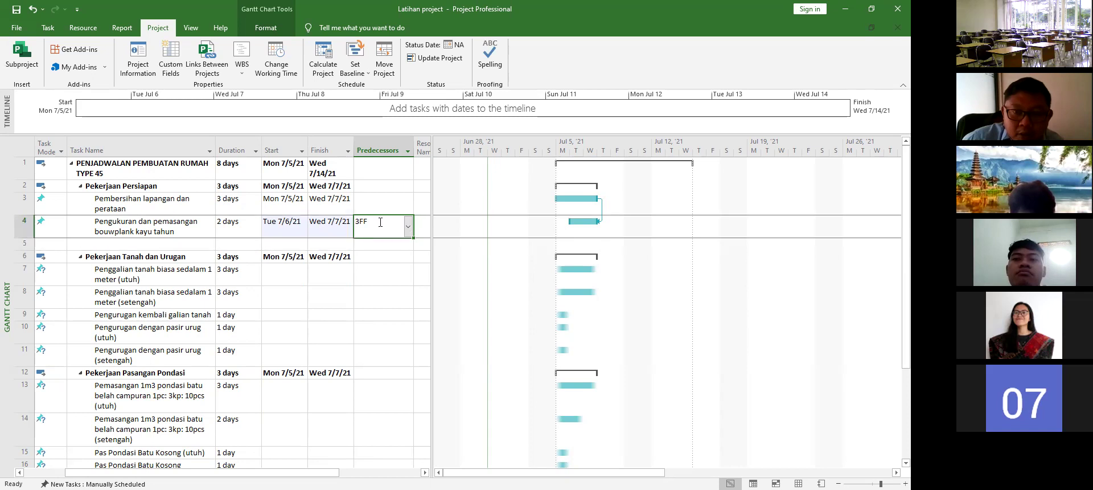
click(380, 222)
key(BackSpace)
key(BackSpace)
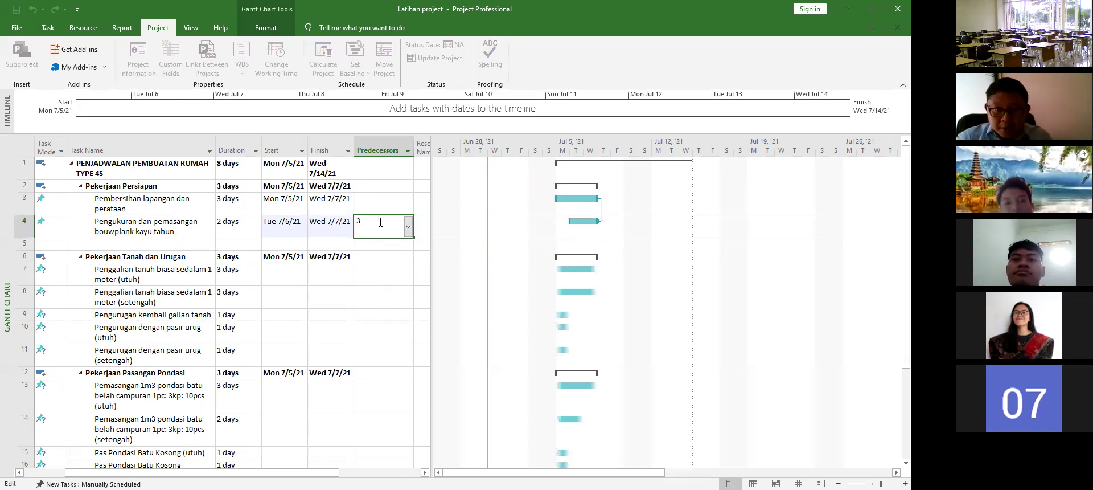
text(SF)
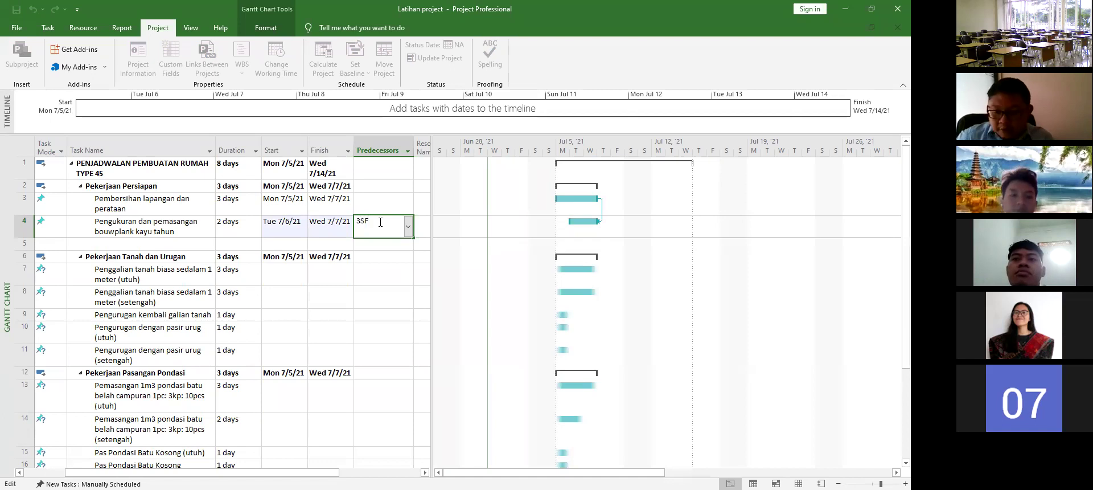
key(Return)
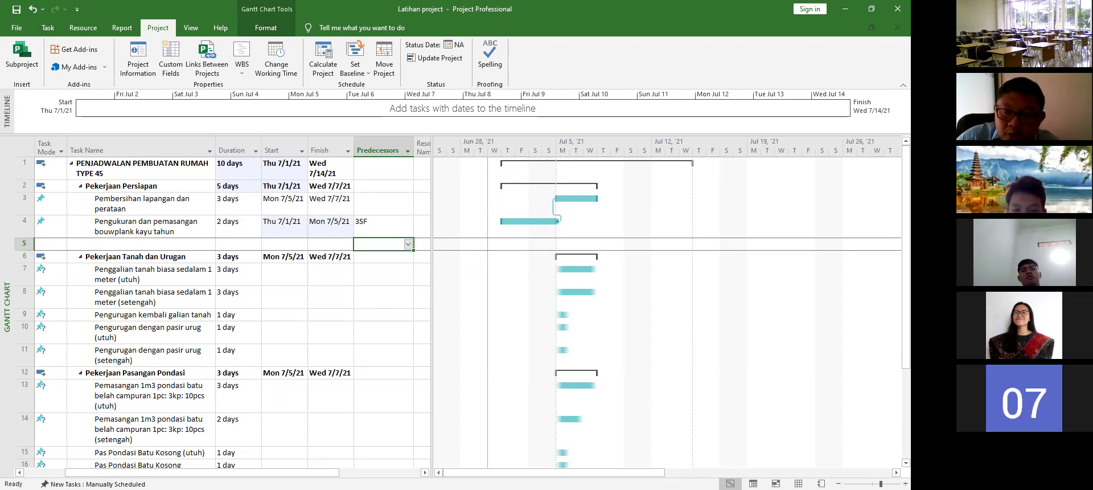
Step: Reduce row 4's predecessor to plain 3, the default finish-to-start link
click(373, 220)
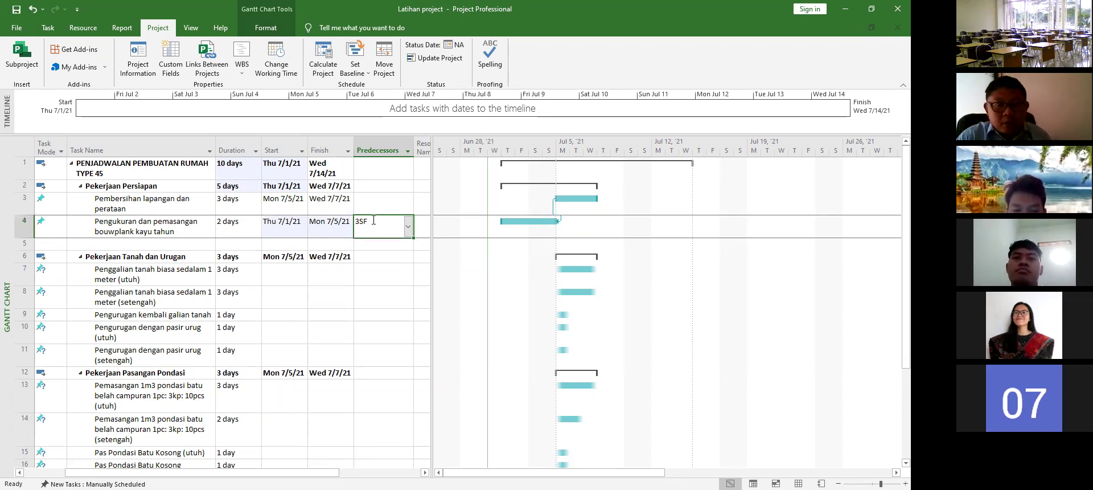
click(373, 219)
key(BackSpace)
key(BackSpace)
key(Return)
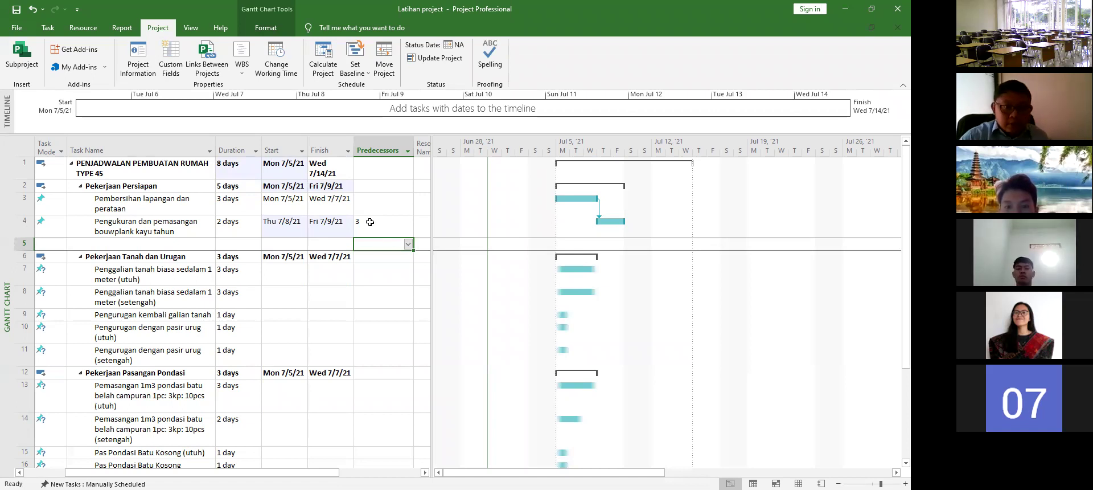
Step: Change row 4's predecessor back to the start-to-start link 3SS
click(371, 221)
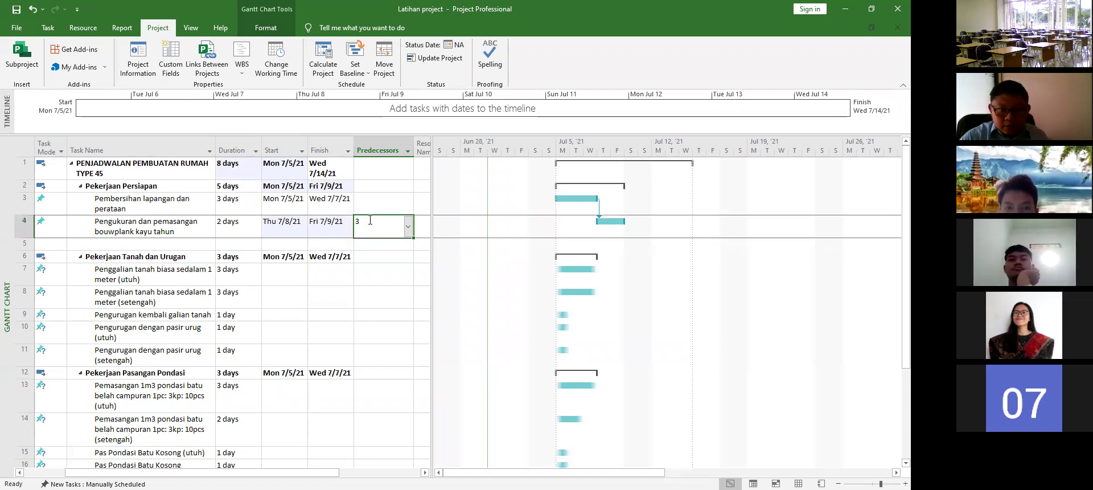
click(370, 220)
text(SS)
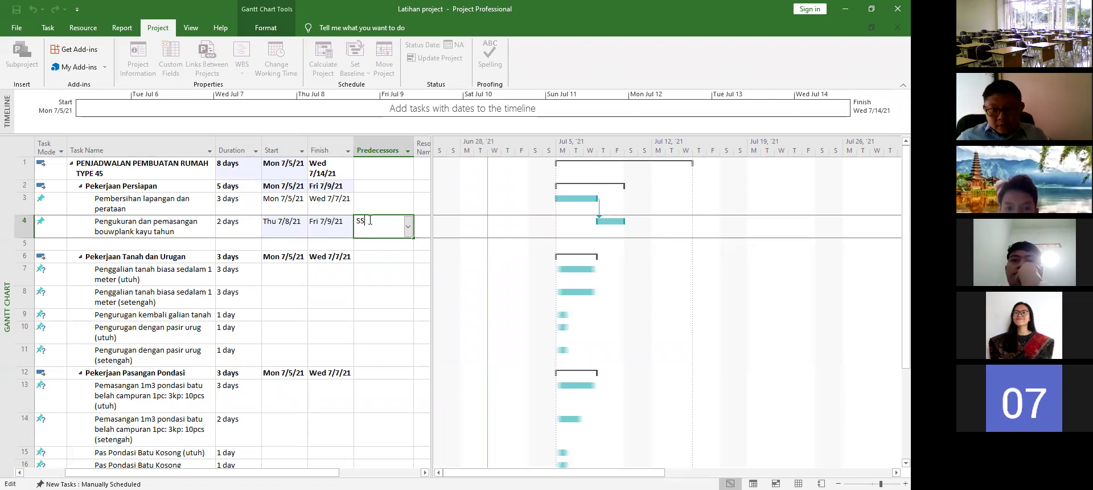
key(BackSpace)
key(BackSpace)
text(3SS)
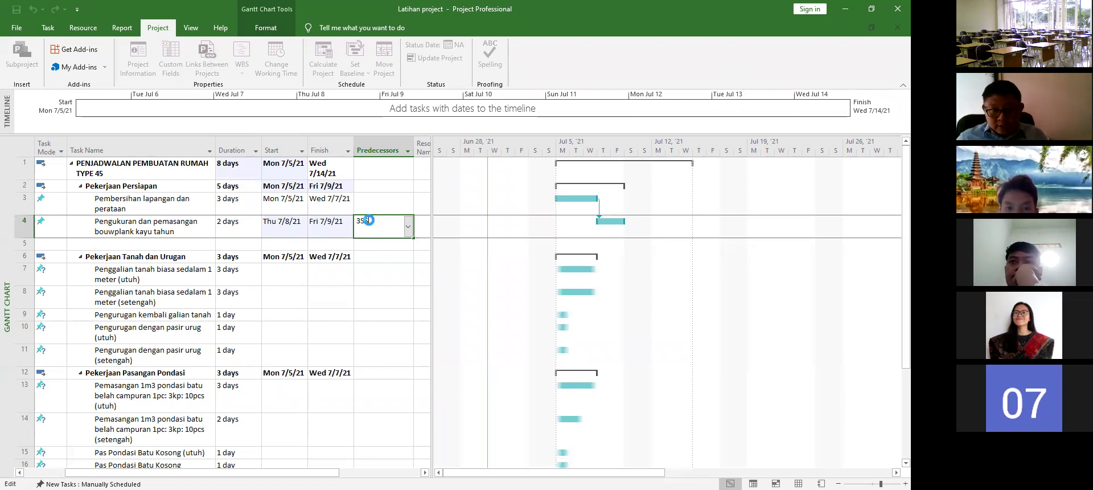
key(Return)
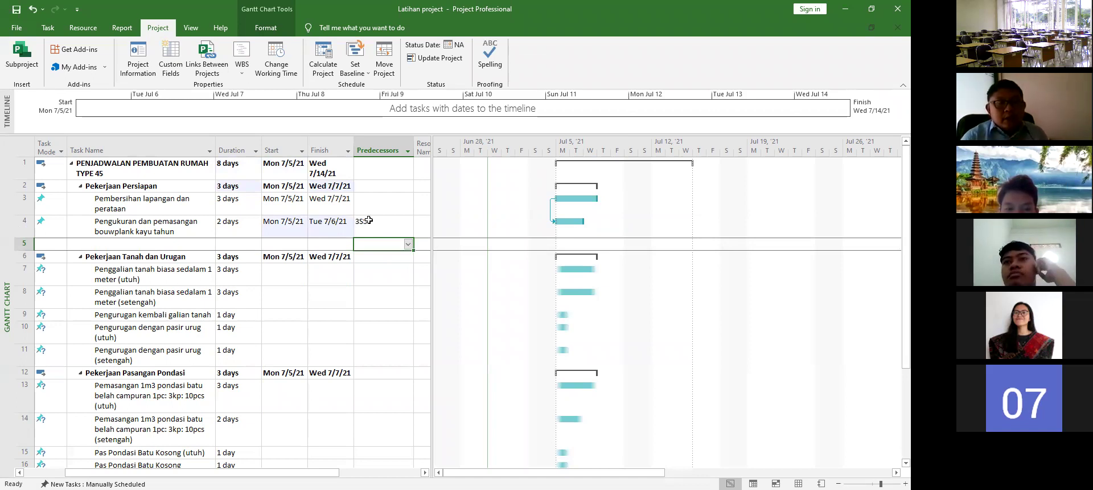
Step: Set the predecessor of the bouwplank measuring subtask in row 4 to 3FF
click(369, 220)
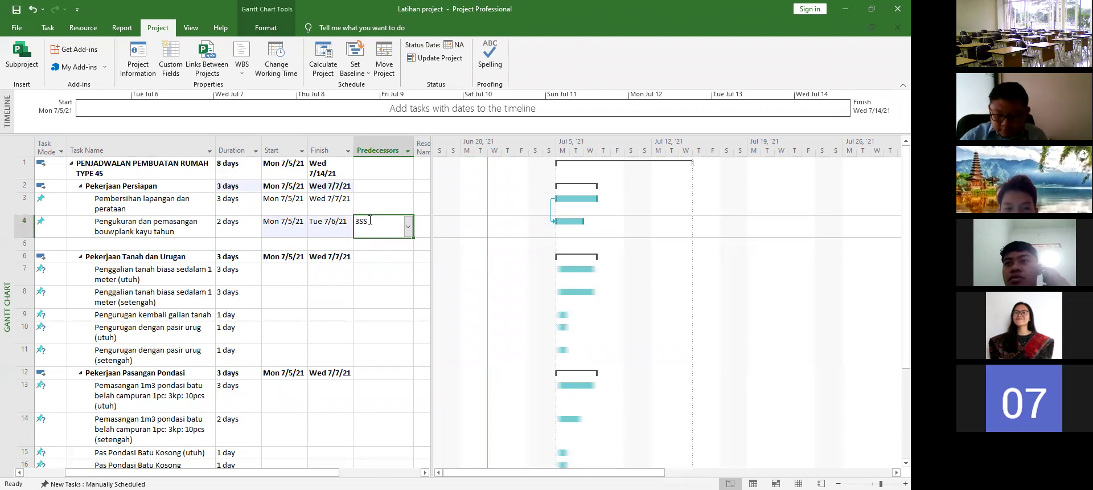
text(3FF)
key(Return)
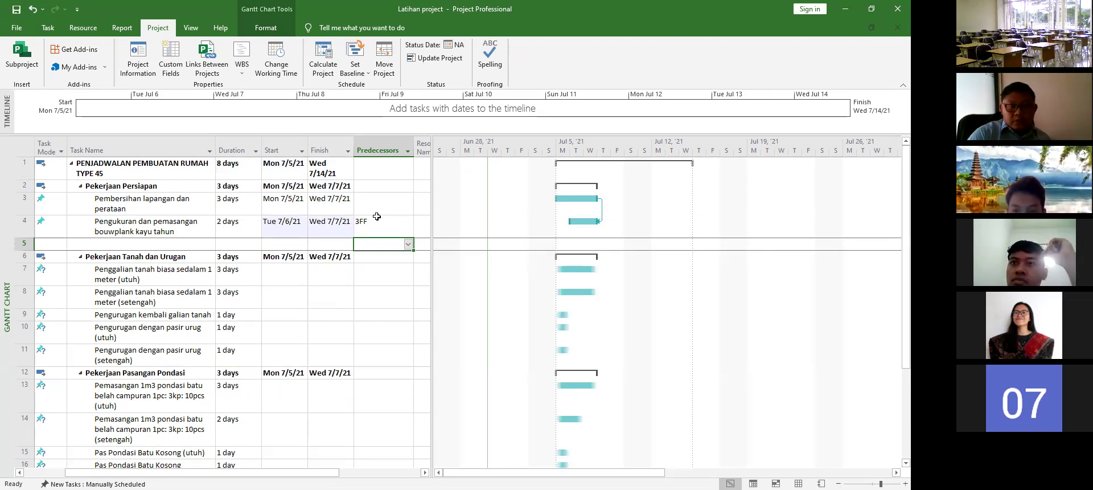
Step: Set the finish-to-start predecessor 4FS for both excavation subtasks, the utuh one in row 7 and the setengah one in row 8
click(378, 272)
text(4FS)
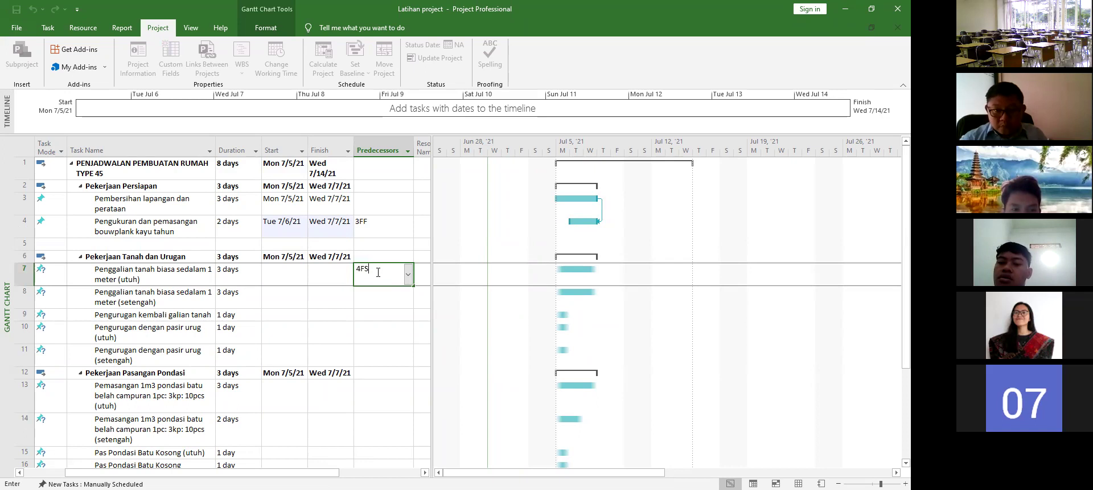
key(Return)
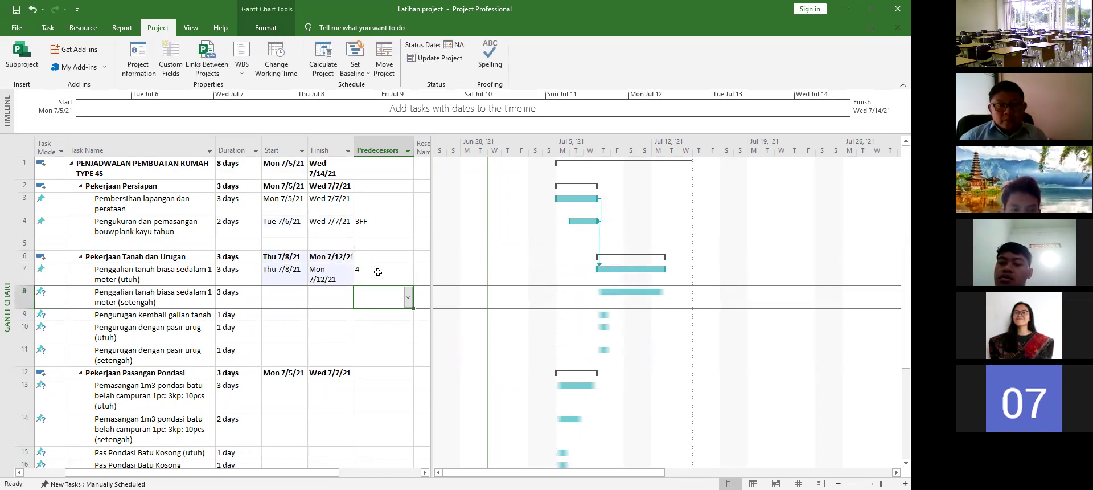
click(378, 275)
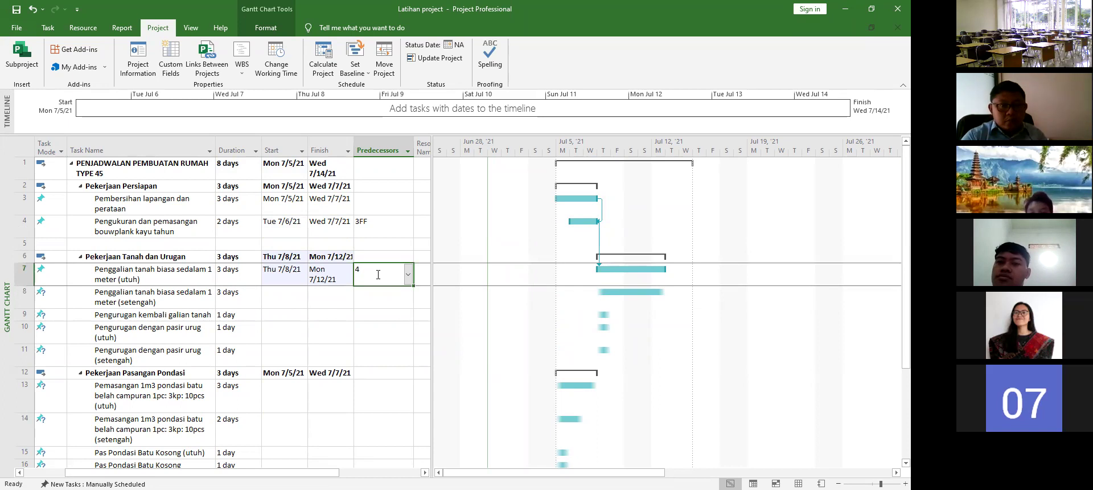
click(378, 268)
text(4FS)
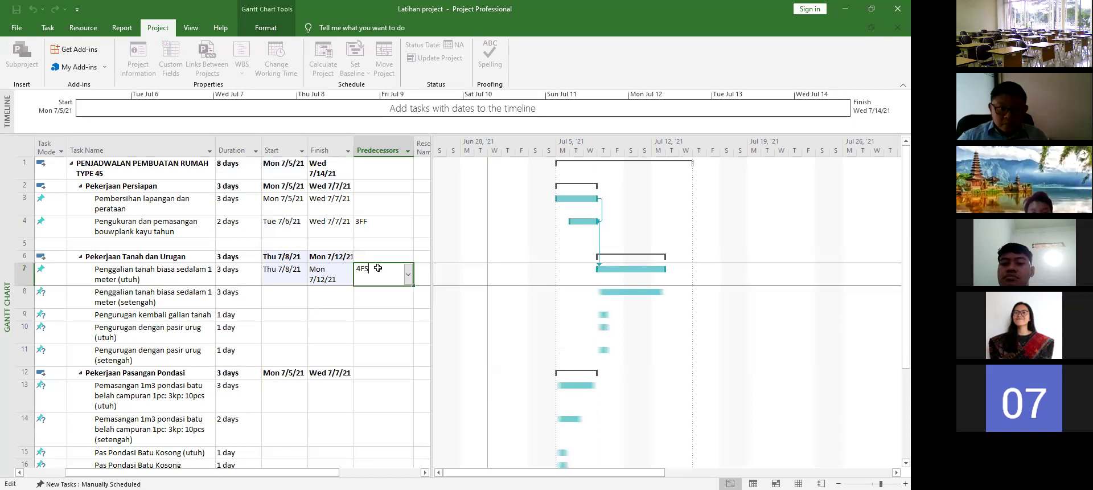
key(Return)
click(378, 268)
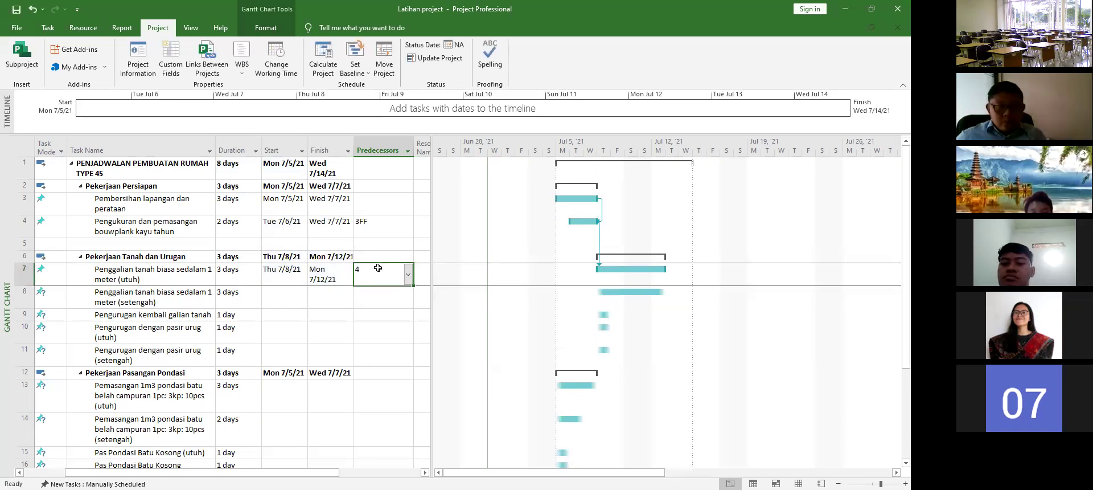
key(Return)
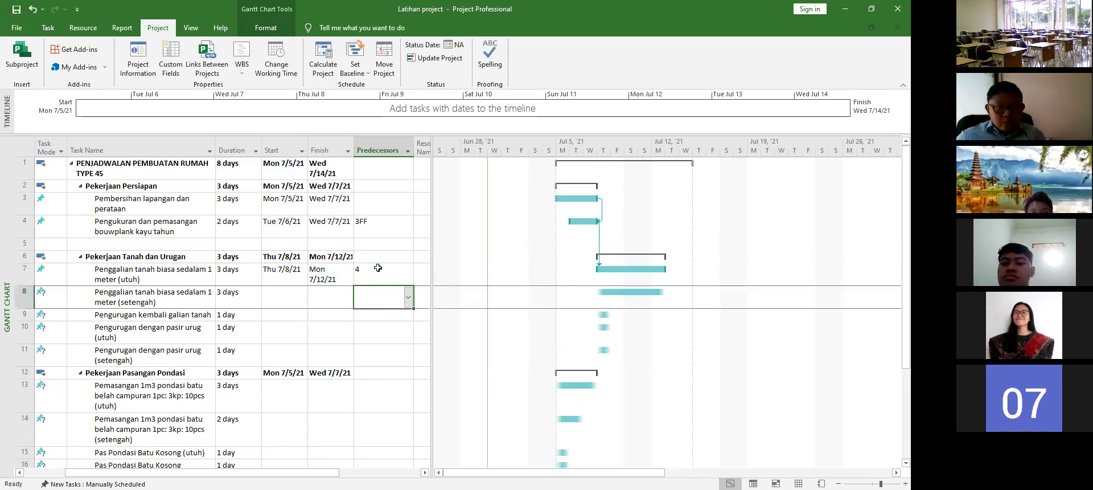
text(4FS)
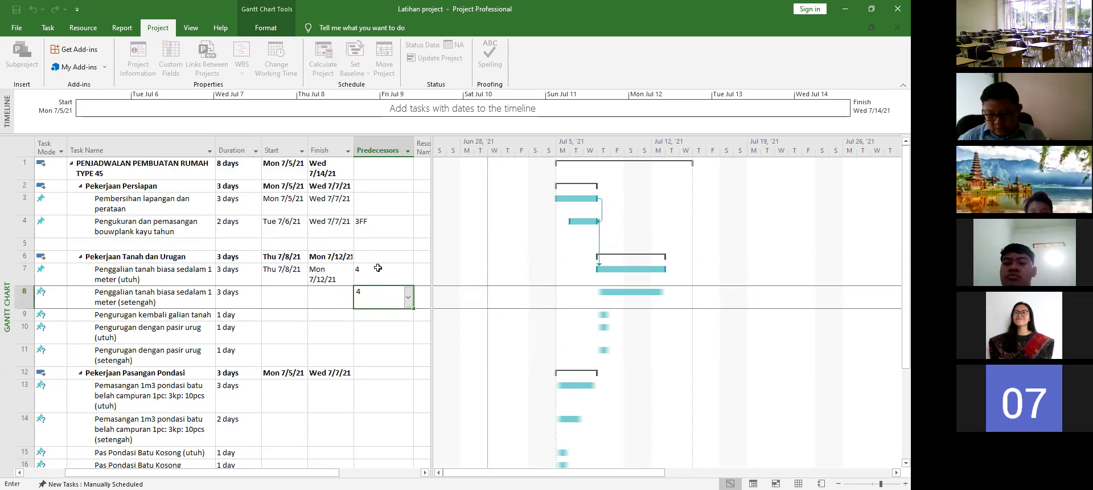
key(Return)
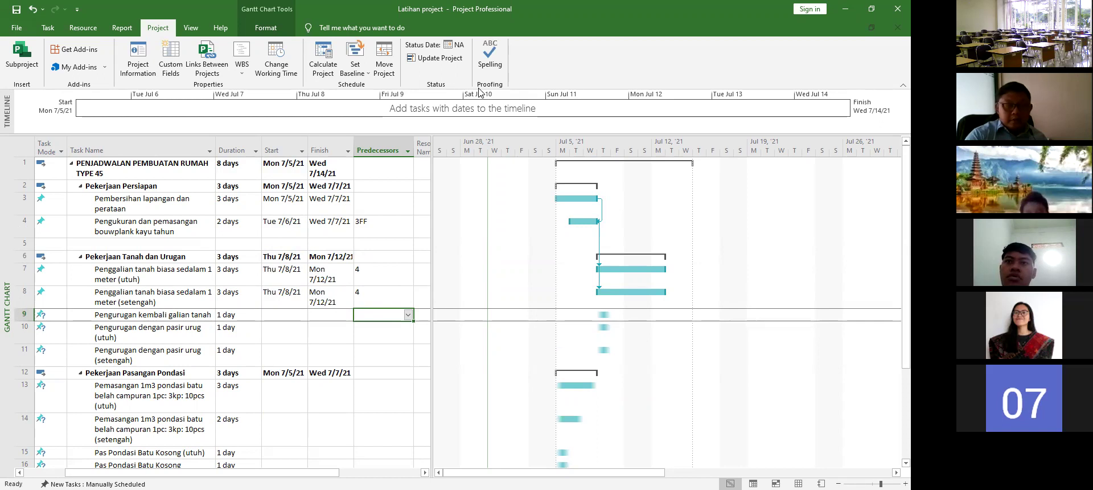
Step: Link the backfill subtask in row 9 finish-to-start to both excavation subtasks, using predecessors 7FS and 8FS separated by a comma
key(alt+Tab)
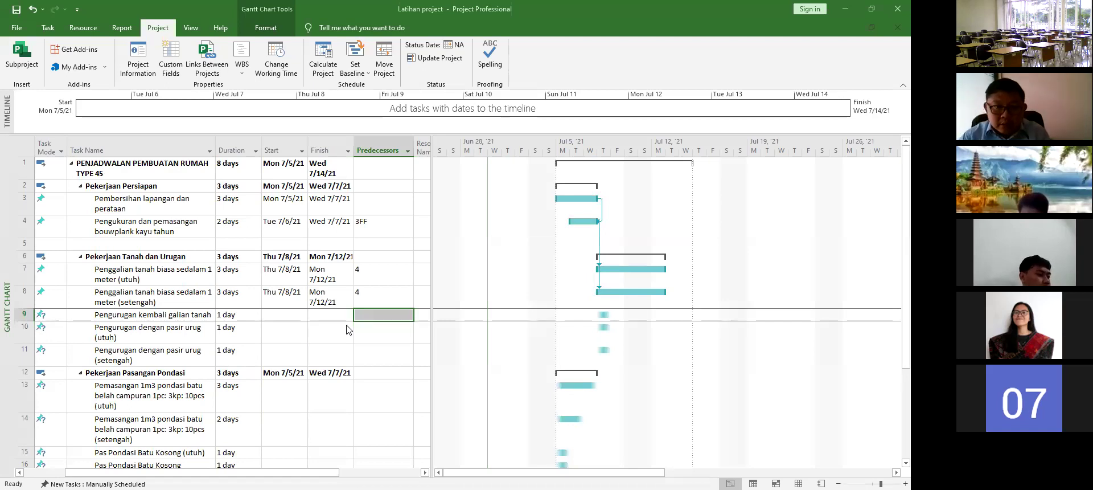
text(7)
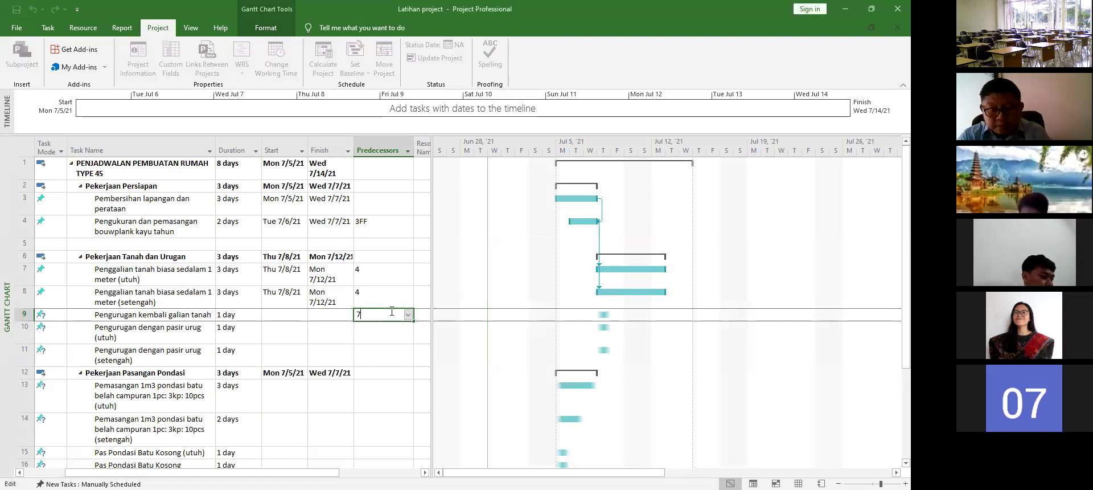
text(FS)
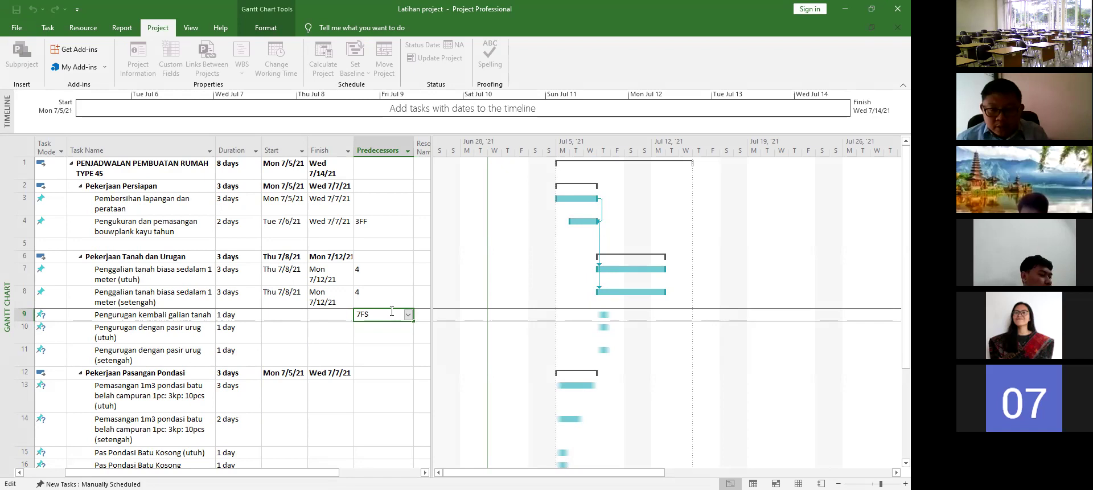
text(;)
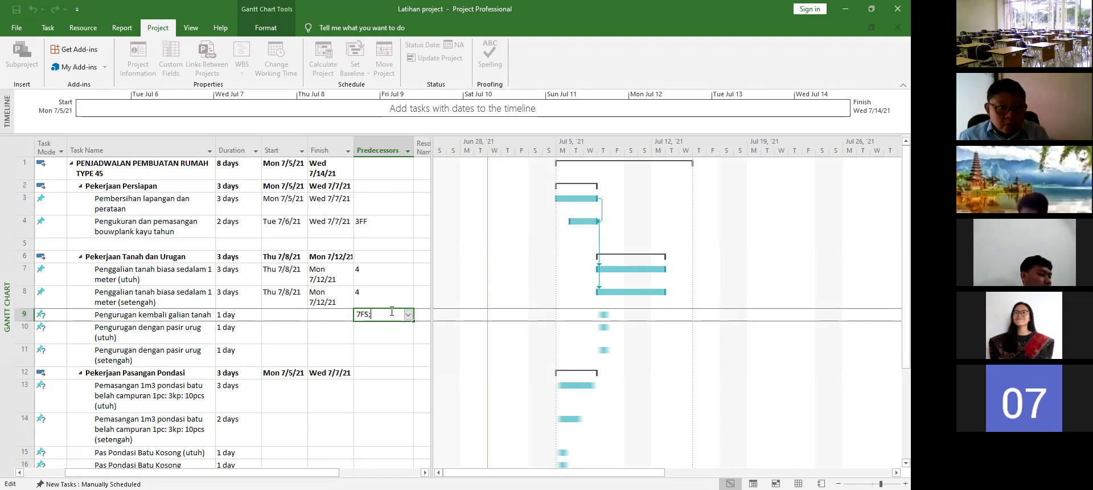
text( 8FS)
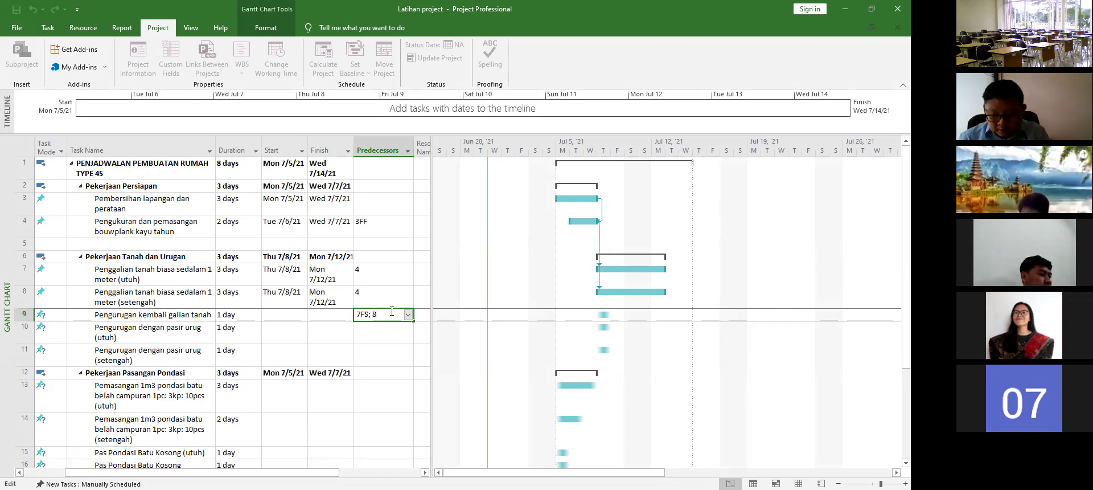
key(Return)
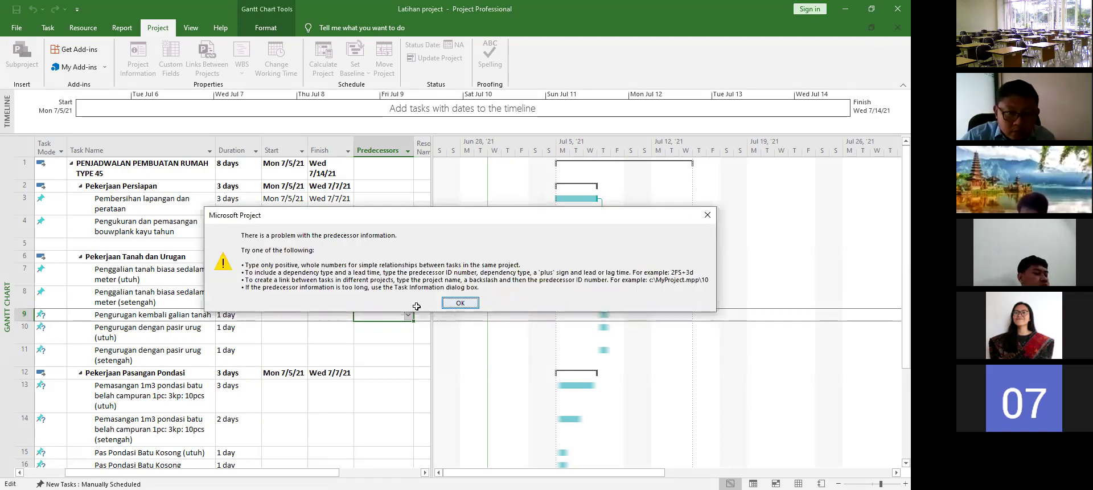
click(455, 305)
click(372, 313)
key(BackSpace)
text(,)
key(Return)
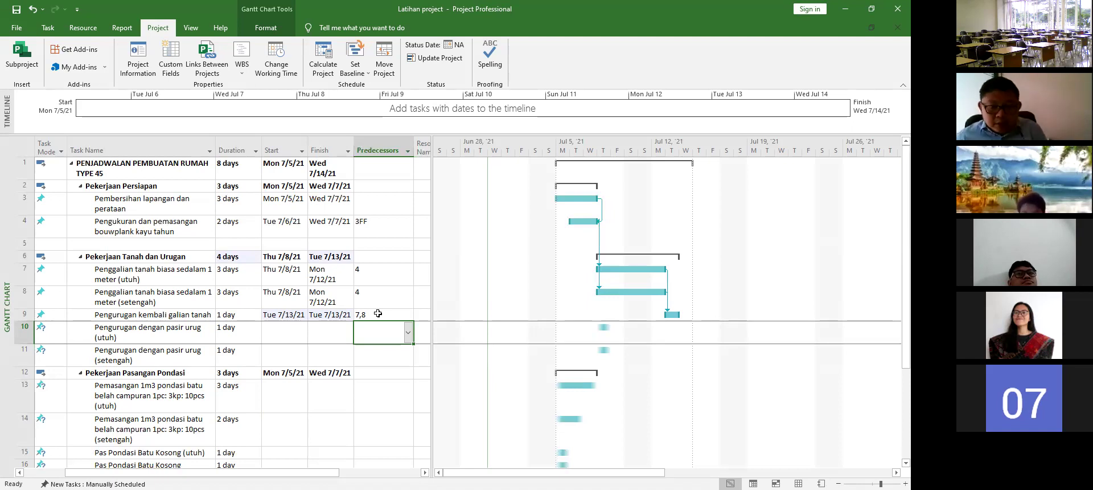
Step: Set the finish-to-start predecessor 9FS for both sand-fill subtasks, the utuh one in row 10 and the setengah one in row 11
text(9FS)
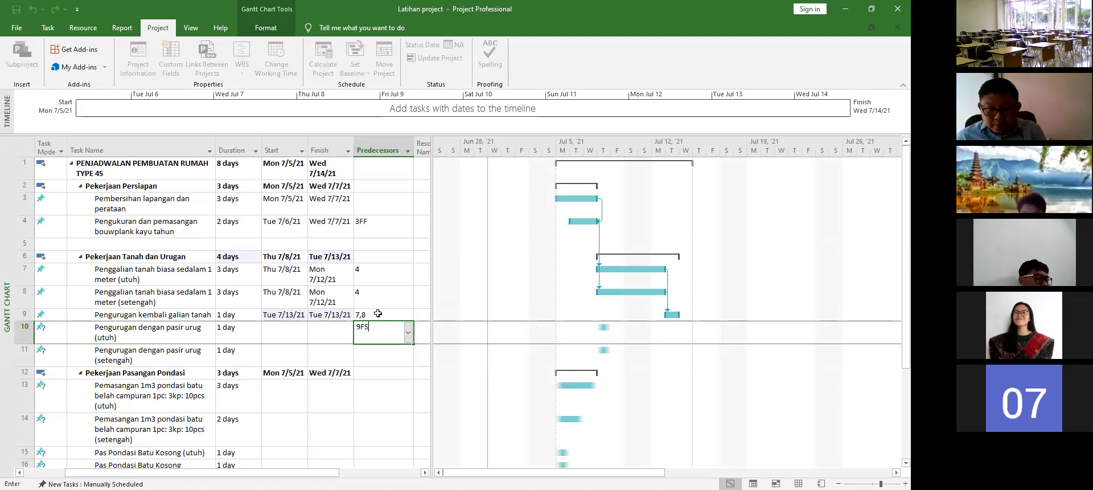
key(Return)
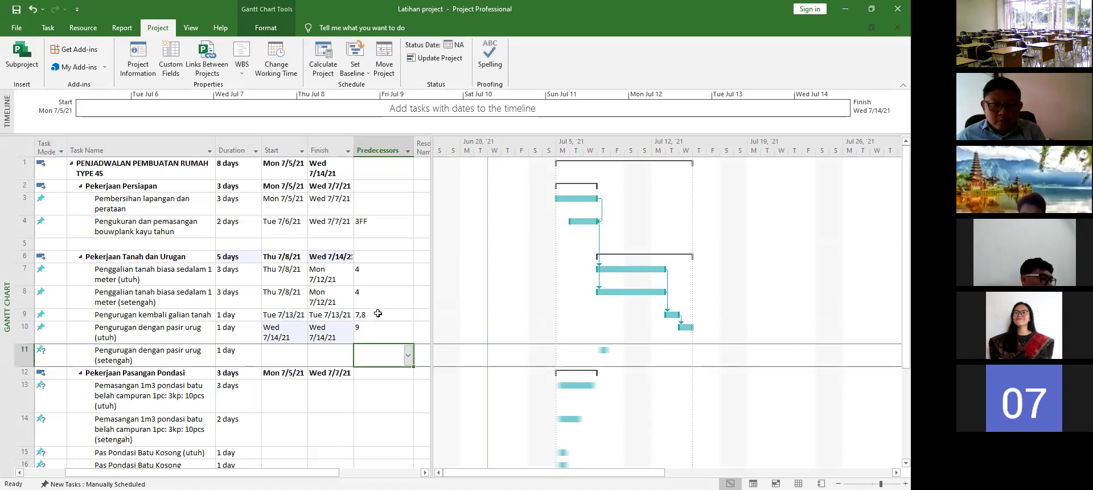
text(9FS)
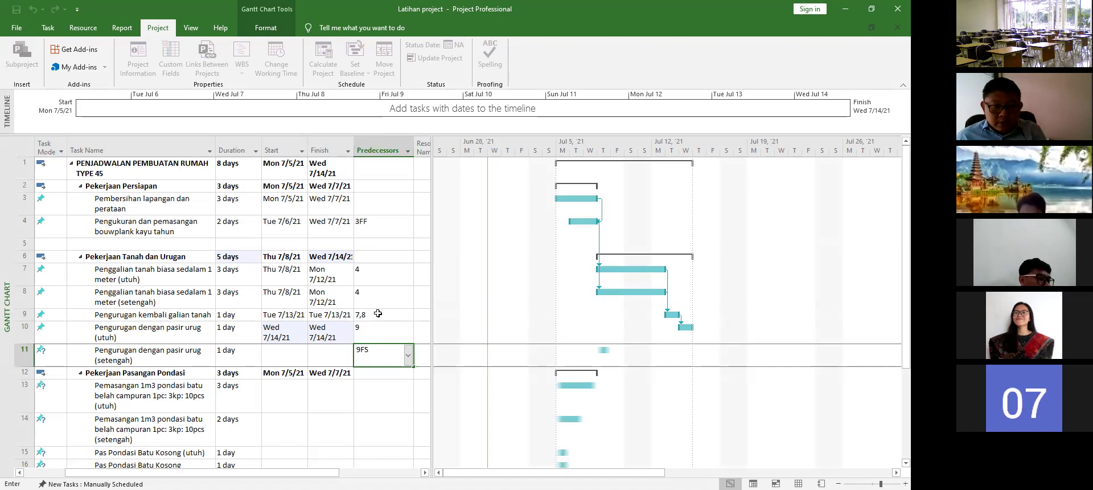
key(Return)
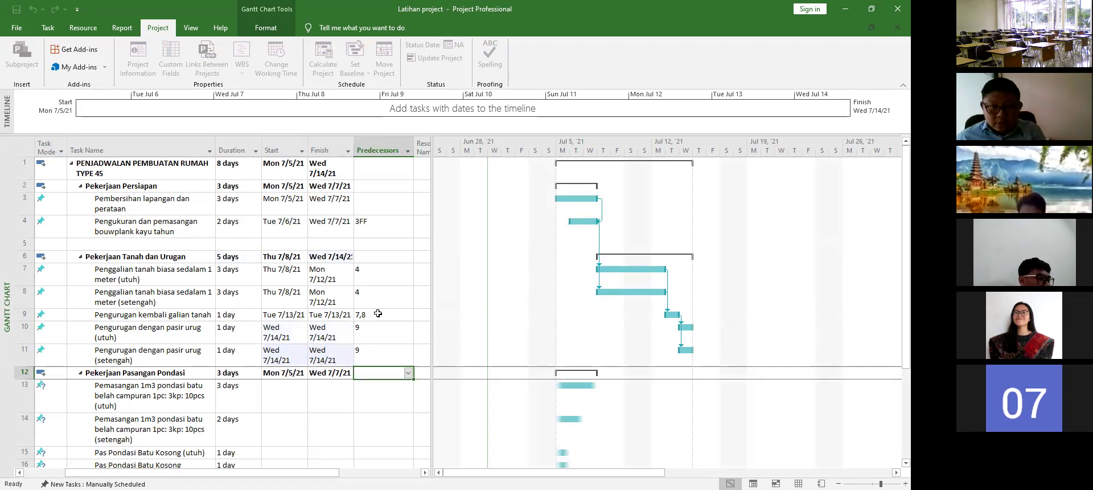
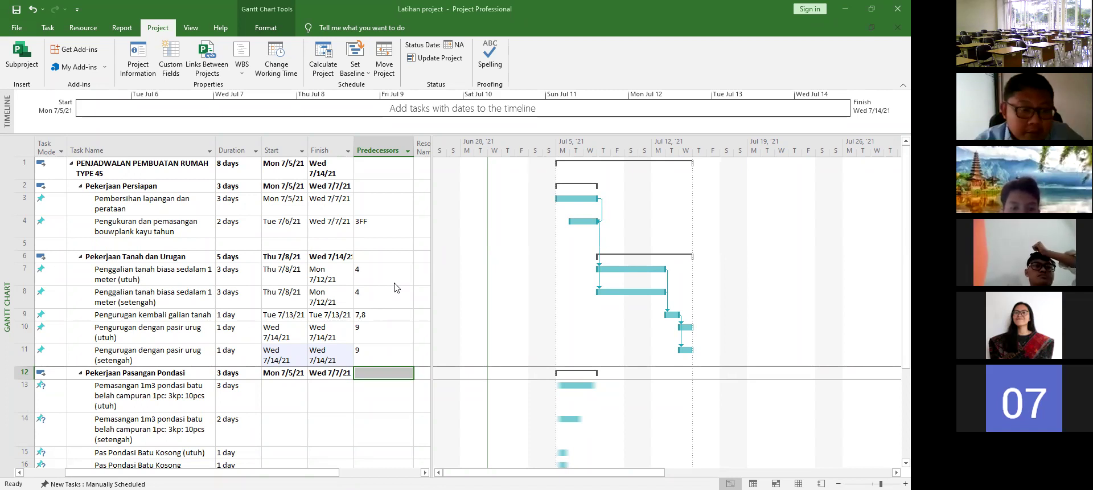
Step: Change the predecessor of the utuh excavation subtask in row 7 to a start-to-start link with a one-day lag, 3SS+1
click(386, 330)
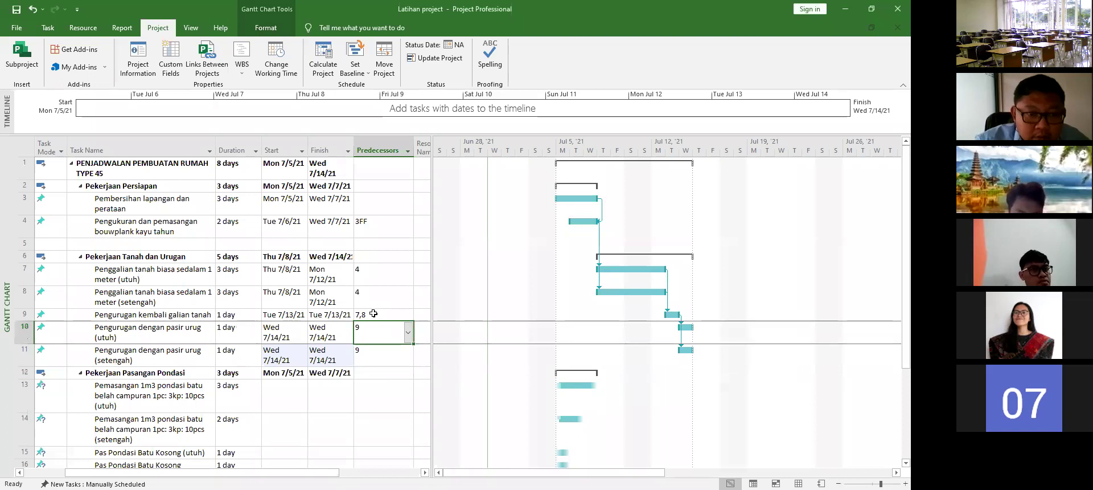
click(391, 266)
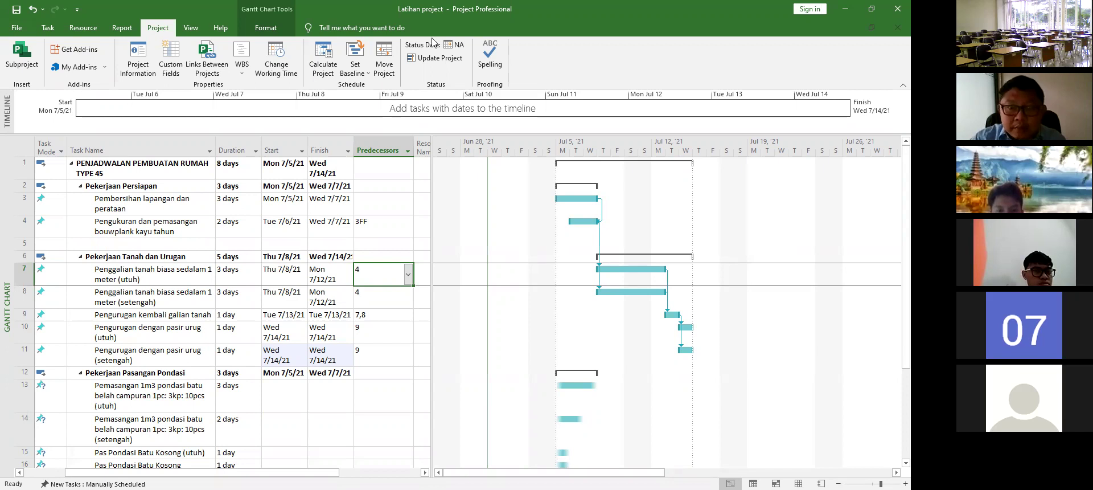
text(3)
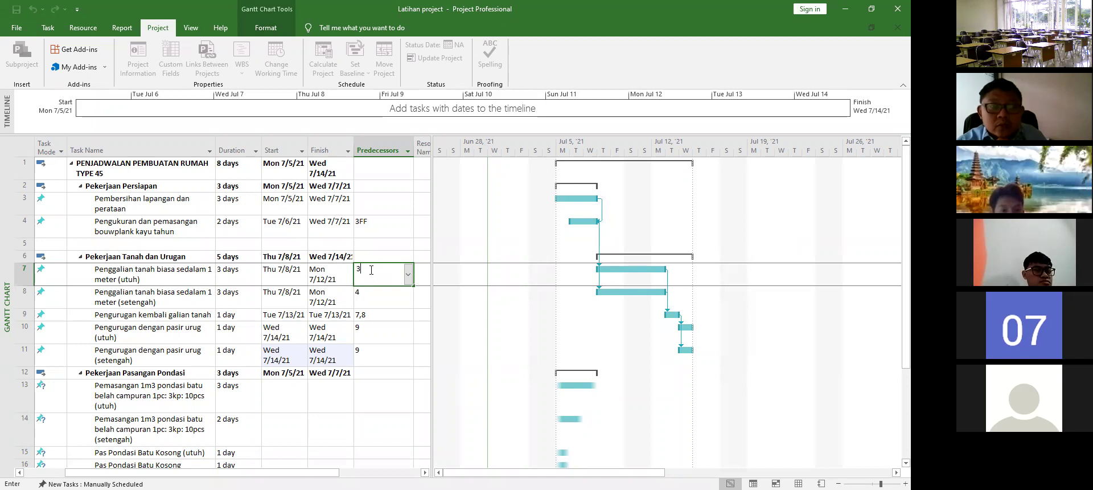
text(SS)
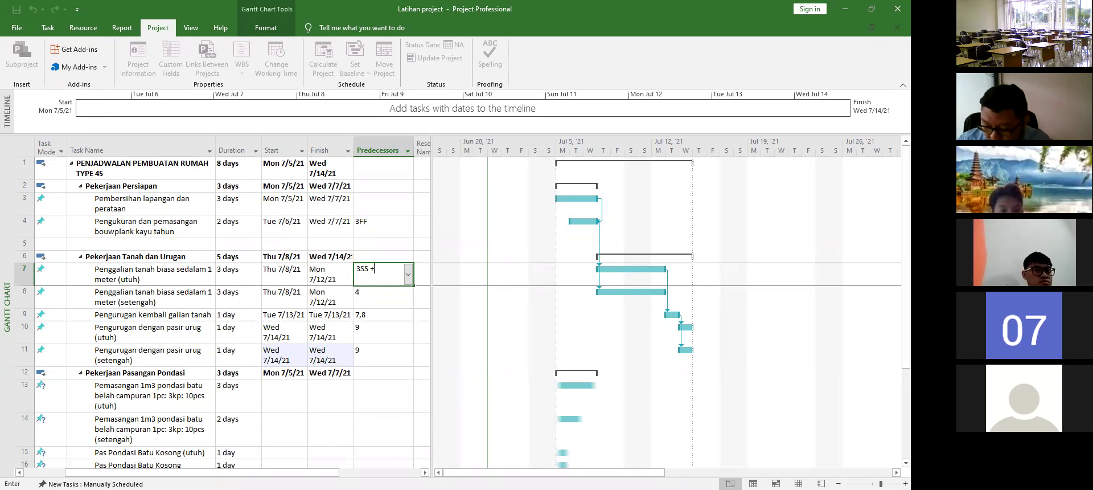
text(+1)
key(Return)
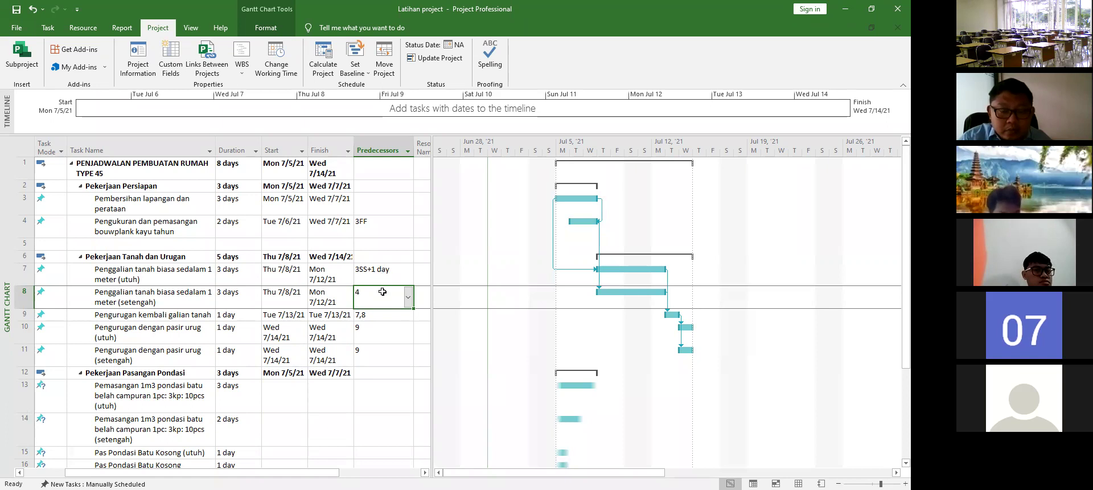
Step: Change row 7's predecessor to a finish-to-start link with a one-day lag, 3FS+1
click(380, 273)
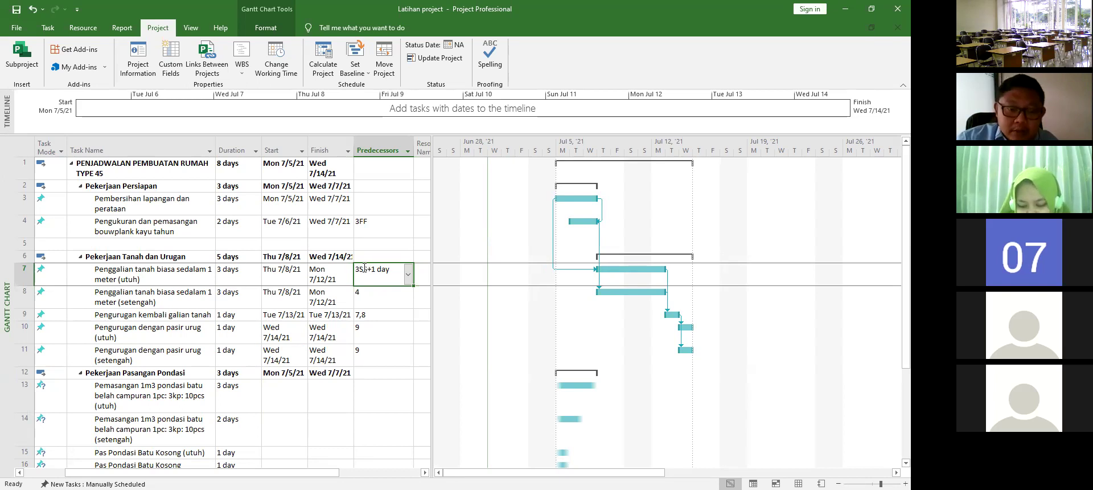
click(364, 267)
text(3FS)
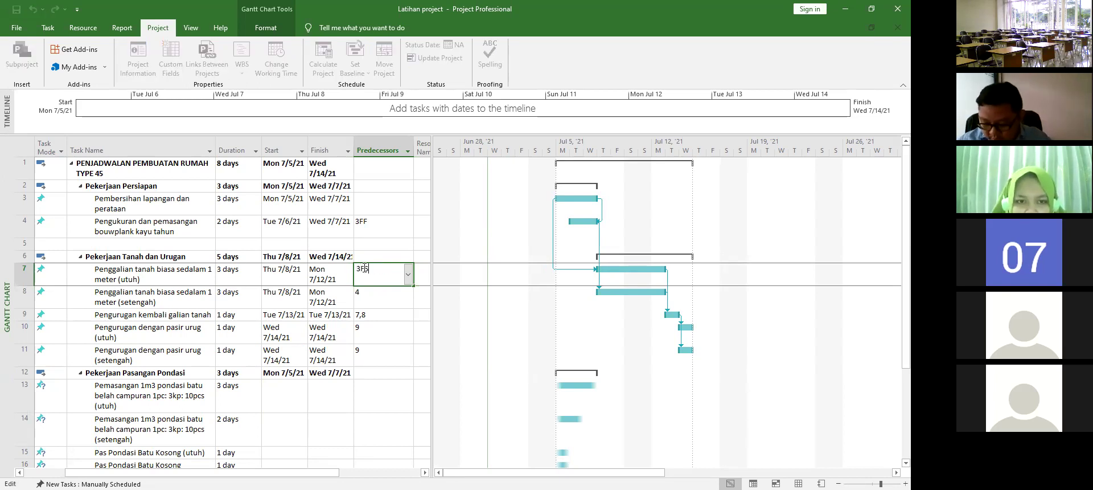
text(+1)
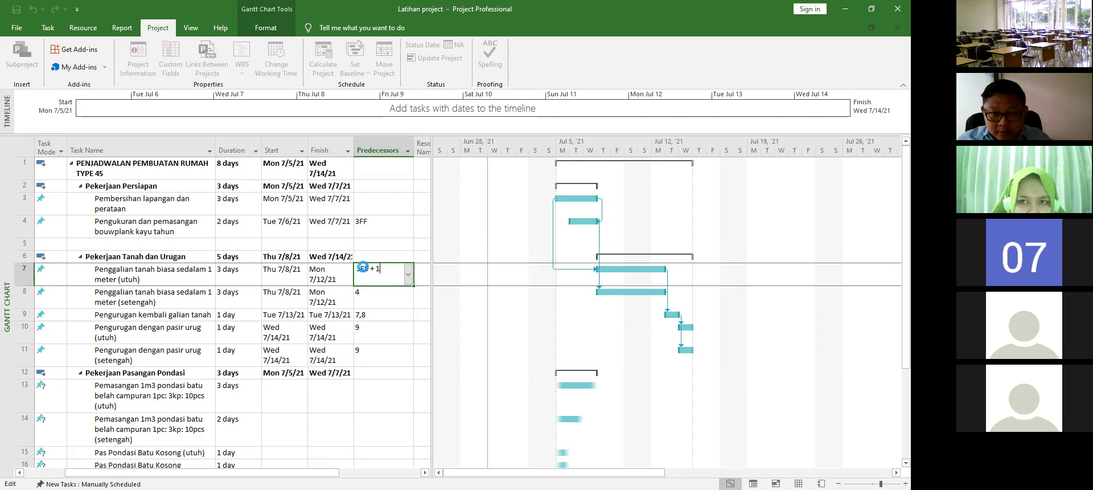
key(Return)
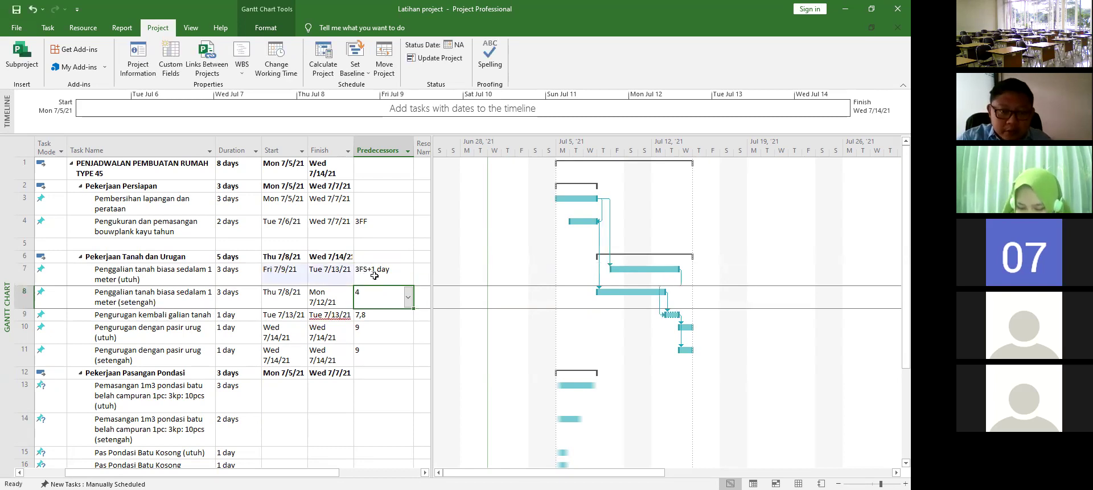
Step: Change row 7's predecessor to a finish-to-finish link with a one-day lag, 3FF+1
click(374, 273)
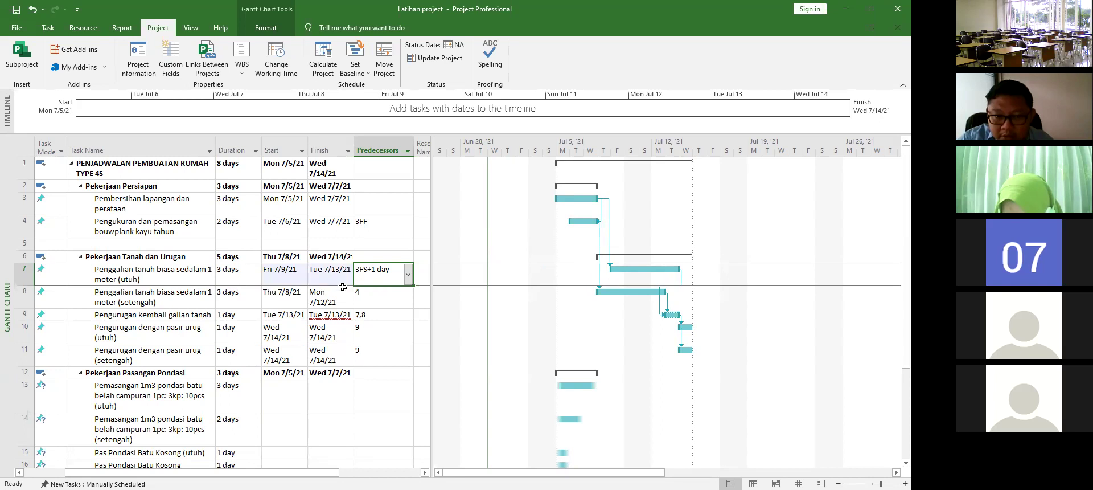
click(368, 269)
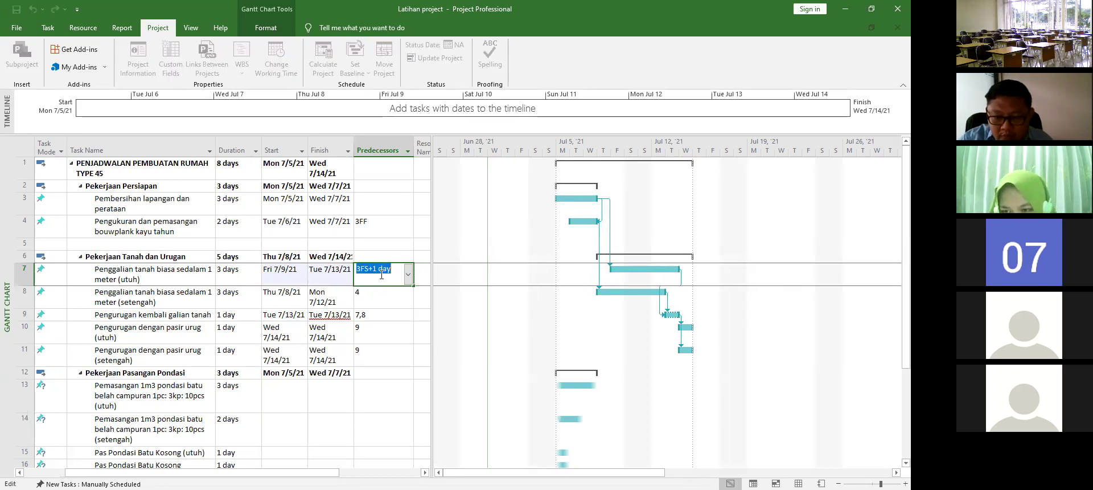
text(3)
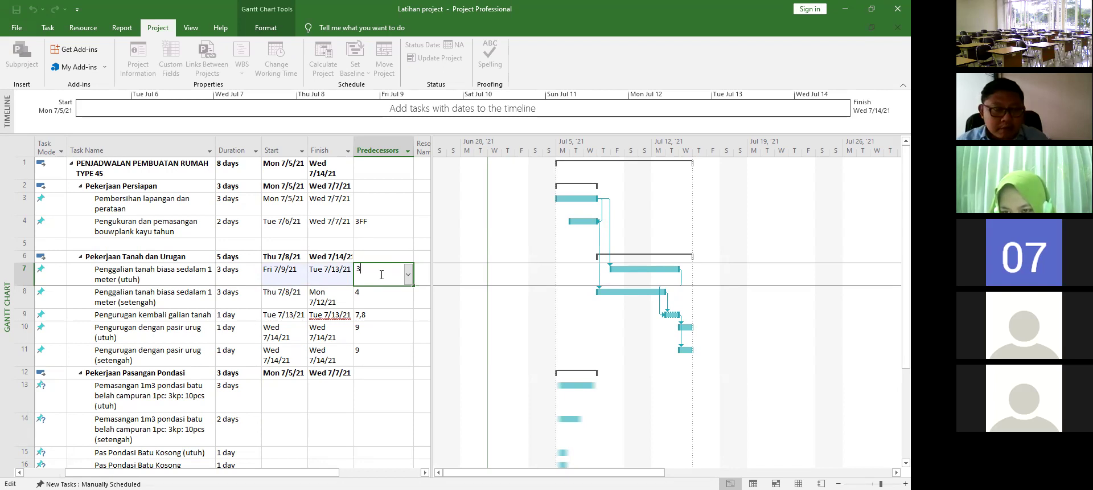
text(FF+1)
key(Return)
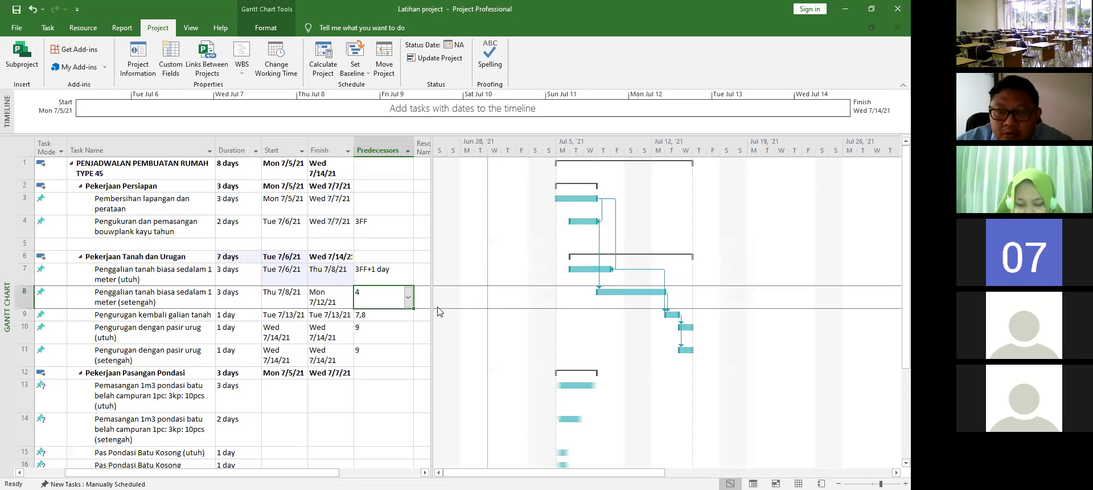
Step: Extend the lag on row 7's finish-to-finish link to two days, making its predecessor 3FF+2 days
click(383, 271)
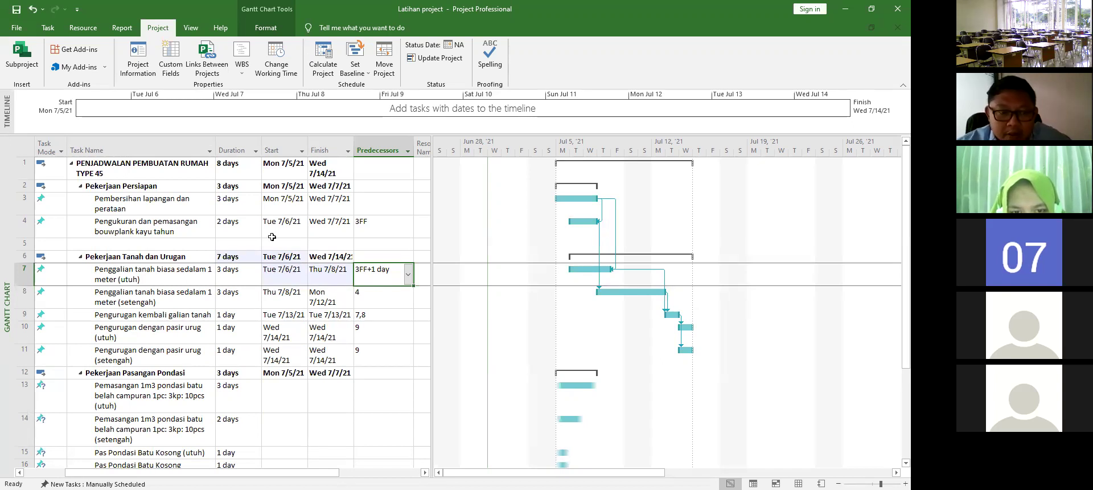
click(376, 276)
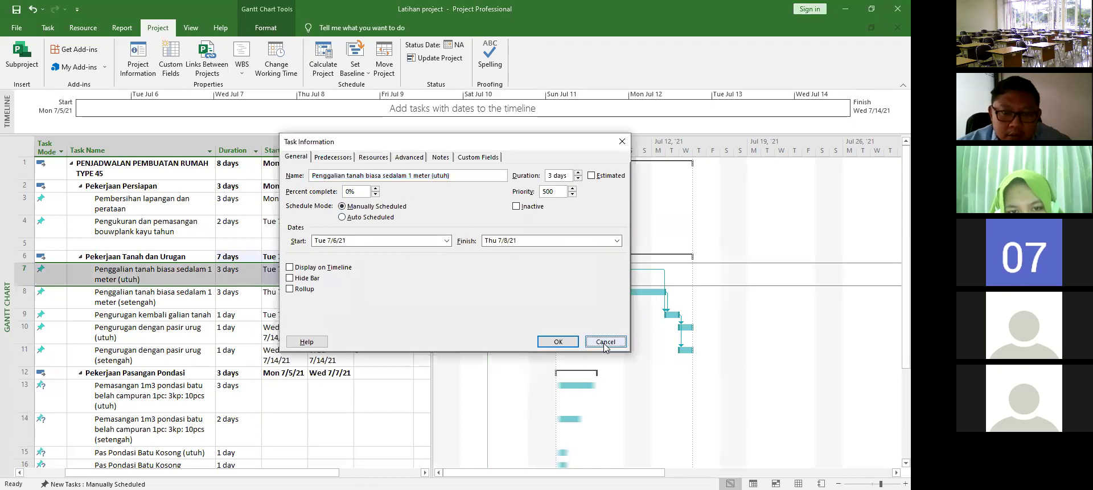
click(605, 342)
click(376, 271)
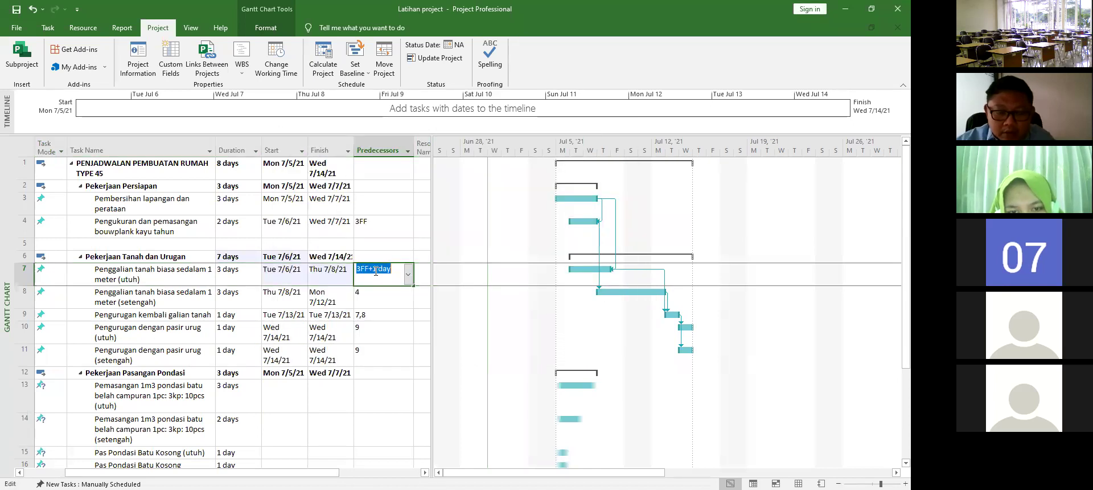
text(3F)
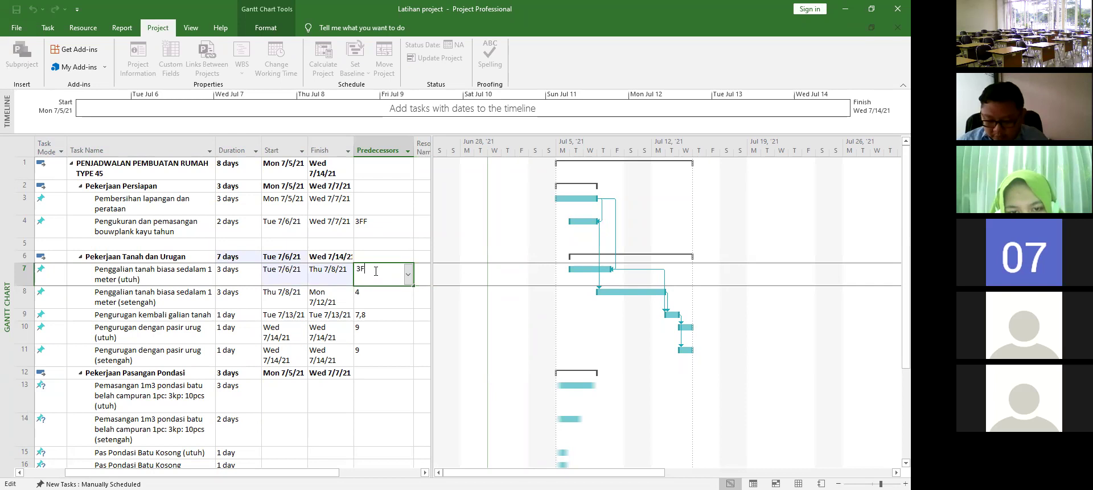
text(F+2days)
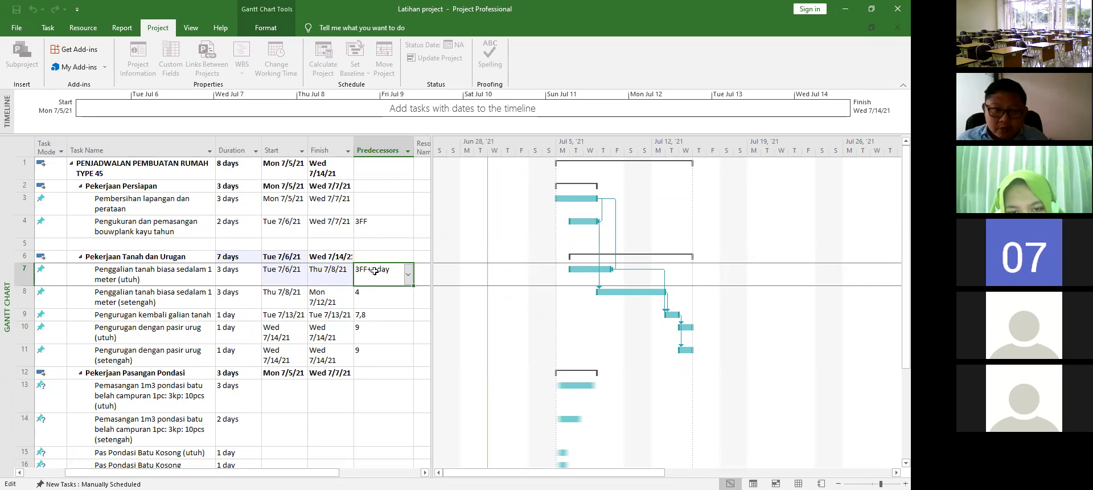
key(Return)
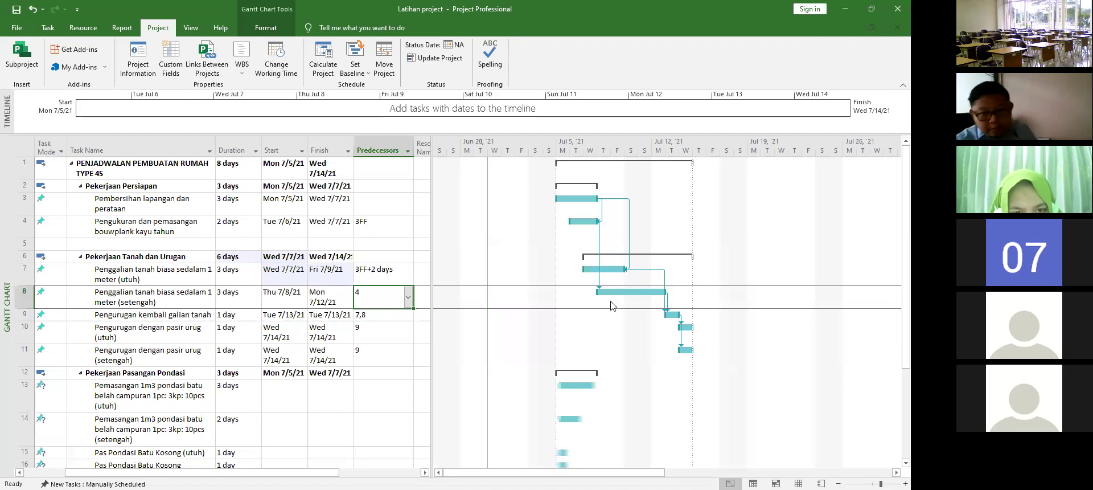
Step: Open the bar formatting options for row 7's excavation bar in the Gantt chart and close them without making changes
click(615, 267)
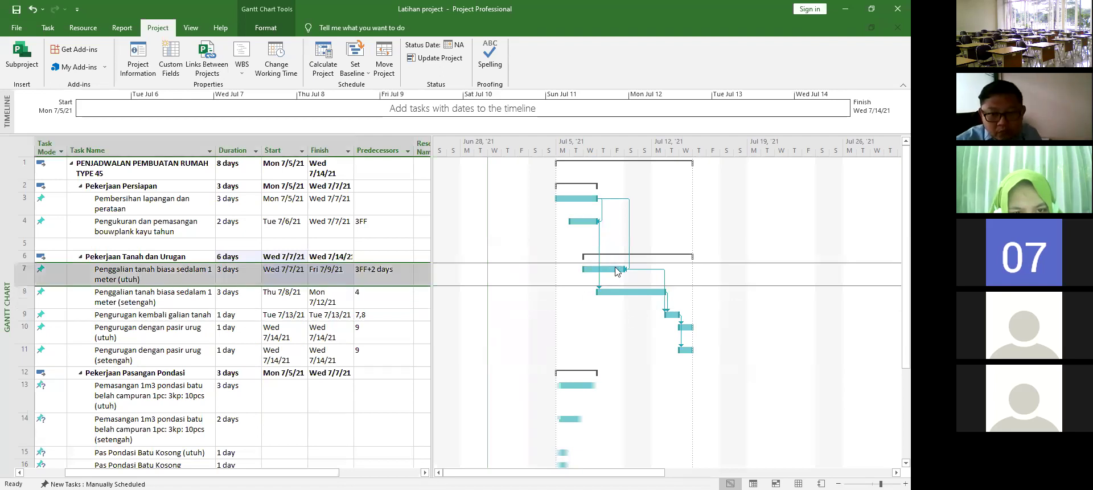
right_click(616, 267)
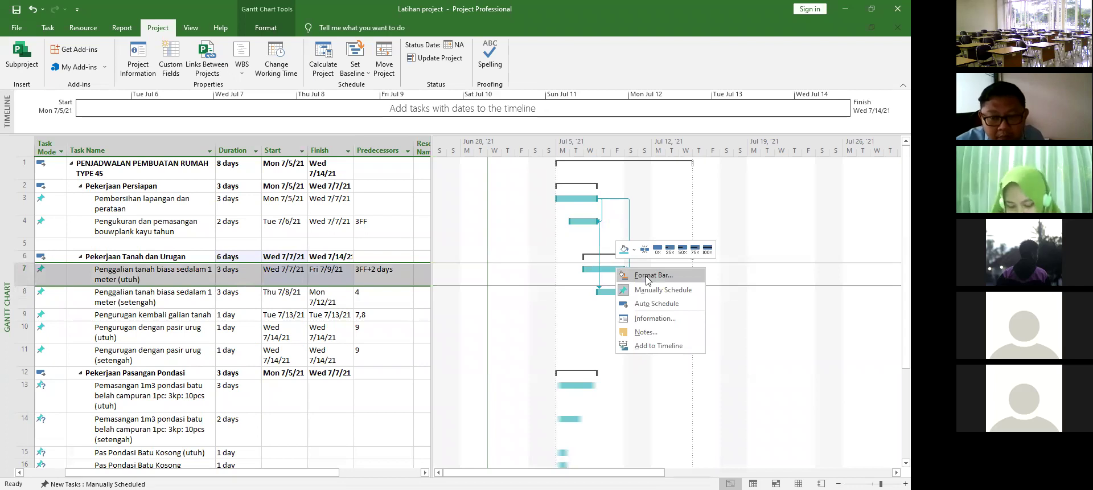
click(648, 275)
click(600, 335)
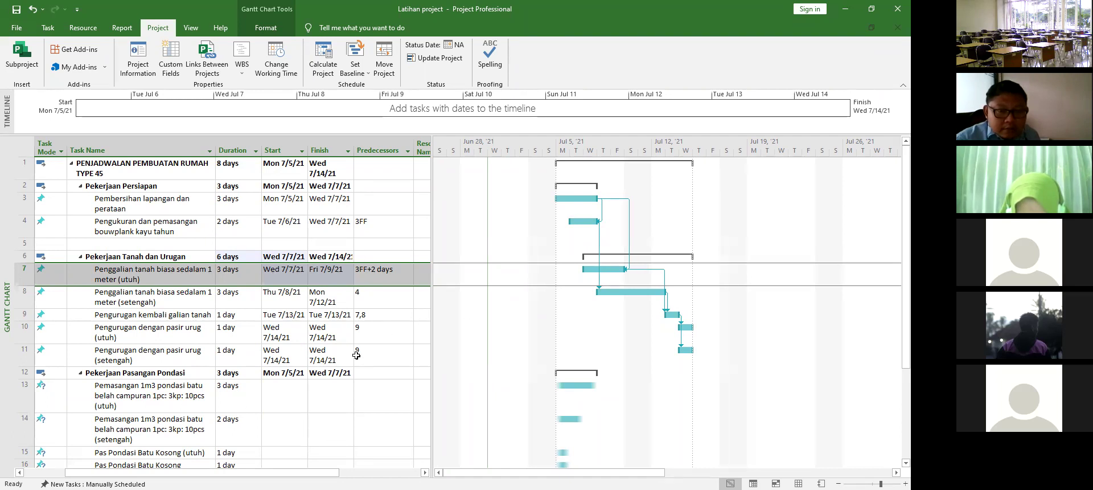
scroll(356, 354, down, 5)
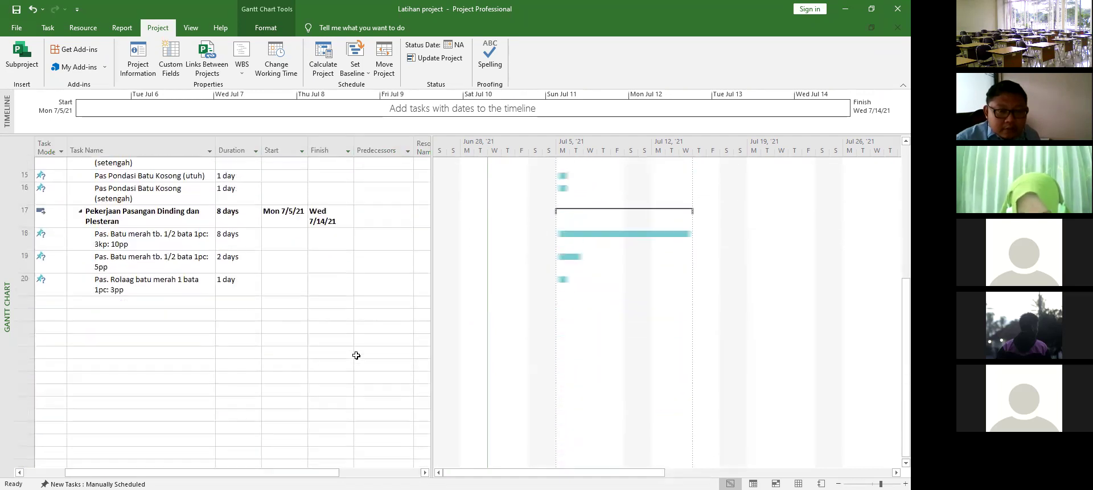
Step: Change row 4's predecessor to a finish-to-start link with task 3, entering 3FS
scroll(357, 355, up, 5)
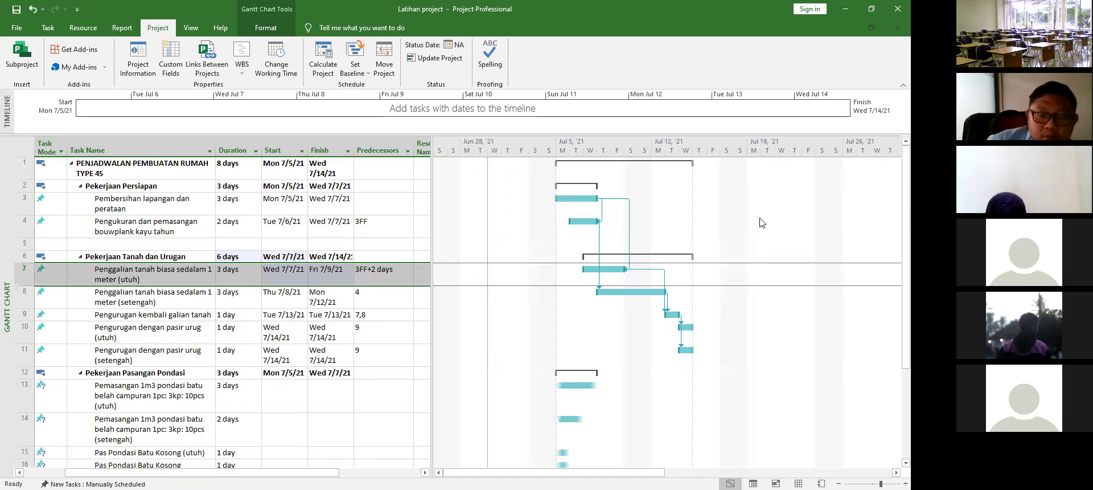
click(377, 222)
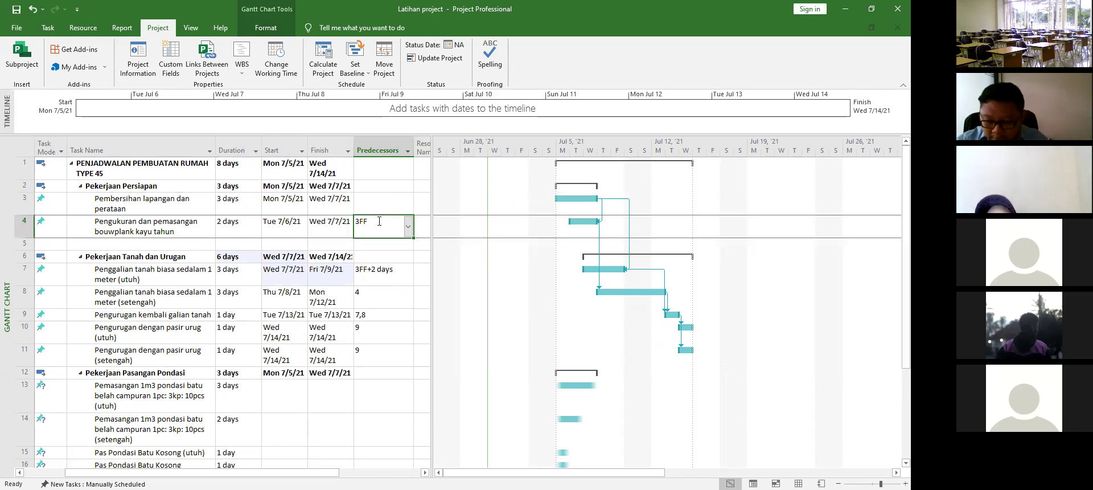
key(BackSpace)
key(BackSpace)
text(FS)
key(Return)
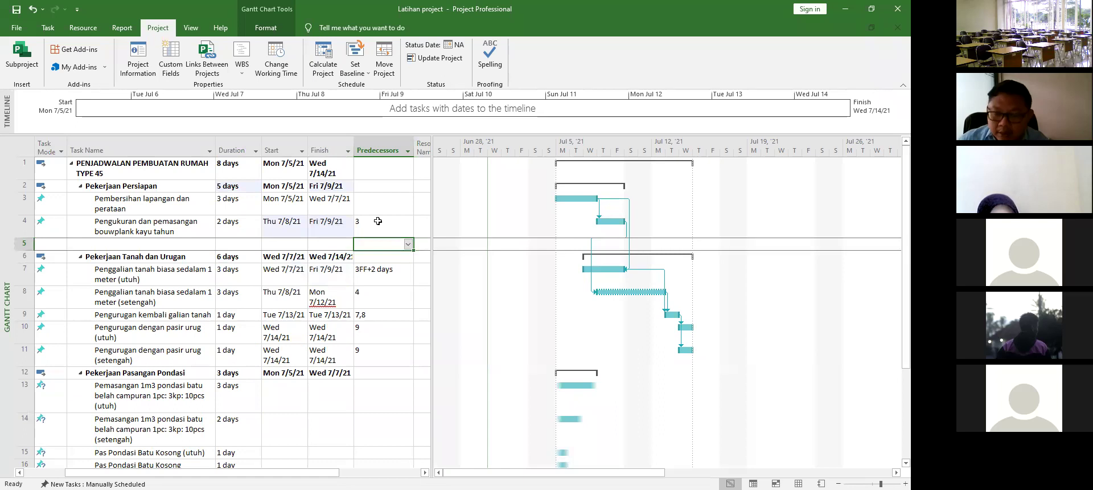
Step: Change row 4's predecessor to a start-to-finish link with task 3, entering 3SF
click(378, 221)
click(378, 221)
text(SF)
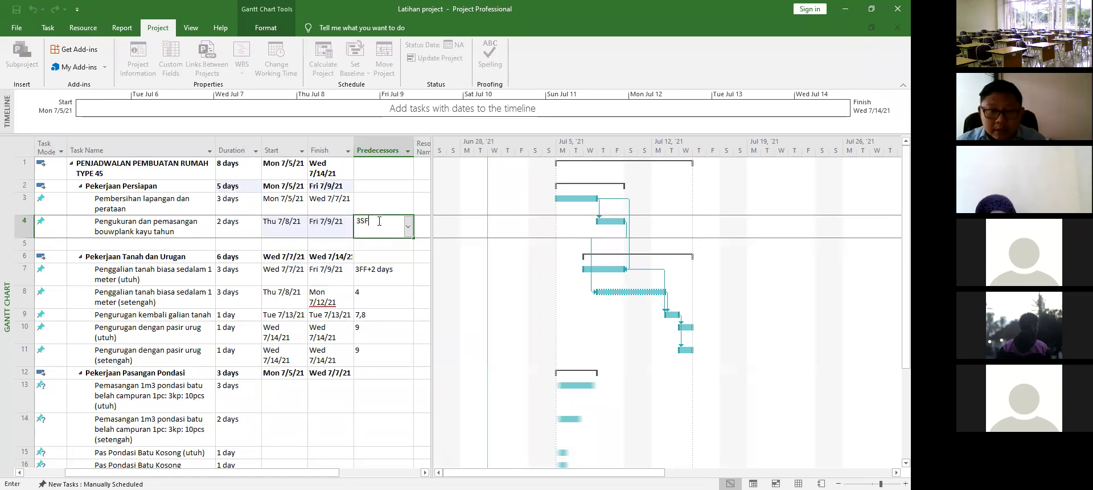
key(Return)
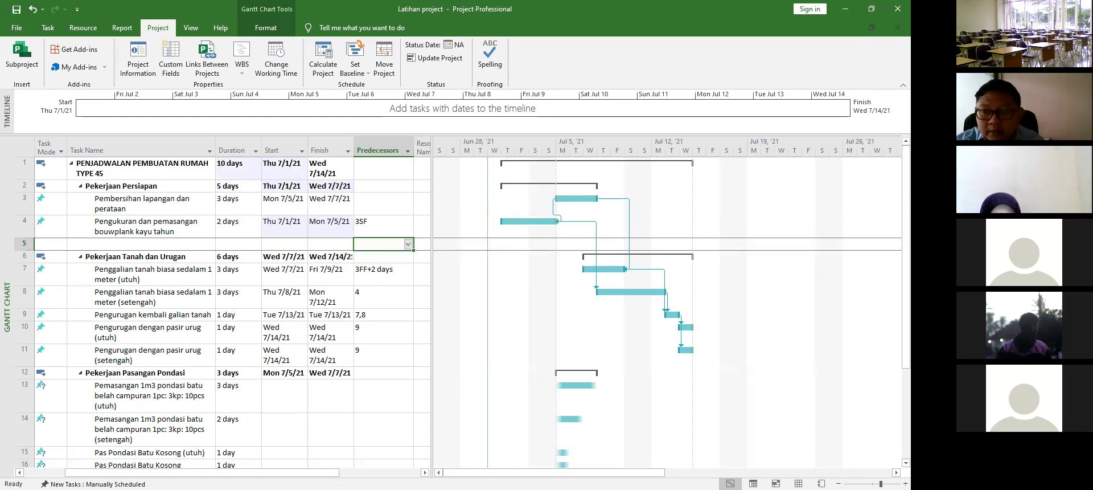
Step: Change row 4's predecessor to a start-to-start link with task 3, entering 3SS
click(367, 225)
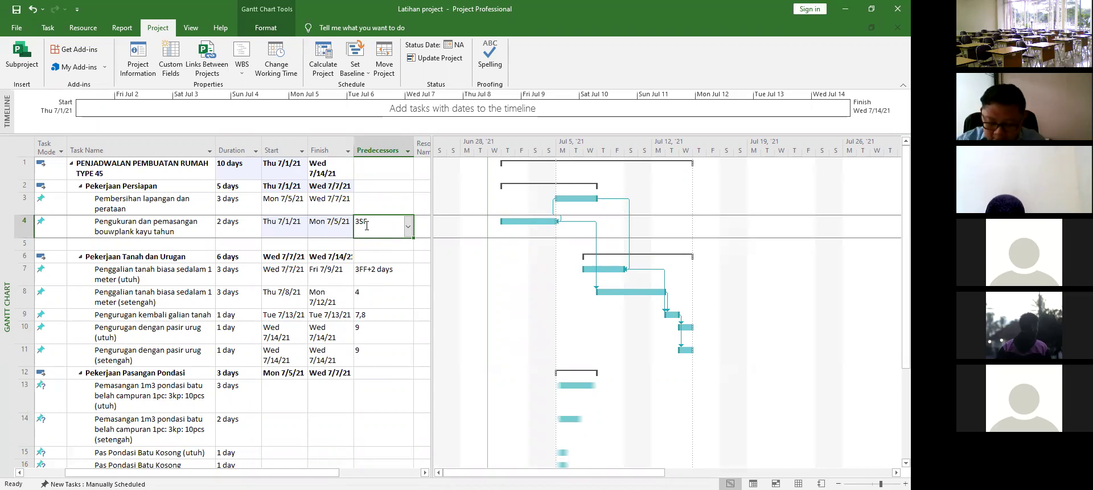
click(367, 226)
key(BackSpace)
text(S)
key(Return)
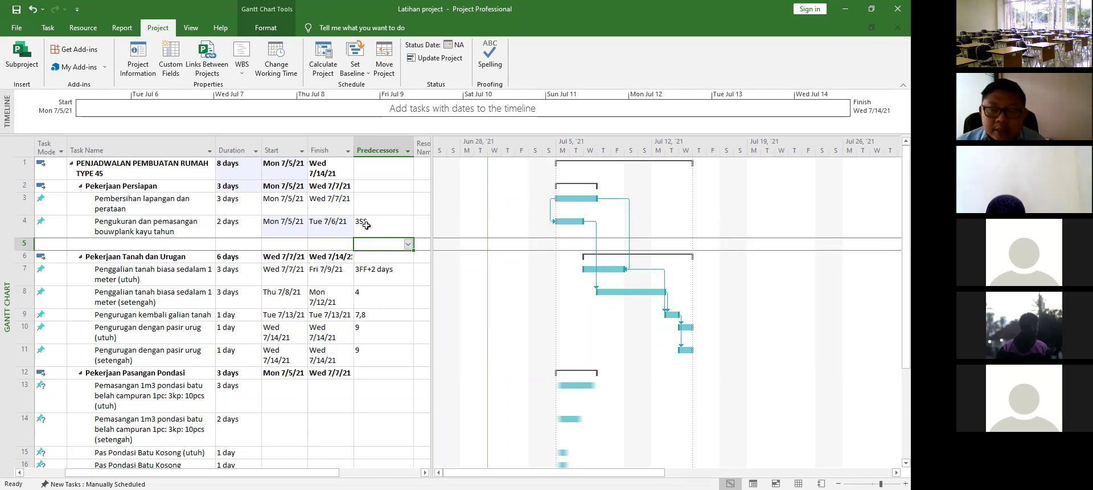
Step: Switch row 4's predecessor back to a finish-to-finish link with task 3, entering 3FF
click(367, 225)
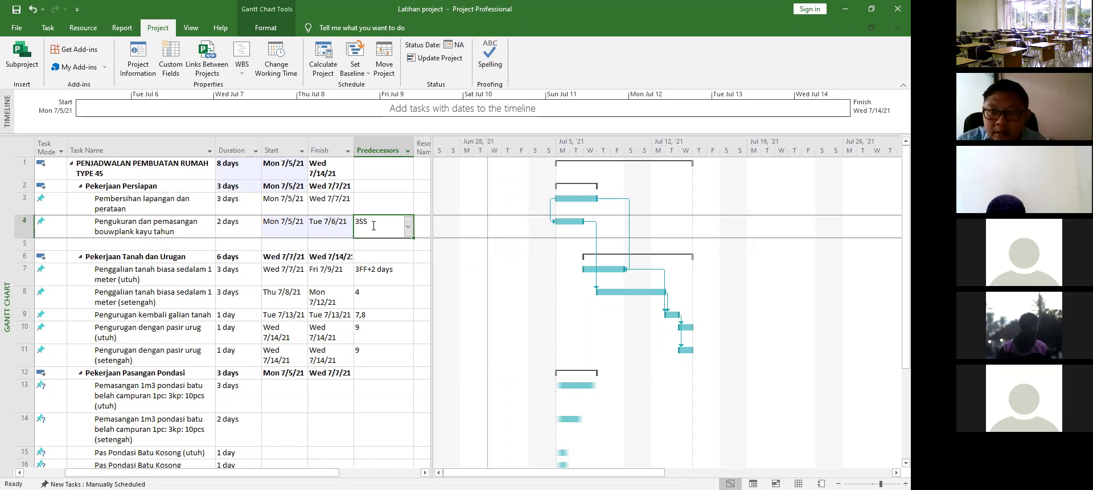
text(3FF)
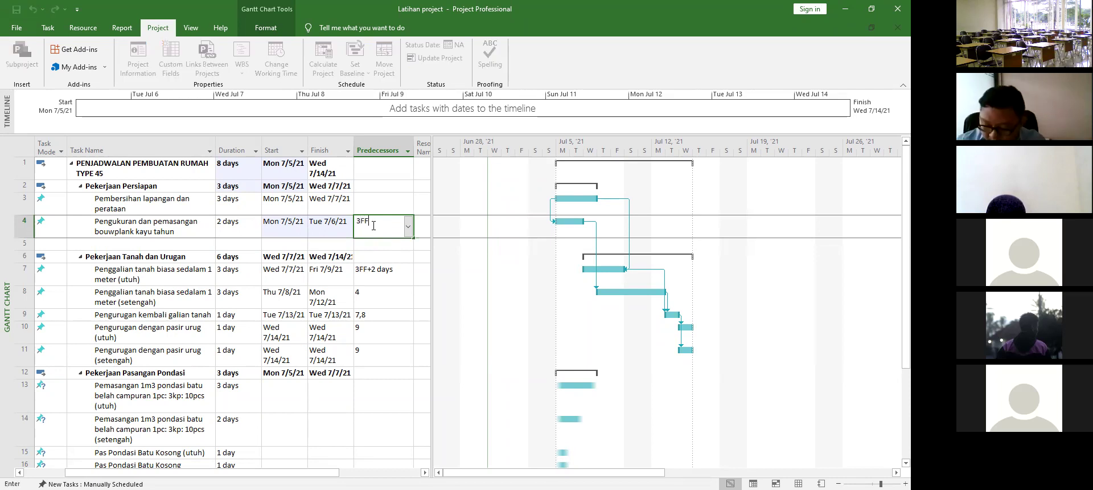
key(Return)
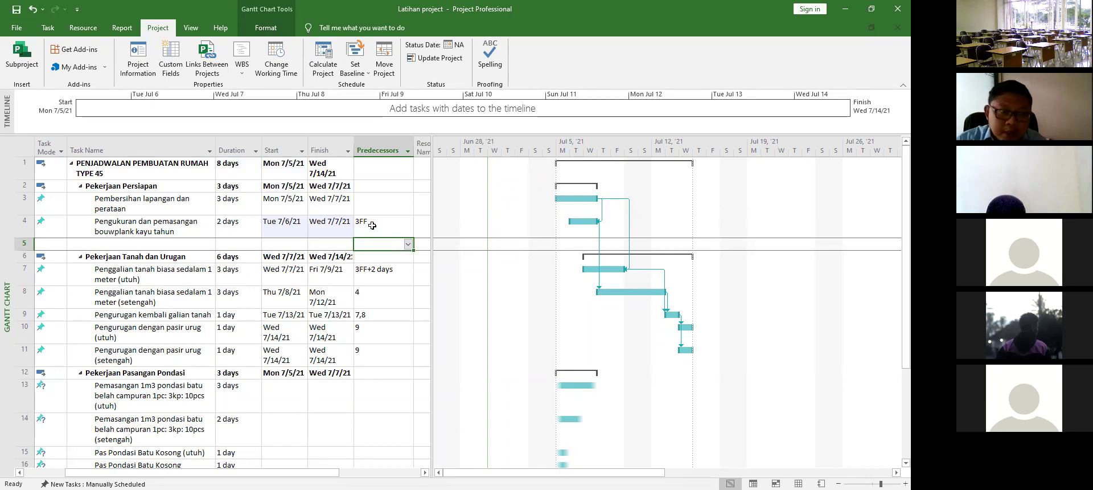
Step: Add a one-day lag to row 4's finish-to-finish link, making its predecessor 3FF+1
click(375, 222)
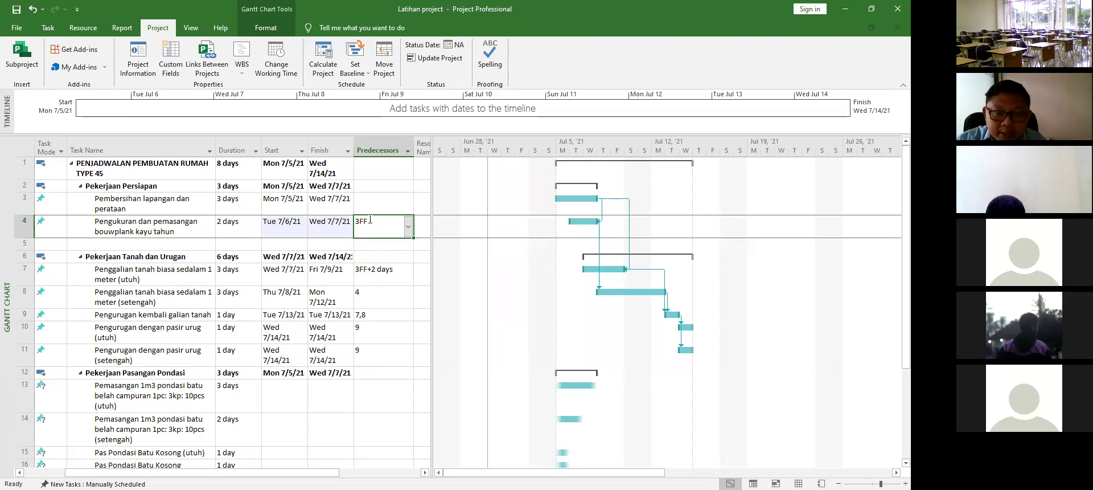
click(373, 218)
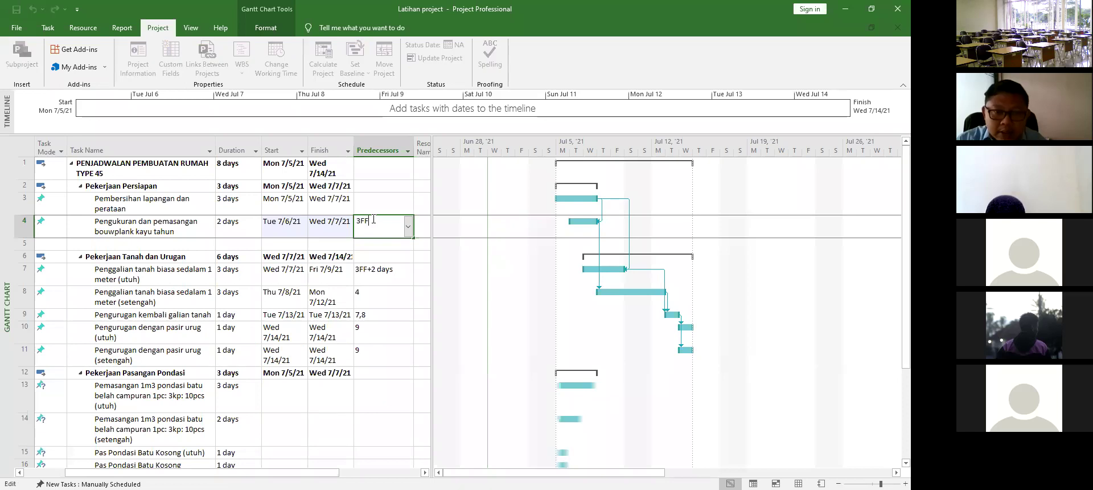
text(+)
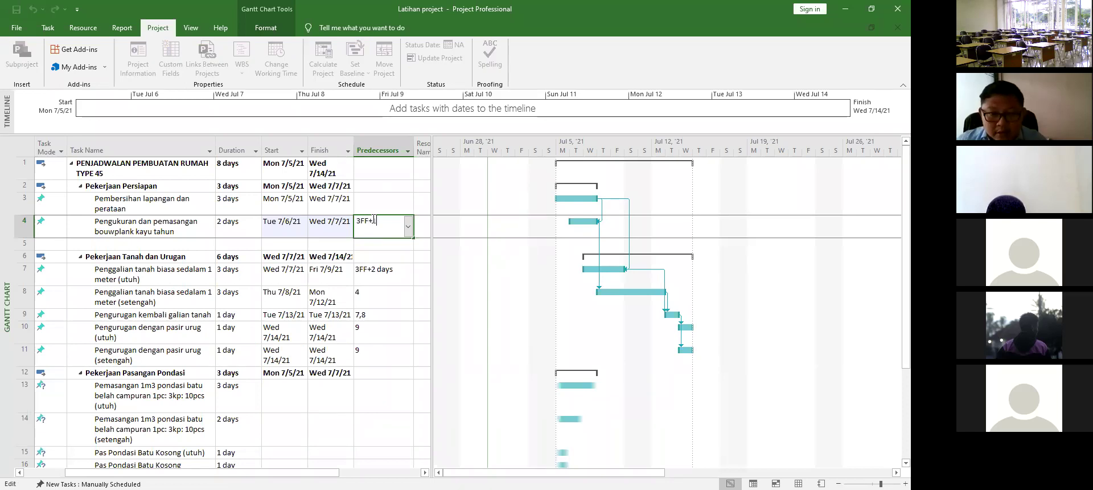
text(1)
key(Return)
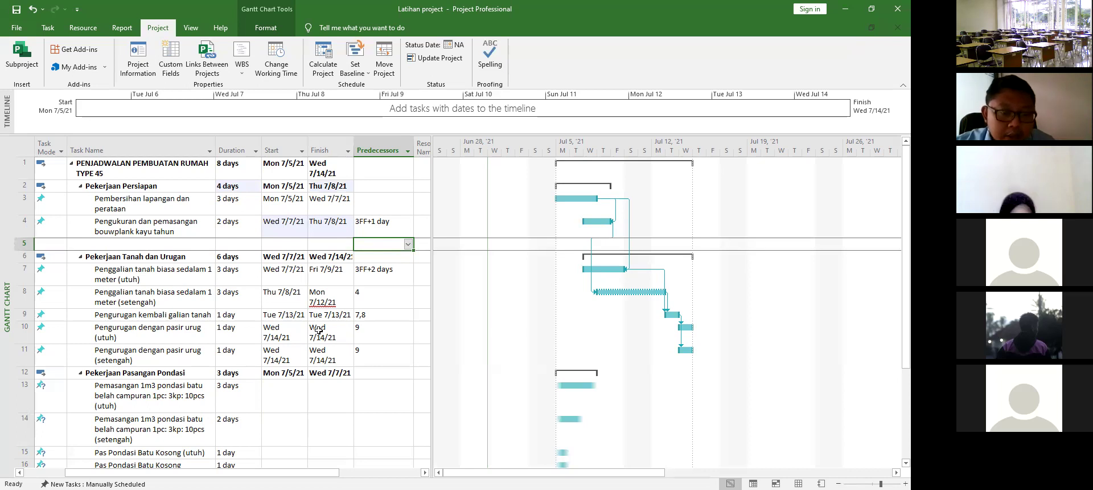
scroll(377, 291, down, 3)
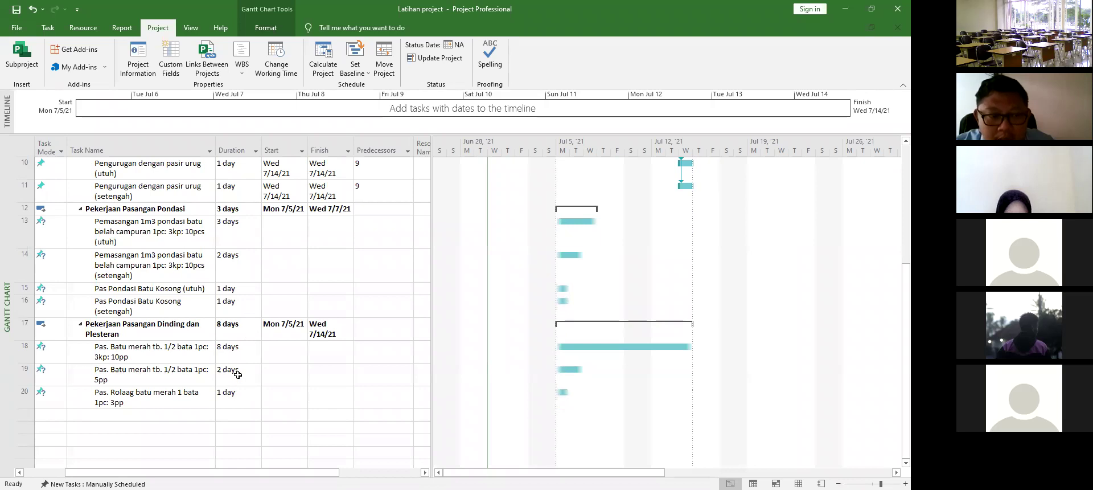
scroll(258, 291, up, 3)
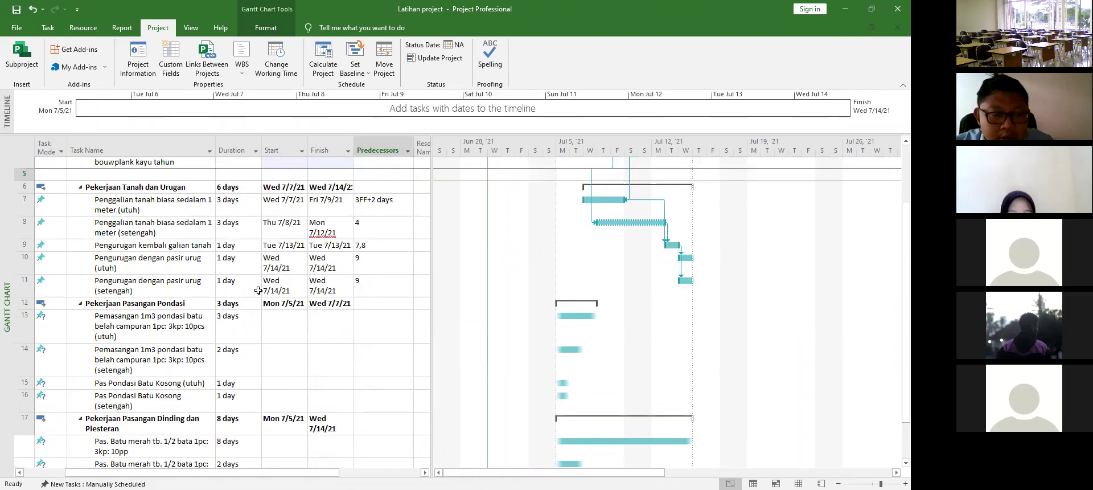
scroll(258, 290, up, 3)
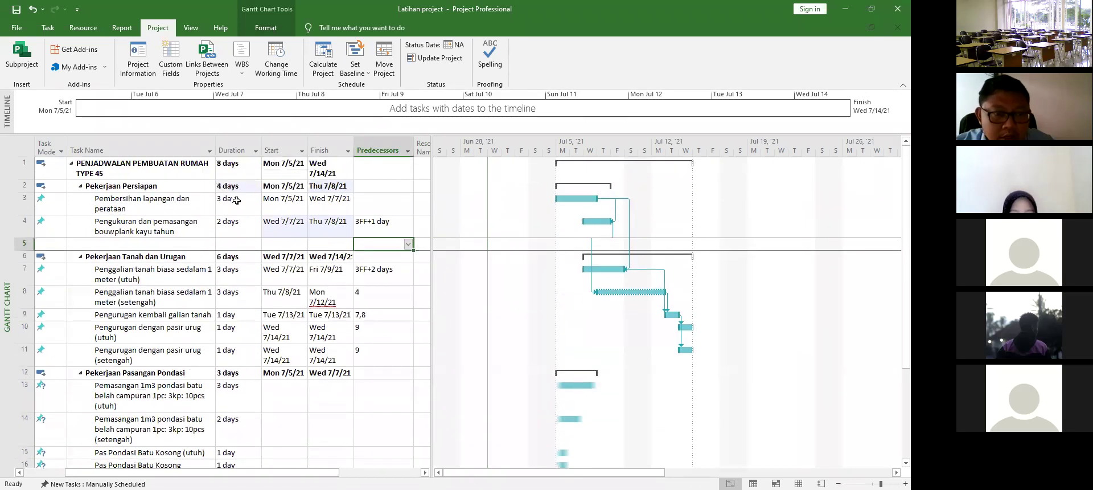
click(229, 167)
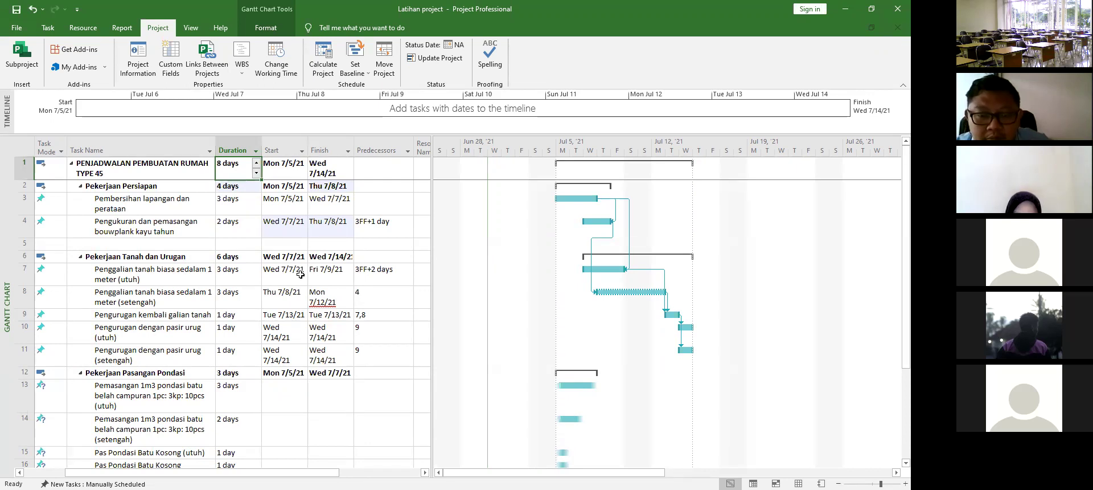
Step: Reschedule the half-excavation task in row 8 and the backfilling task in row 9 to respect their predecessor links
right_click(640, 292)
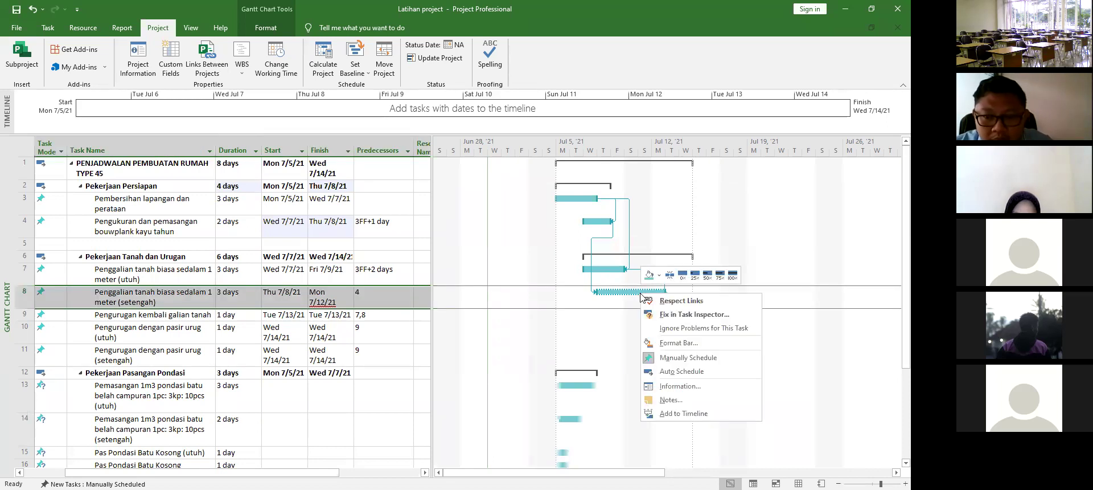
click(685, 300)
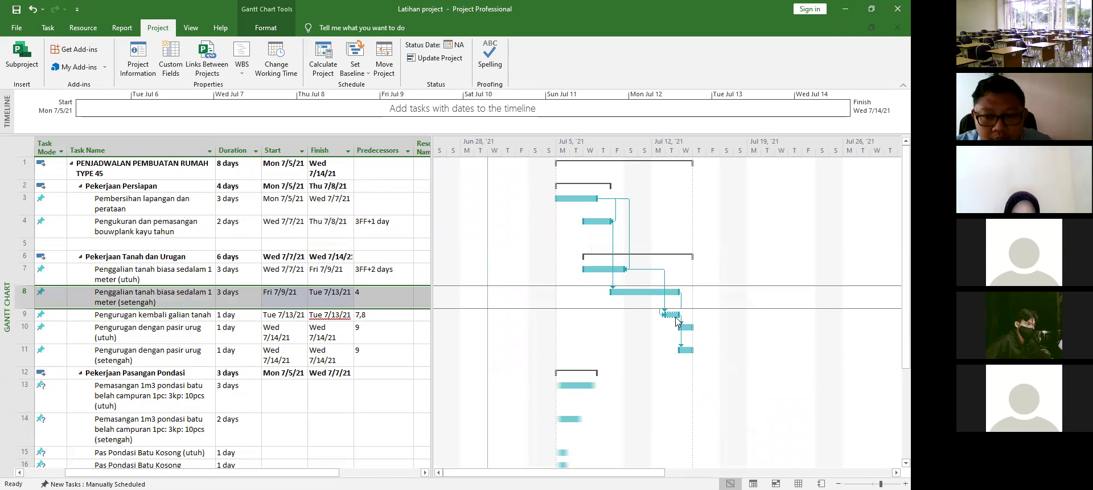
drag(676, 317, 690, 316)
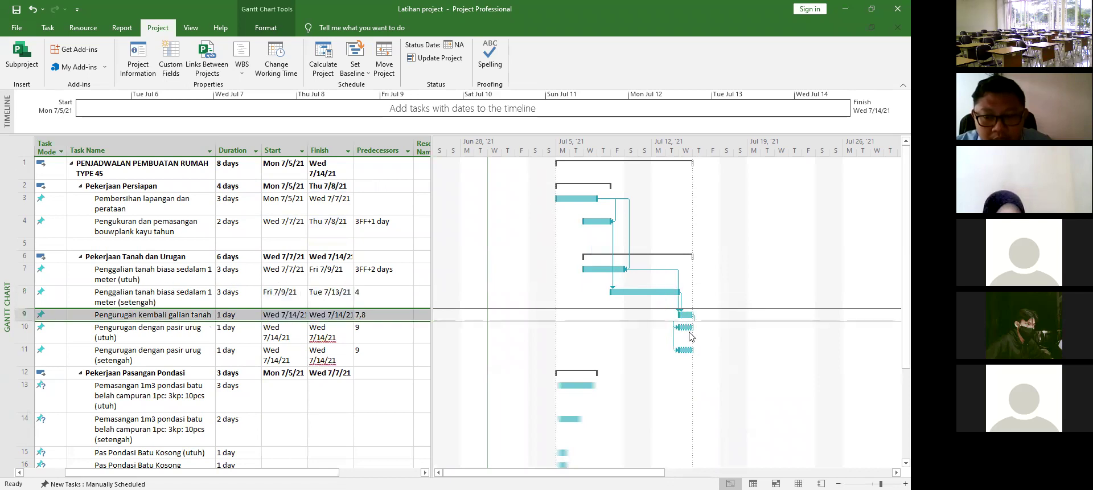
Step: Reschedule both sand-fill tasks in rows 10 and 11 to respect their links to task 9
click(687, 327)
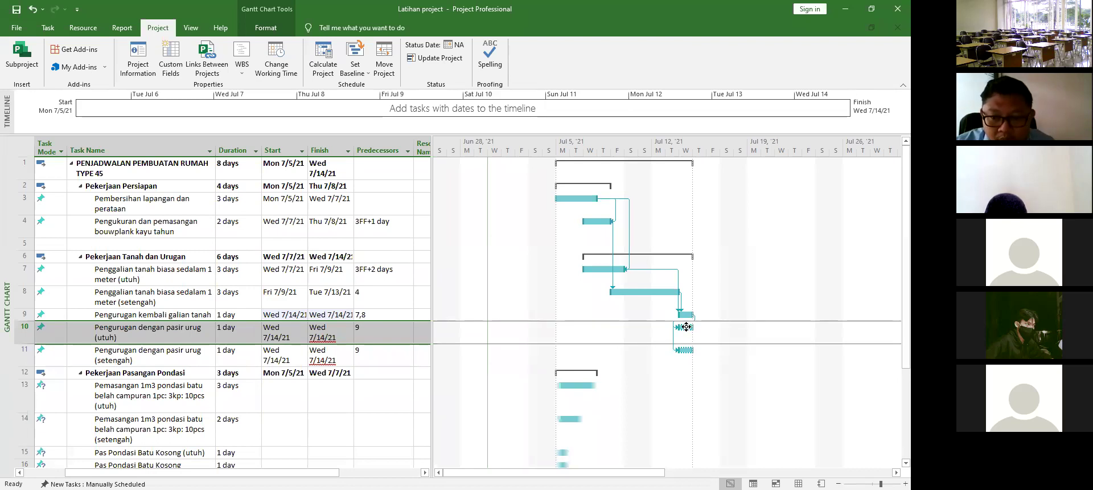
right_click(687, 327)
click(700, 334)
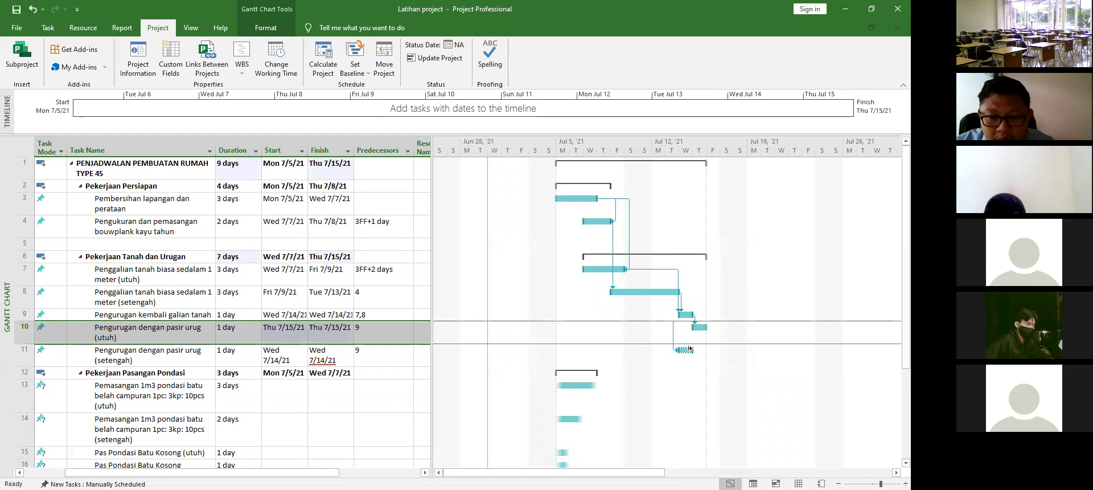
drag(687, 350, 699, 363)
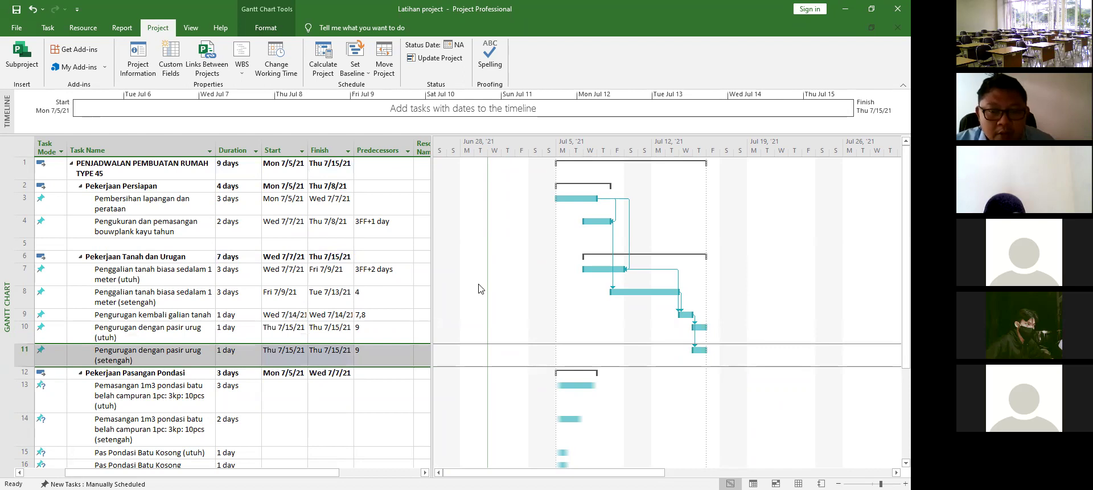
scroll(479, 289, down, 6)
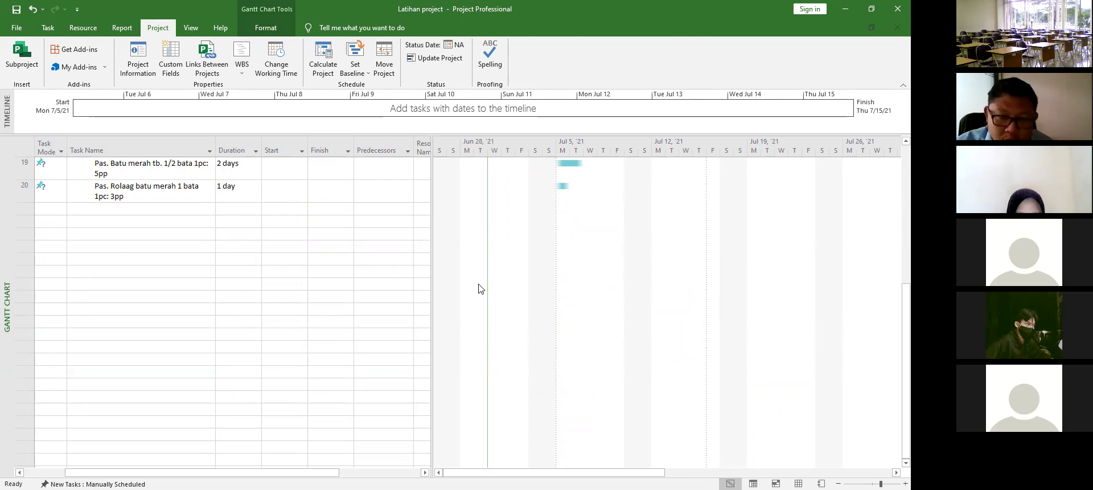
scroll(81, 302, up, 6)
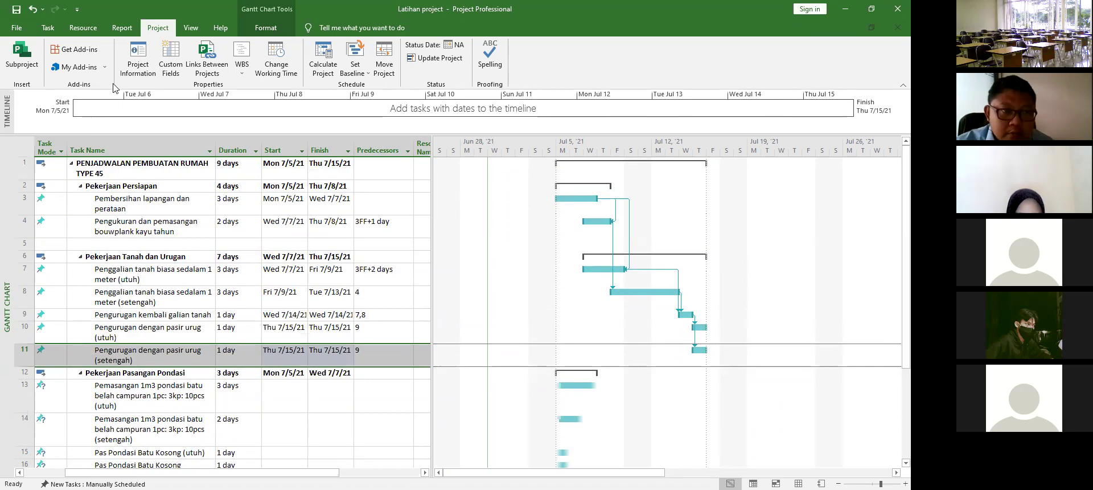